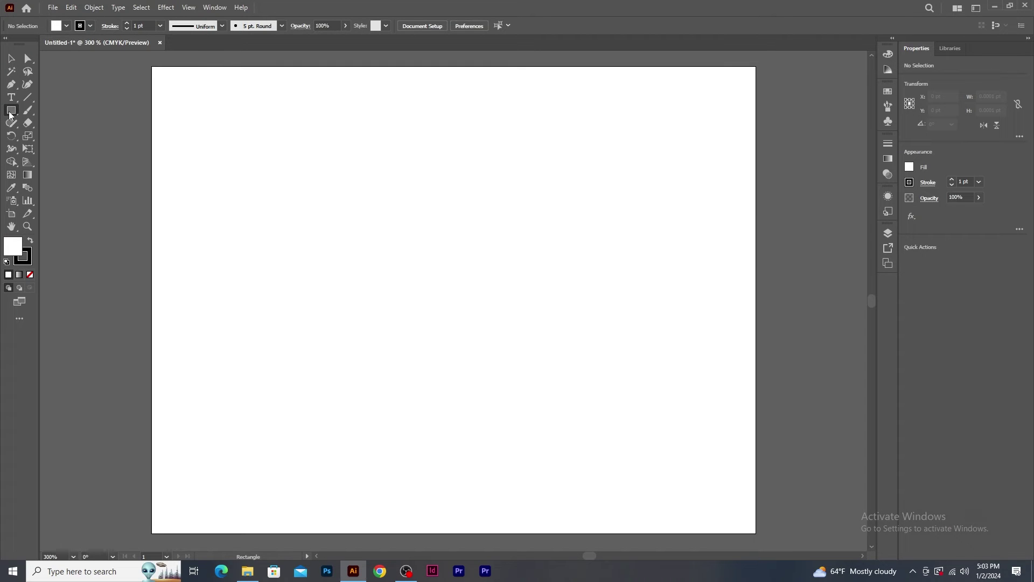
Draw a five-pointed star about 96 × 92 pt in the upper middle of the artboard.
left_click(63, 164)
left_click_drag(446, 245, 471, 249)
key("v")
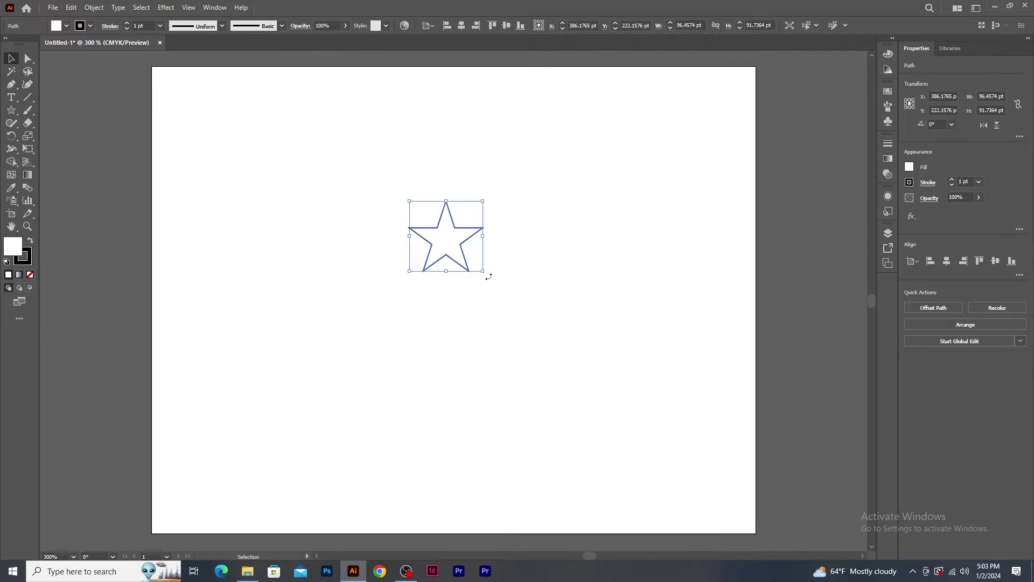
Try rotating the star freehand about its own centre and about a point below it, and undo each rotation.
left_click_drag(488, 276, 434, 285)
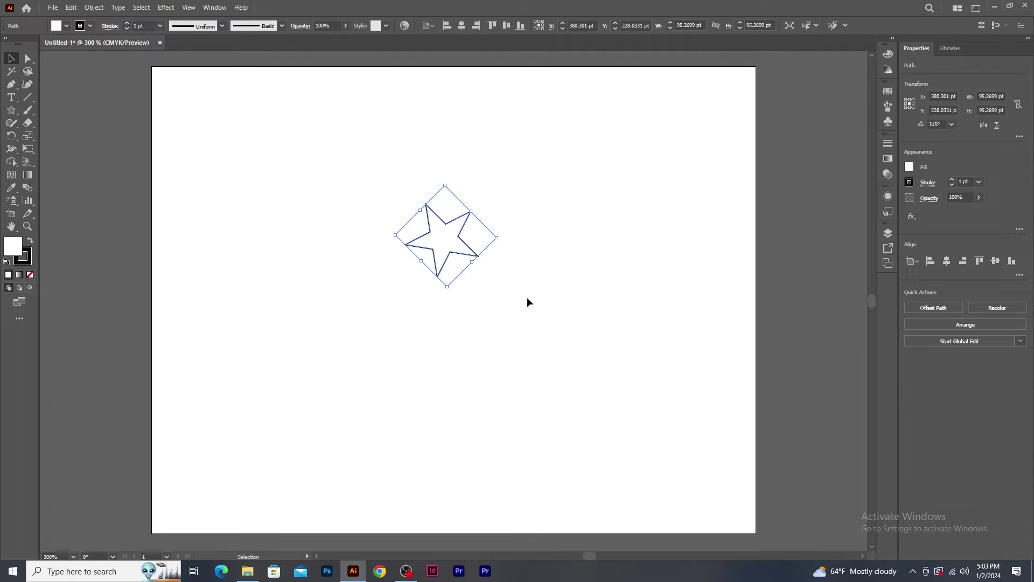
key("ctrl+z")
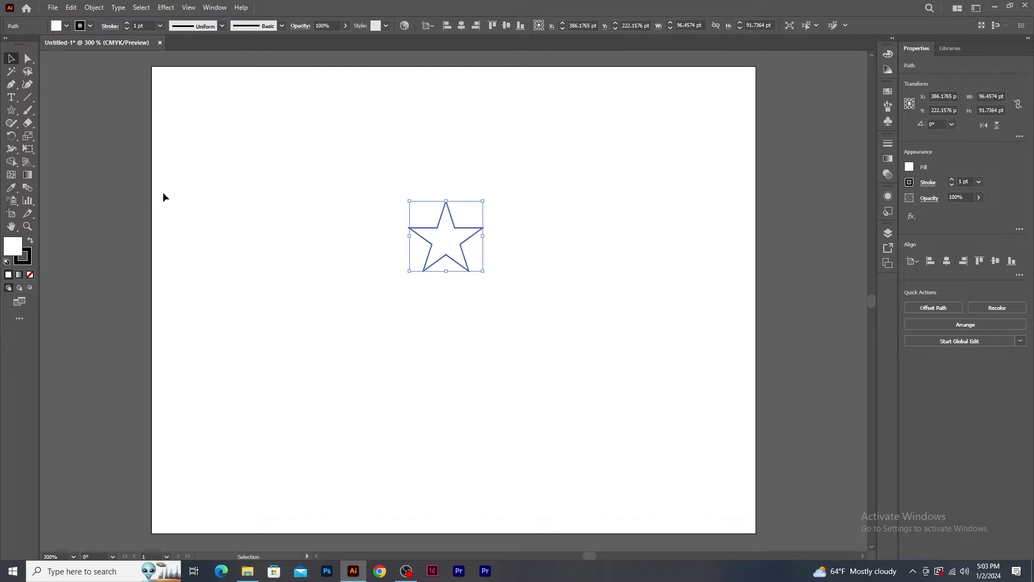
left_click(12, 137)
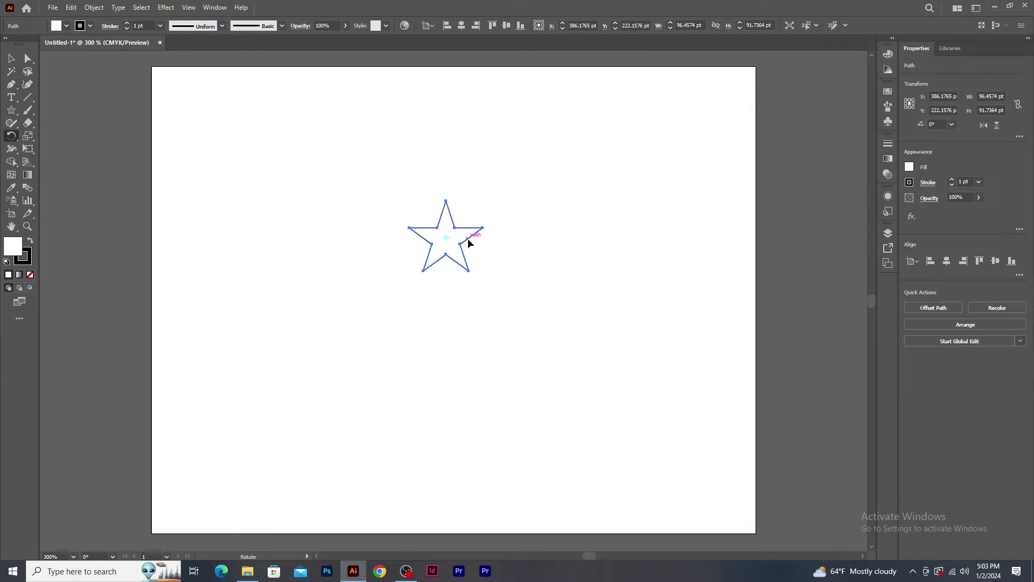
left_click_drag(468, 238, 428, 246)
left_click_drag(465, 259, 447, 323)
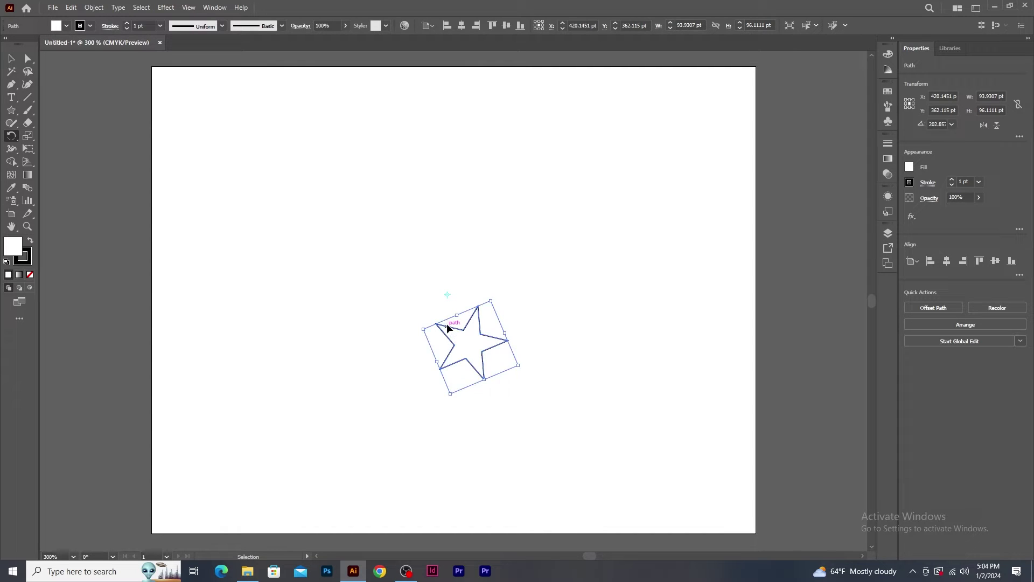
key("ctrl+z")
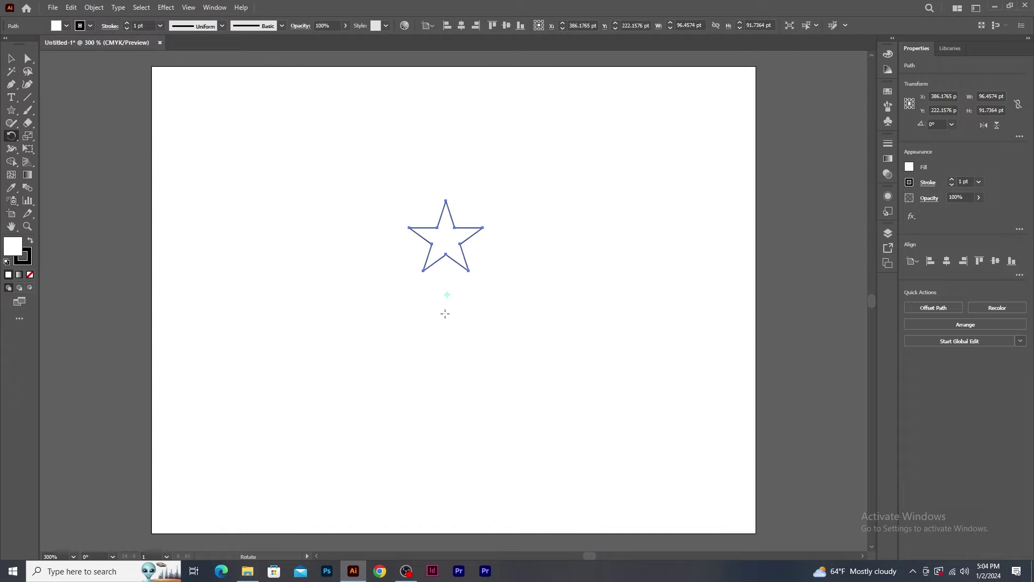
Try rotating the star about the tip of its lower-right arm and undo the rotation.
left_click(469, 270)
left_click_drag(441, 259, 535, 289)
key("ctrl+z")
Move the star up about 36 pt and scale it down proportionally to about 55 × 52 pt.
left_click(11, 59)
left_click_drag(441, 252, 441, 222)
left_click_drag(483, 171, 474, 190)
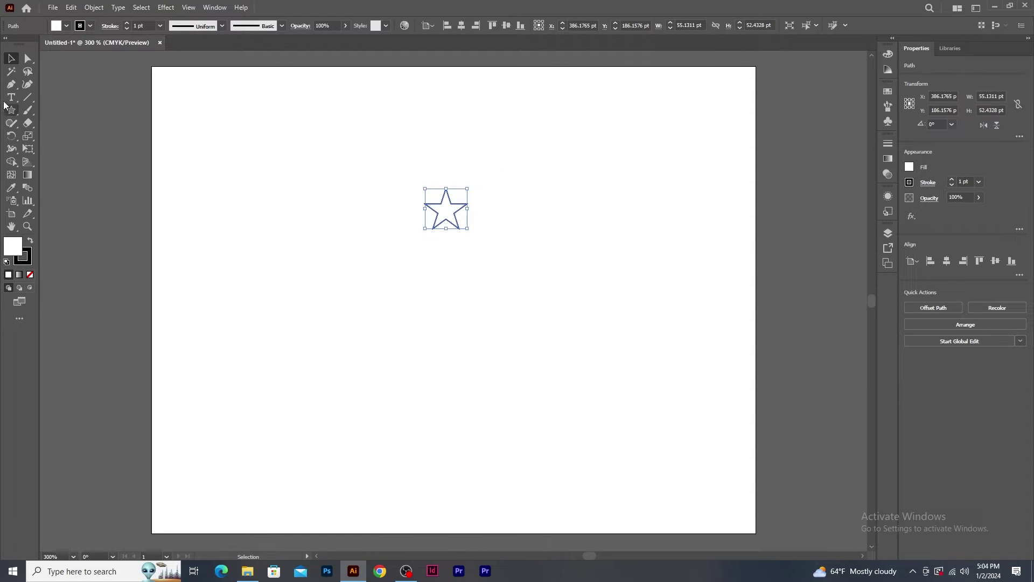
Rotate a copy of the star freehand by about 31° around a point below it and repeat the transformation around a full circle.
left_click(11, 135)
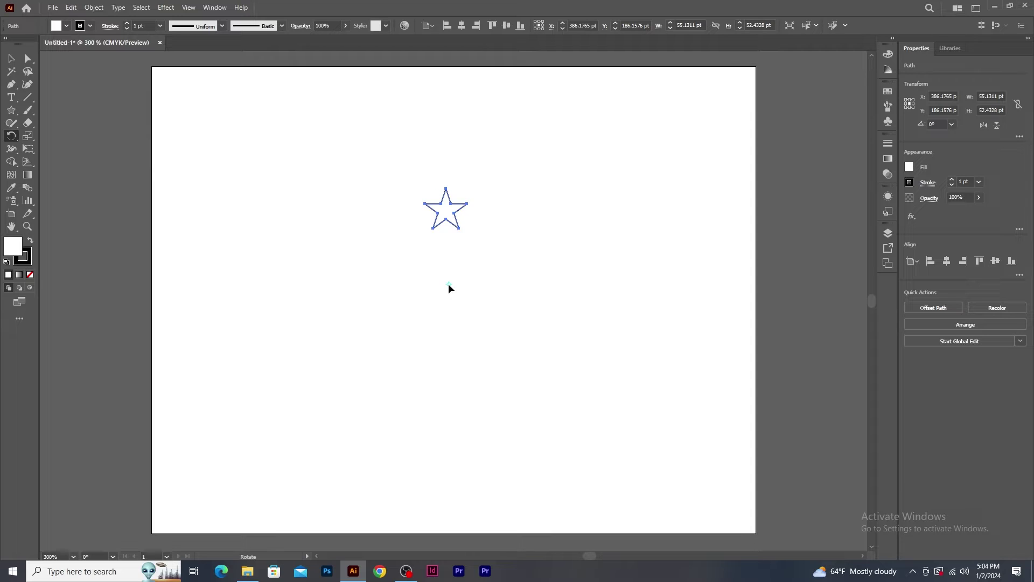
left_click_drag(429, 210, 401, 238)
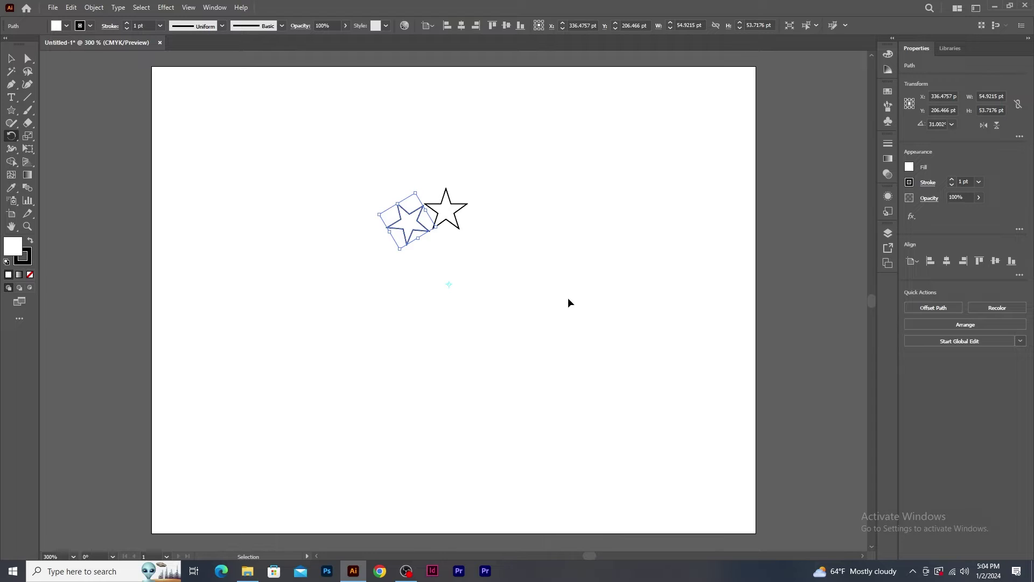
key("ctrl+d")
key("ctrl+d")
key("ctrl+d")
key("ctrl+d")
key("ctrl+d")
key("ctrl+d")
key("ctrl+d")
key("ctrl+d")
key("ctrl+d")
key("ctrl+d")
key("ctrl+d")
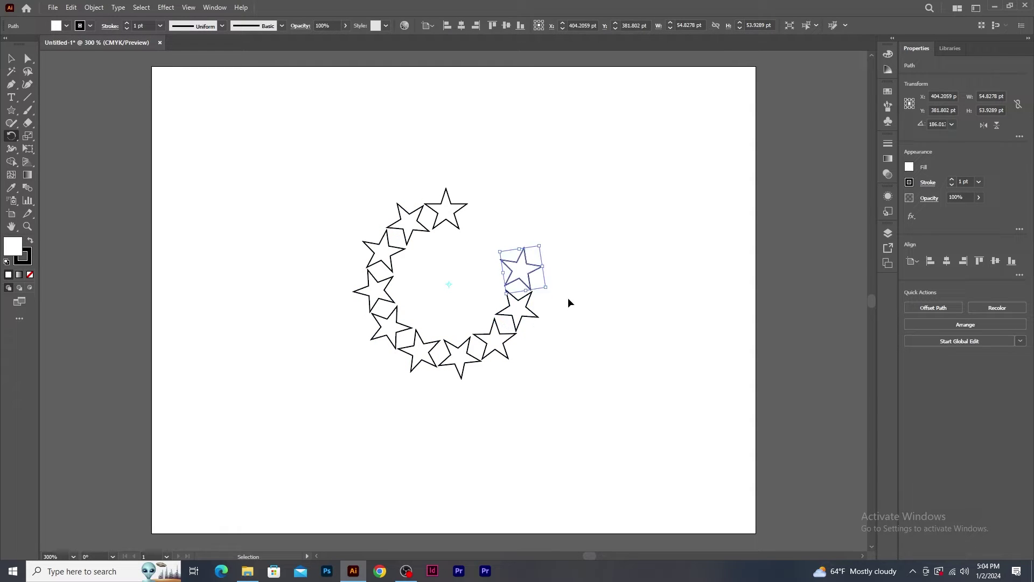
key("ctrl+d")
left_click(7, 58)
left_click(532, 162)
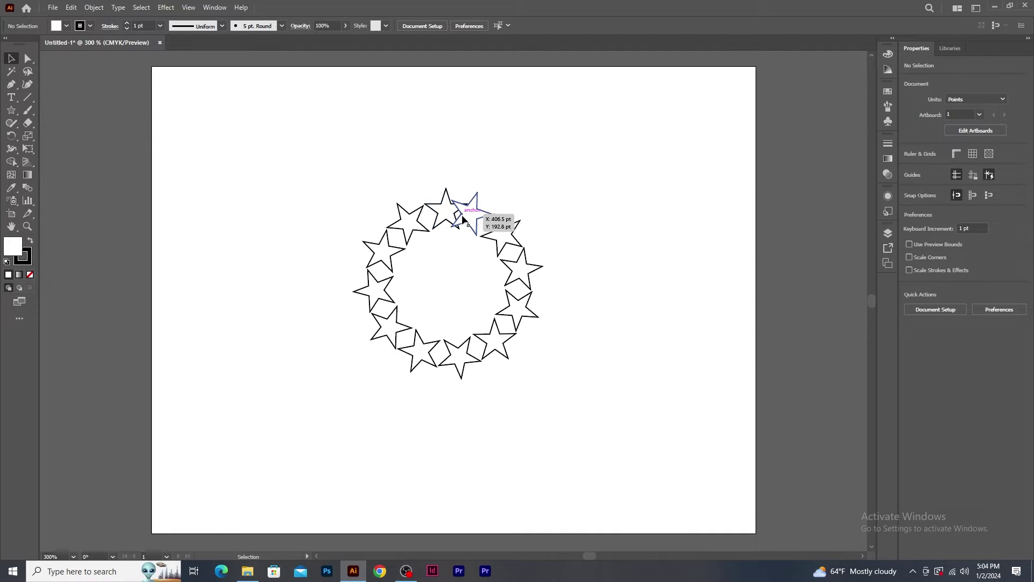
Undo all the rotated star copies back to the single small star.
key("ctrl+z")
key("ctrl+z")
key("ctrl+z")
key("ctrl+z")
key("ctrl+z")
key("ctrl+z")
key("ctrl+z")
key("ctrl+z")
key("ctrl+z")
key("ctrl+z")
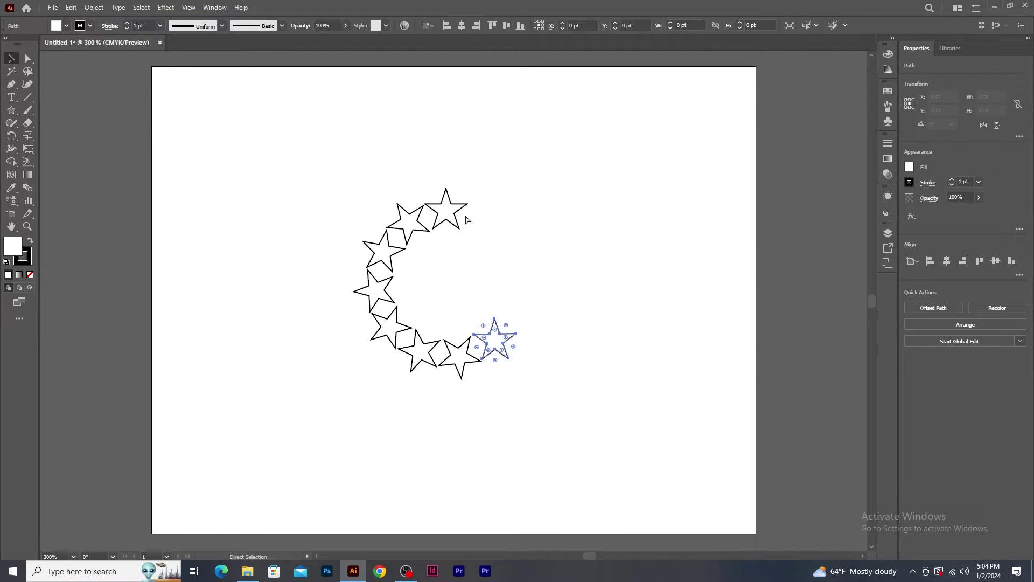
key("ctrl+z")
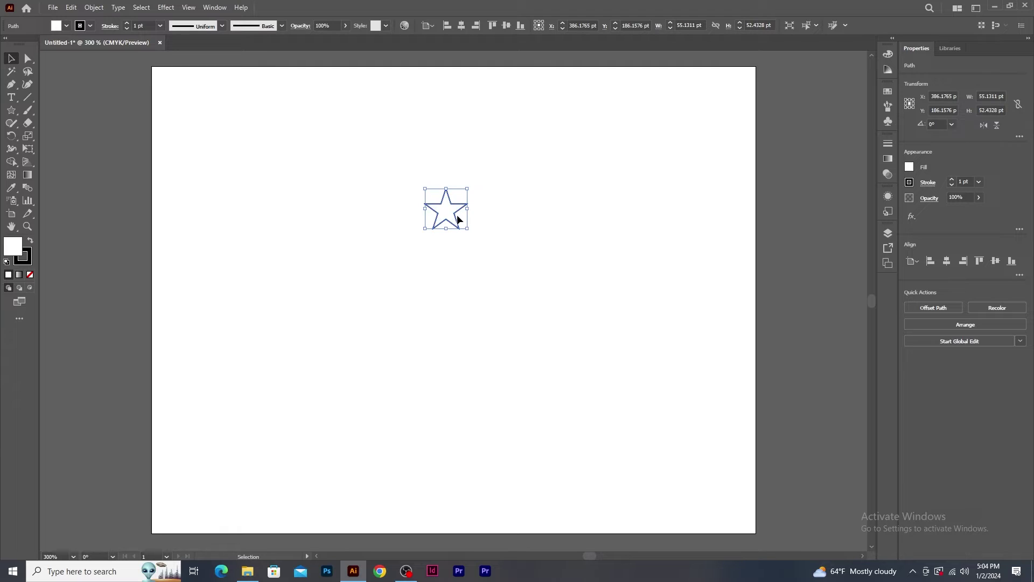
Make a copy of the star rotated by 360/10 degrees around a centre point set below it.
left_click(11, 137)
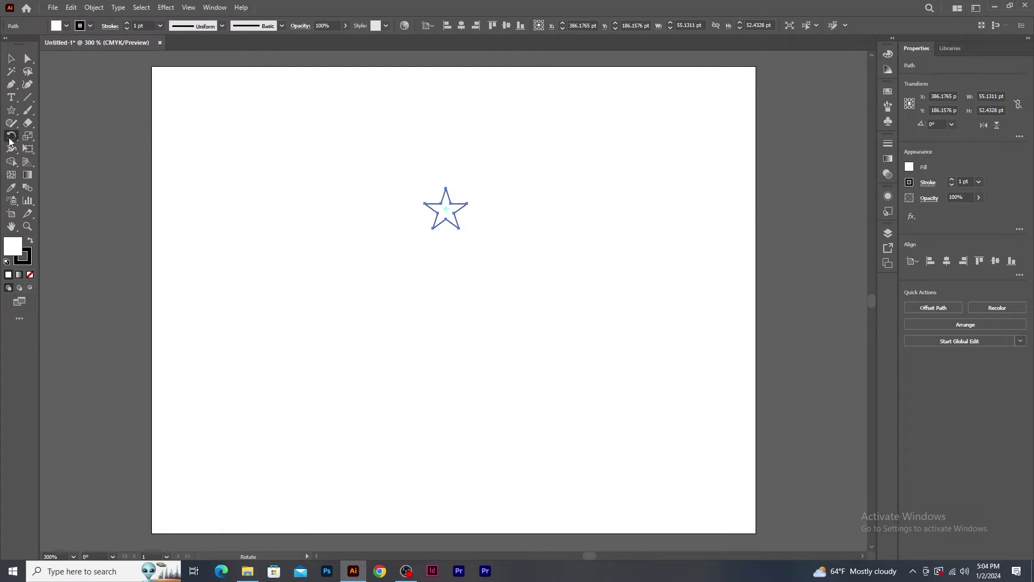
left_click(445, 279, "alt")
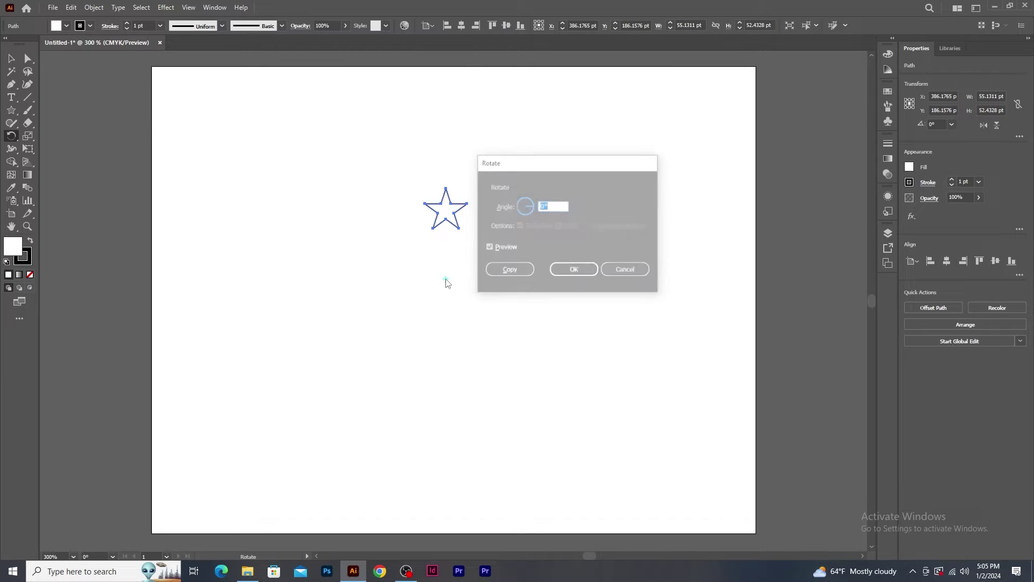
left_click_drag(504, 165, 543, 170)
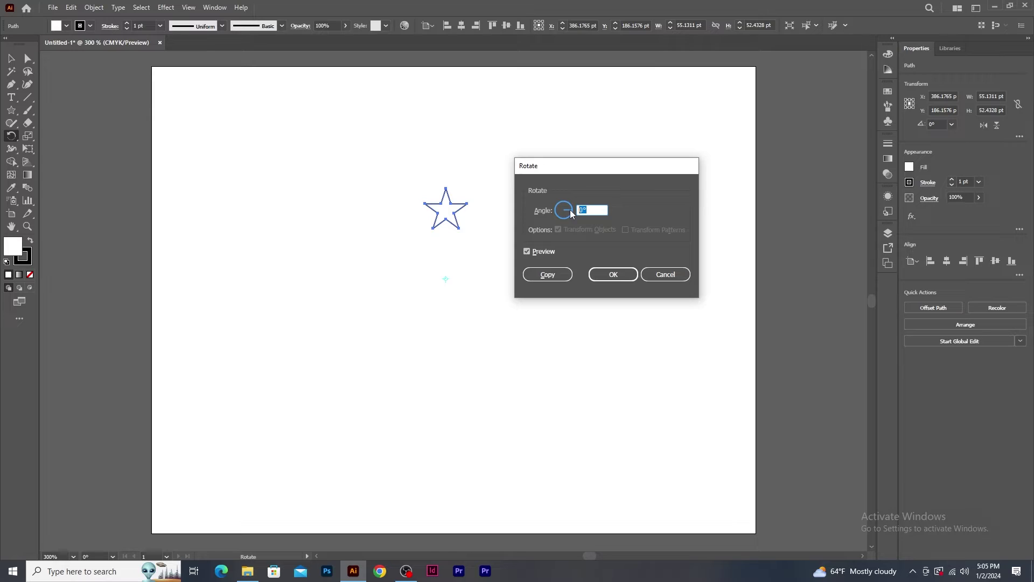
type("360/10")
left_click(546, 280)
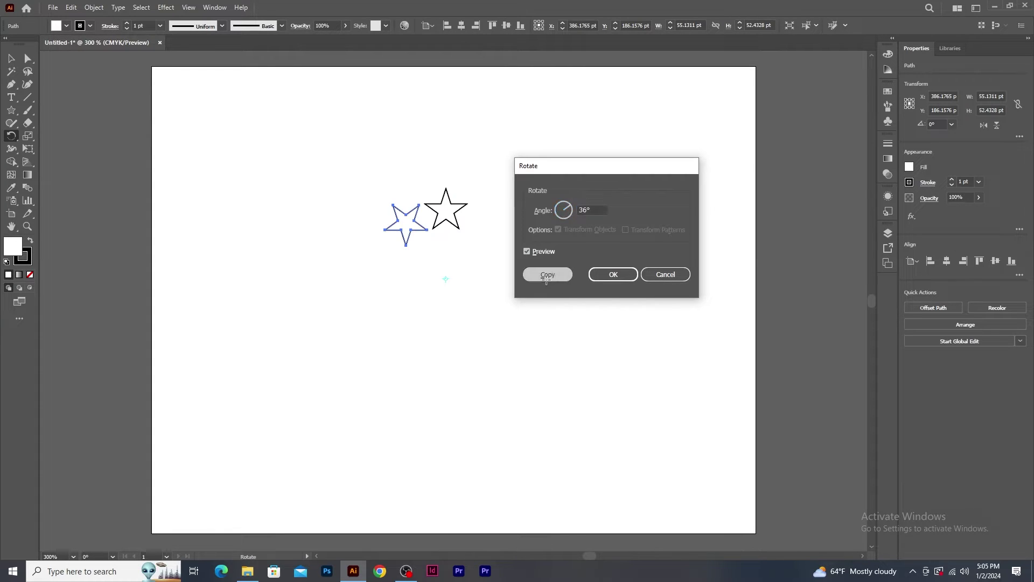
Repeat the rotated copy eight times to complete a ring of ten stars, and deselect the artwork.
key("ctrl+d")
key("ctrl+d")
key("ctrl+d")
key("ctrl+d")
key("ctrl+d")
key("ctrl+d")
key("ctrl+d")
key("ctrl+d")
key("r")
left_click(12, 61)
left_click(493, 119)
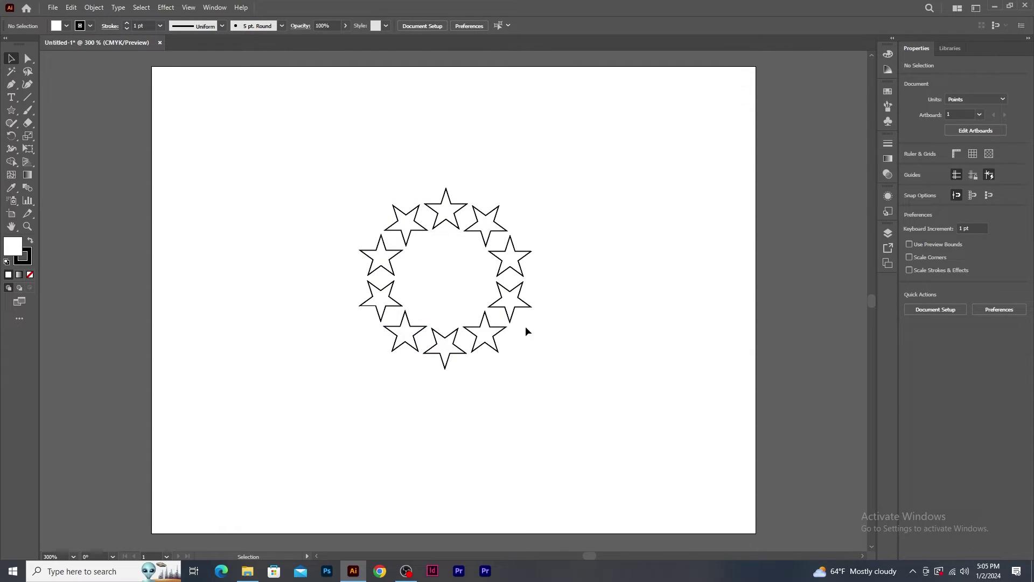
Group the ten stars and place the ring, scaled down to about 119 × 125 pt, in the artboard's upper-left corner.
left_click_drag(331, 172, 571, 398)
key("ctrl+g")
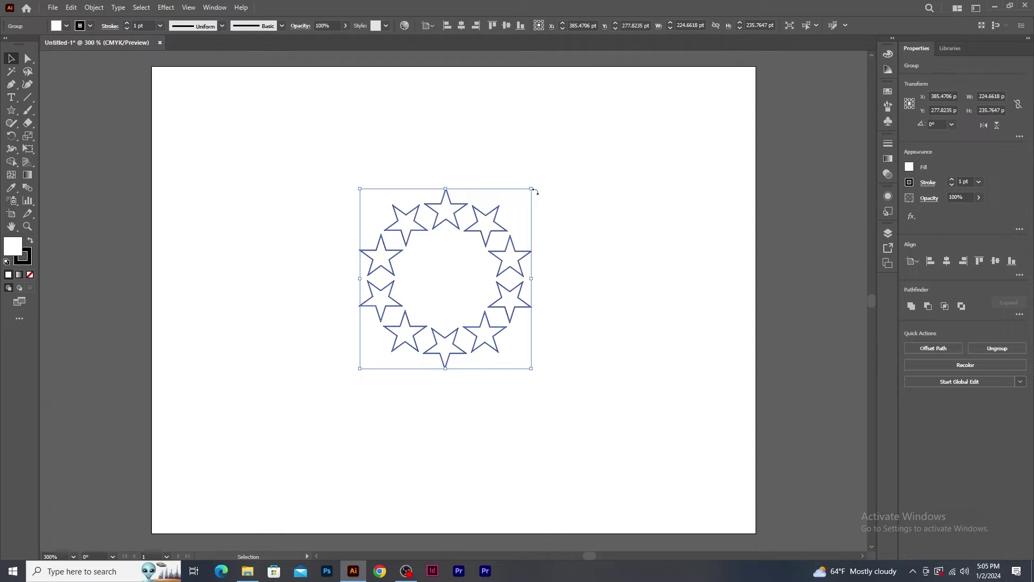
left_click_drag(532, 189, 491, 231)
left_click_drag(476, 265, 240, 110)
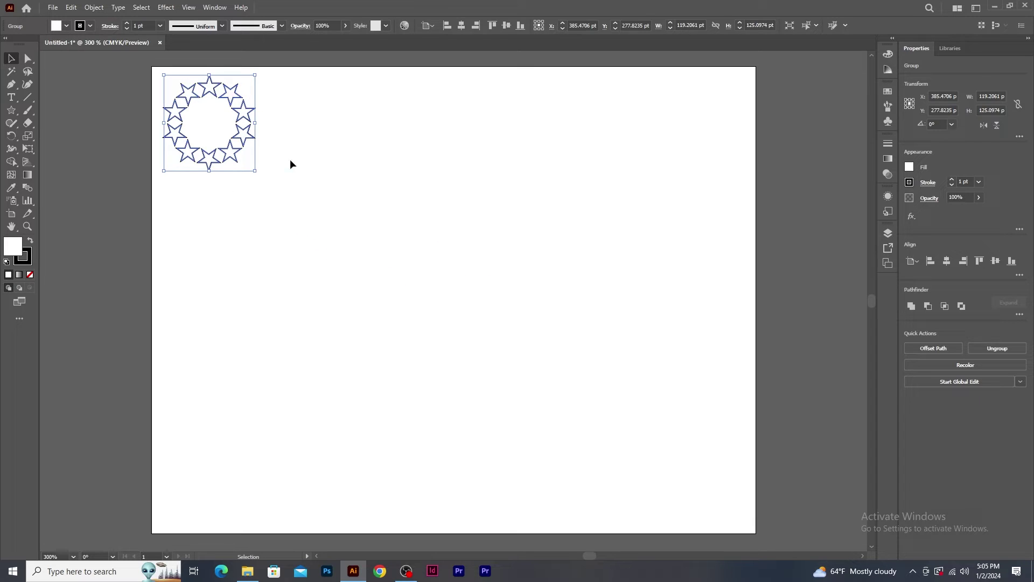
left_click(394, 200)
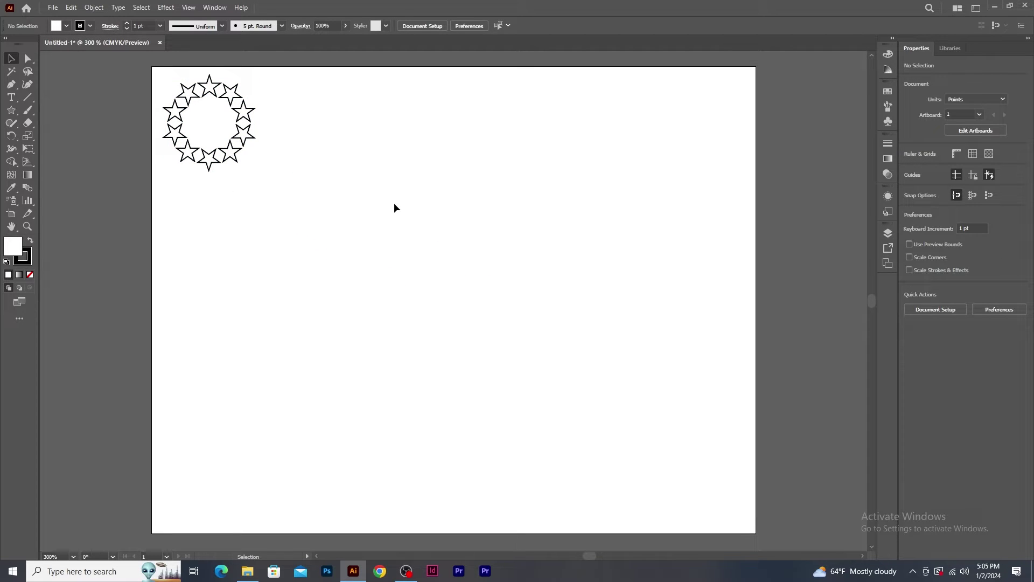
Draw a tall, narrow ellipse about 44 × 95 pt and move it to the upper middle of the artboard.
left_click(12, 111)
left_click(59, 136)
left_click_drag(435, 247, 472, 319)
key("v")
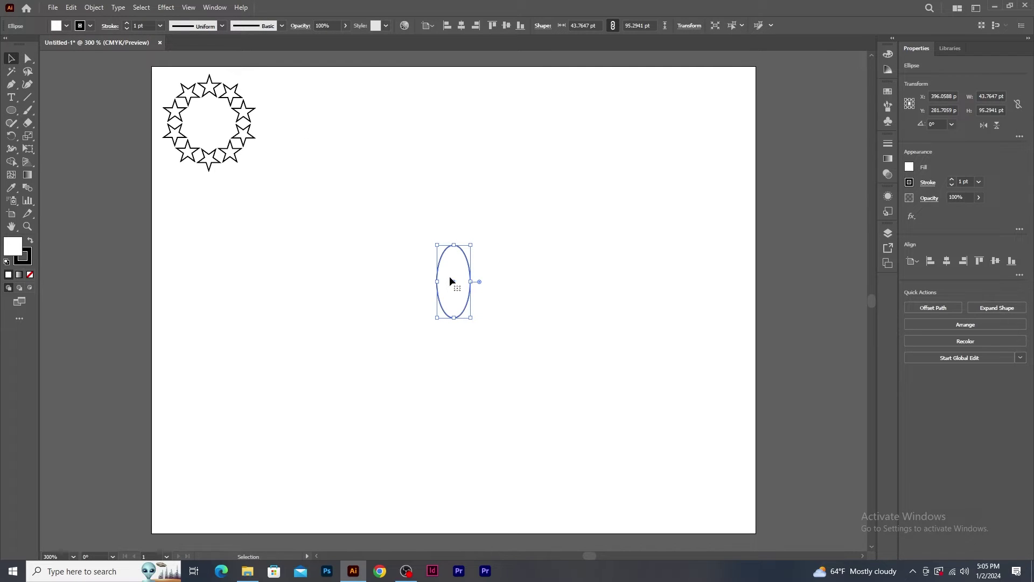
left_click_drag(452, 284, 436, 238)
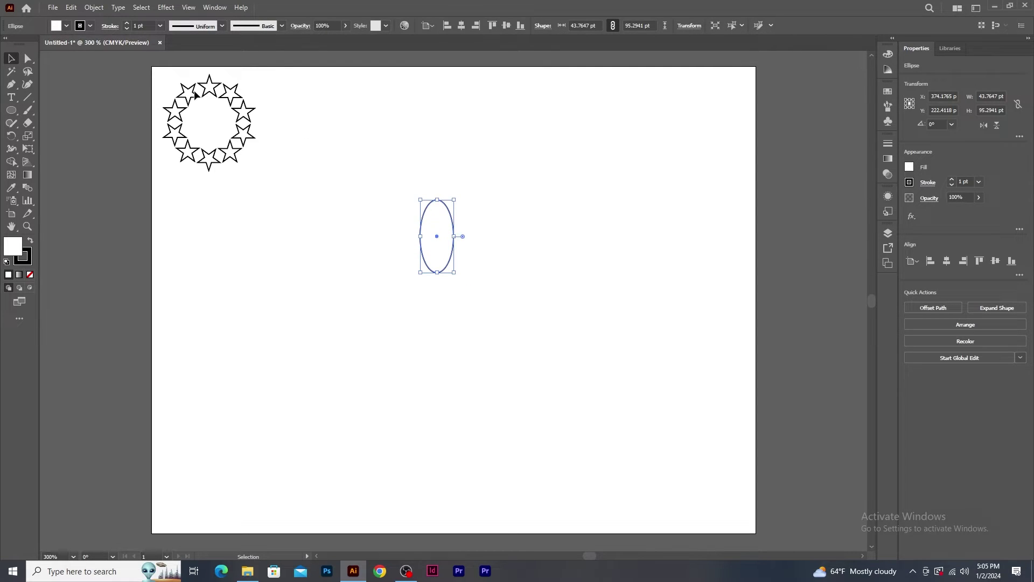
Convert the ellipse's top and bottom anchor points to corners to form a pointed leaf shape.
key("a")
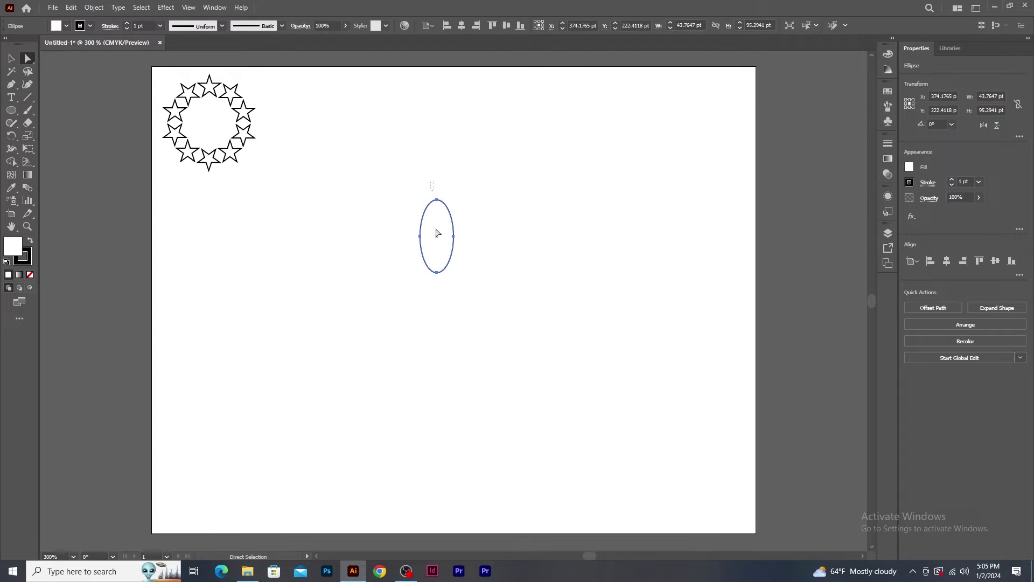
left_click(434, 256)
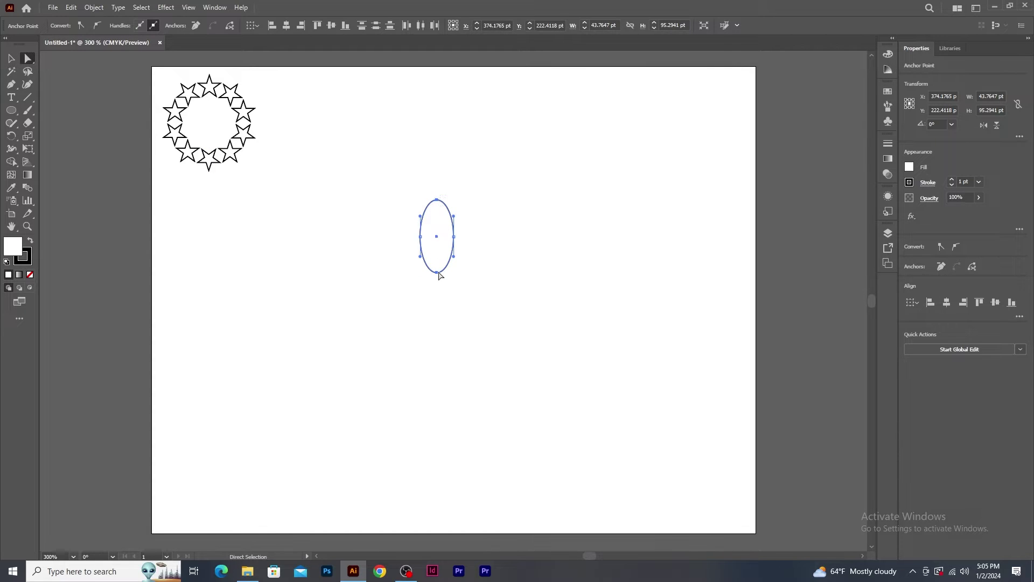
left_click(82, 26)
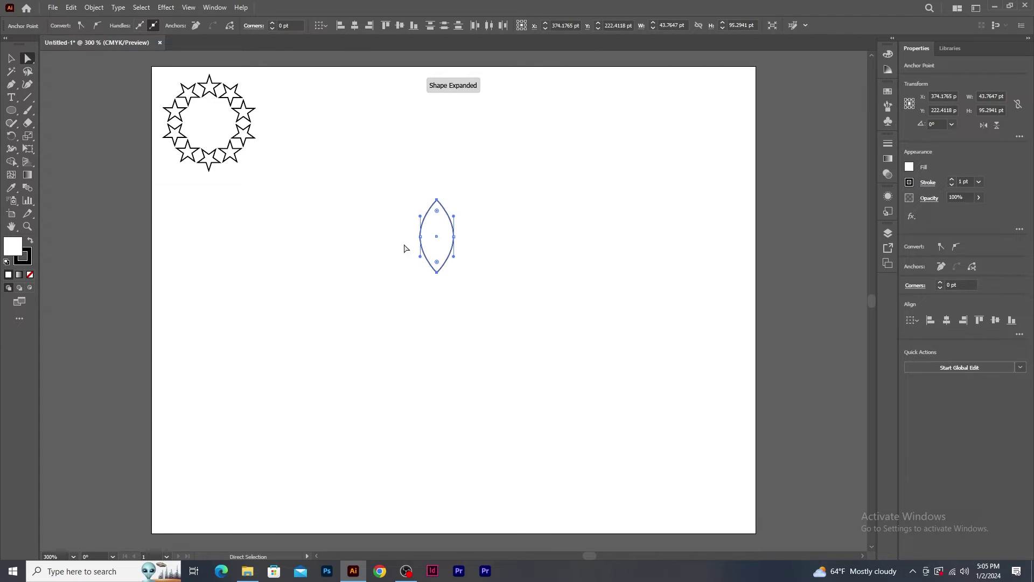
key("v")
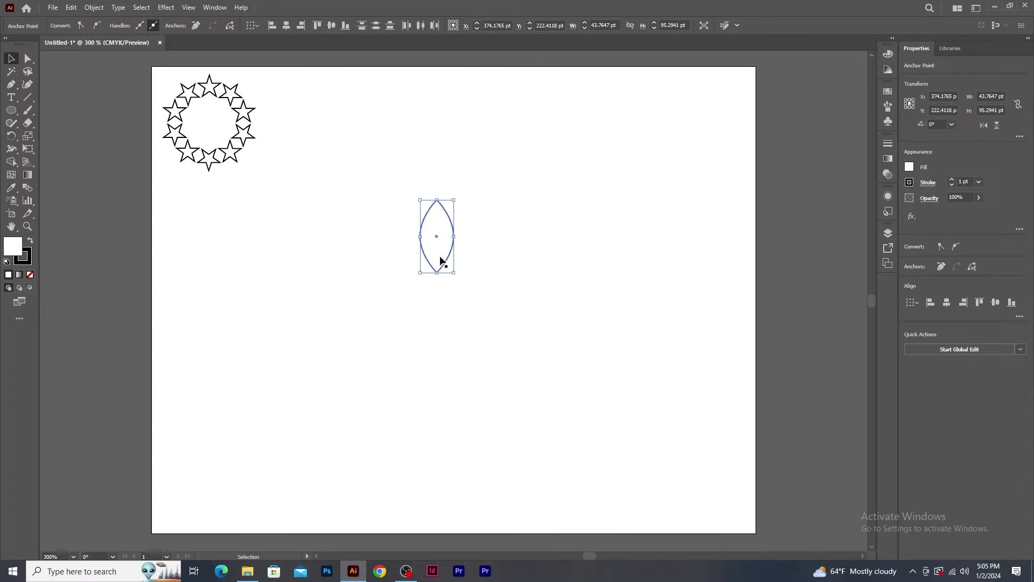
Give the leaf shape a black fill and no stroke.
left_click_drag(453, 238, 453, 239)
left_click(392, 247)
left_click(420, 240)
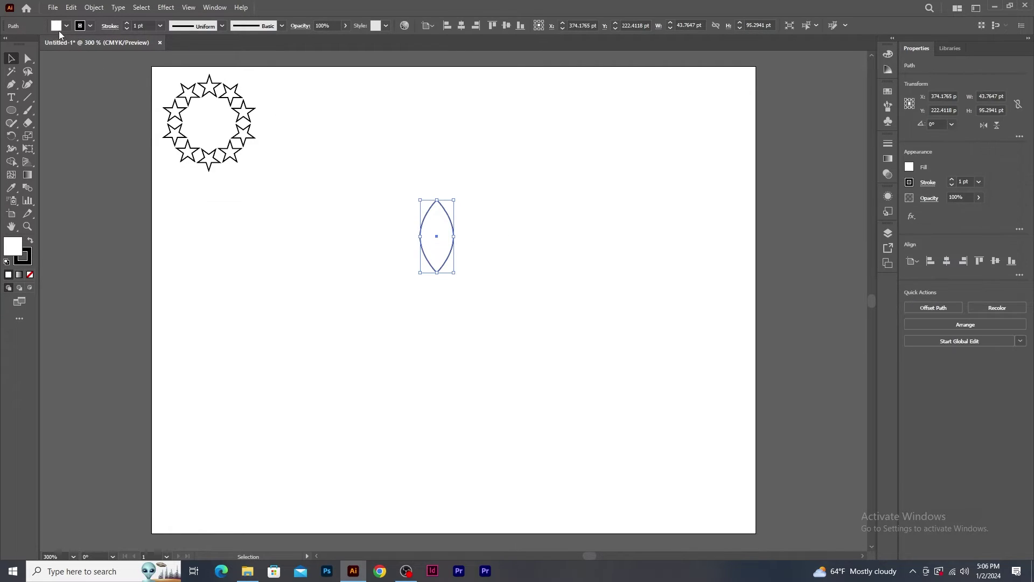
left_click(66, 26)
left_click(27, 46)
left_click(90, 25)
left_click(10, 46)
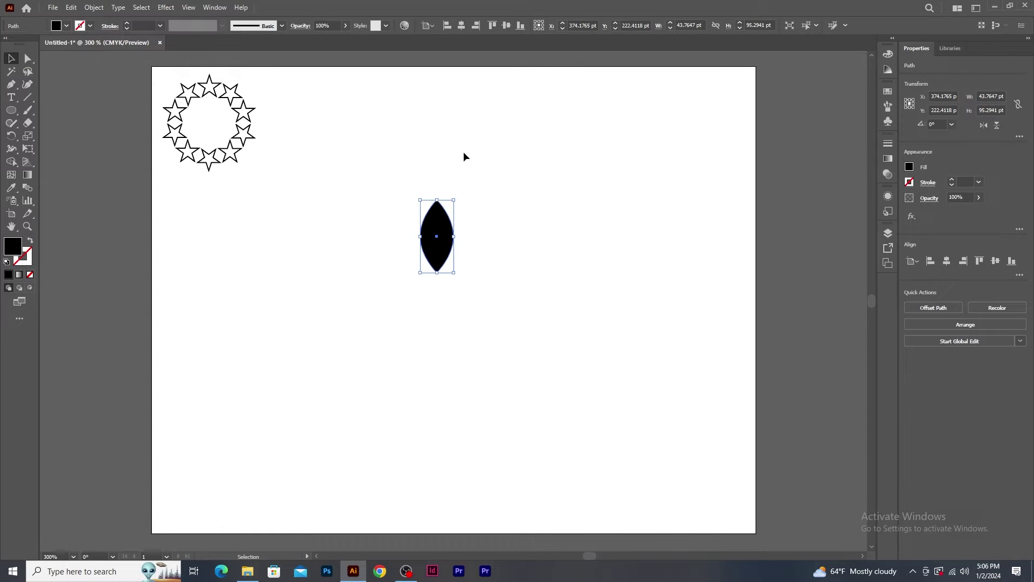
Rotate the leaf 45° counterclockwise and make a copy of it reflected across the vertical axis.
left_click_drag(446, 191, 422, 189)
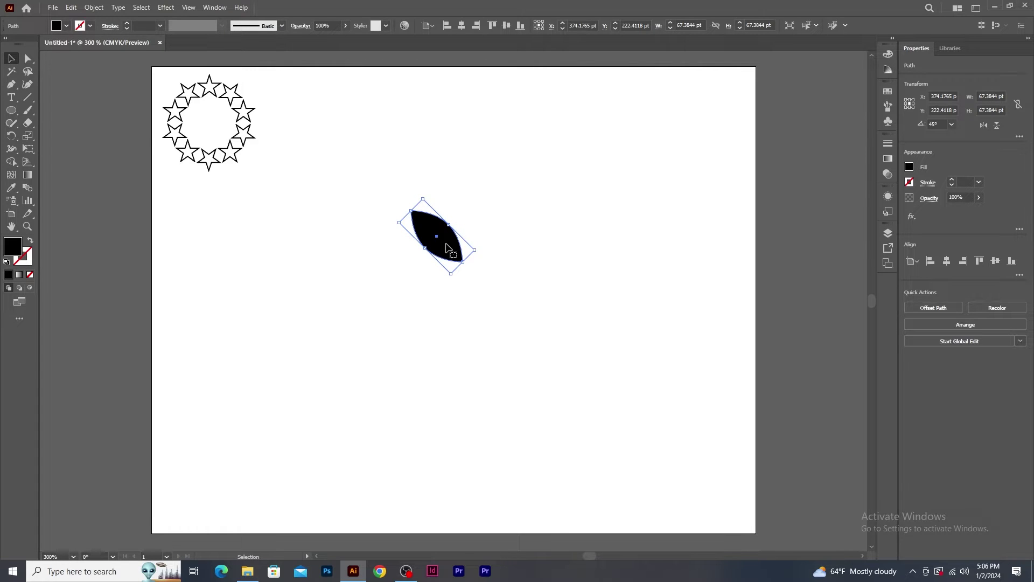
right_click(449, 245)
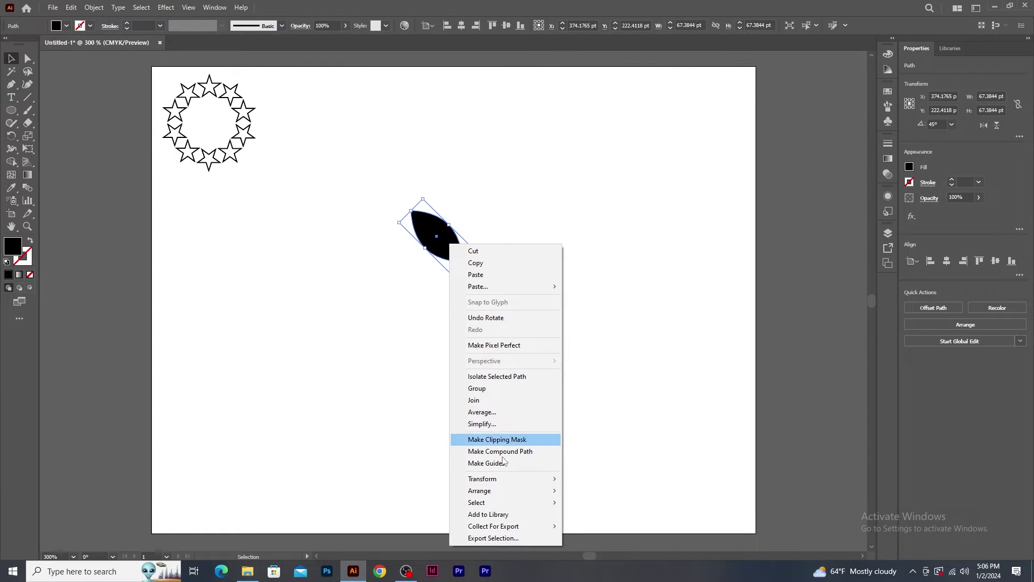
mouse_move(502, 478)
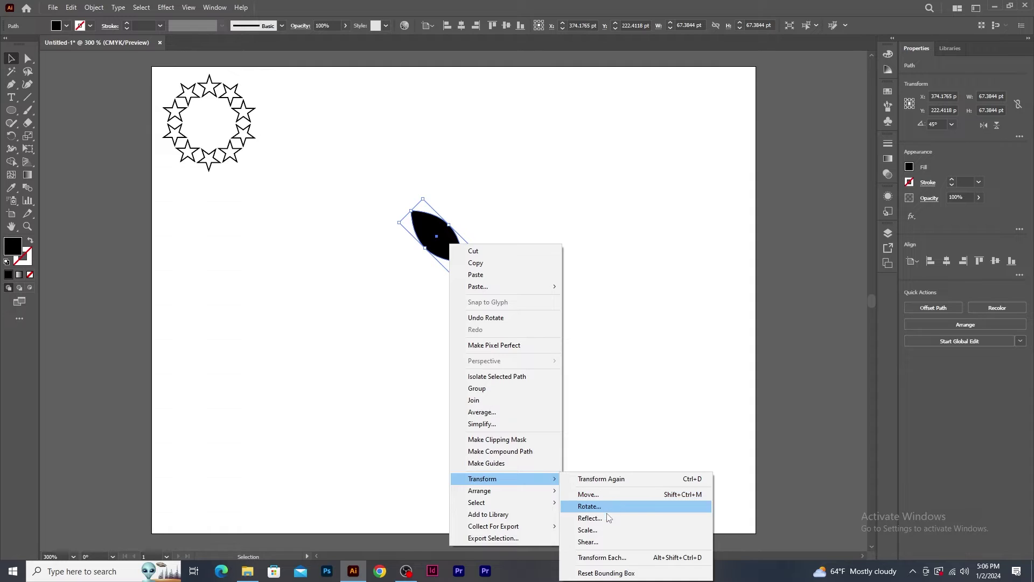
left_click(607, 516)
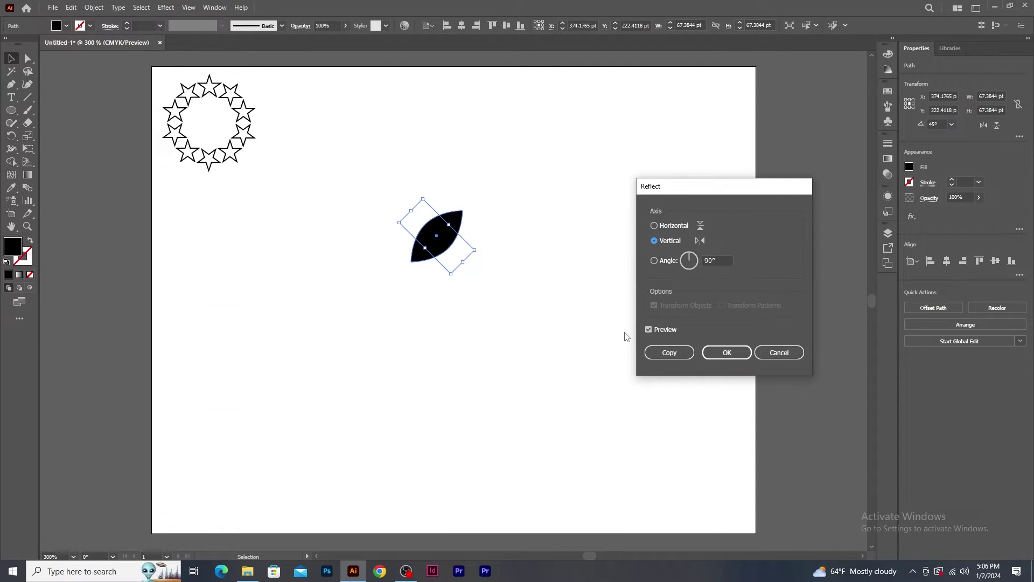
left_click(669, 353)
Move the reflected leaf sideways until its lower tip meets the original's, and group the two leaves.
left_click_drag(460, 239, 495, 239)
left_click_drag(423, 180, 529, 286)
key("a")
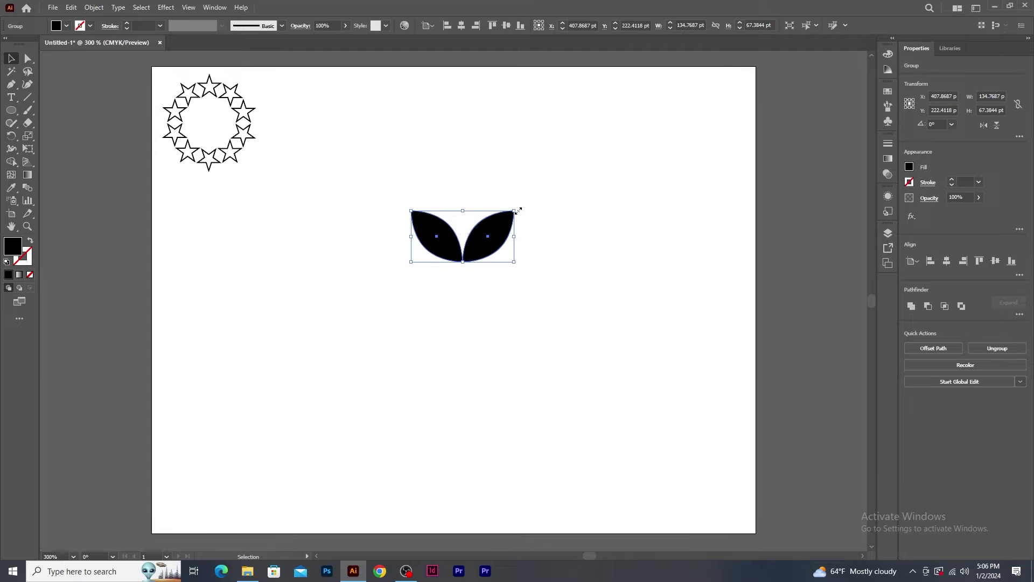
Scale and rotate the leaf pair to about 22 × 44 pt, and copy it at 360/20° around a point below it.
left_click_drag(518, 210, 481, 213)
left_click(16, 137)
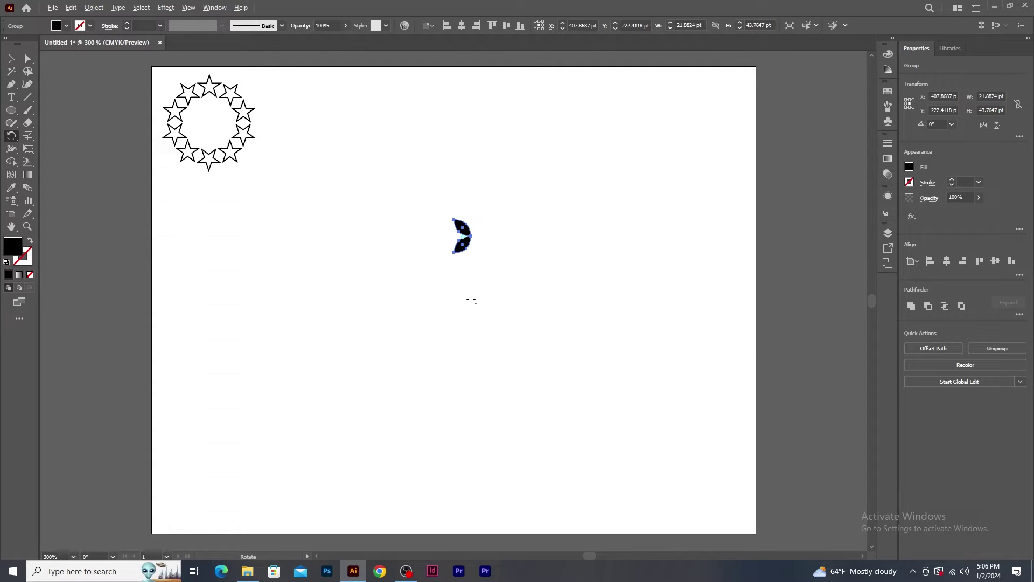
left_click(471, 299, "alt")
type("360/20")
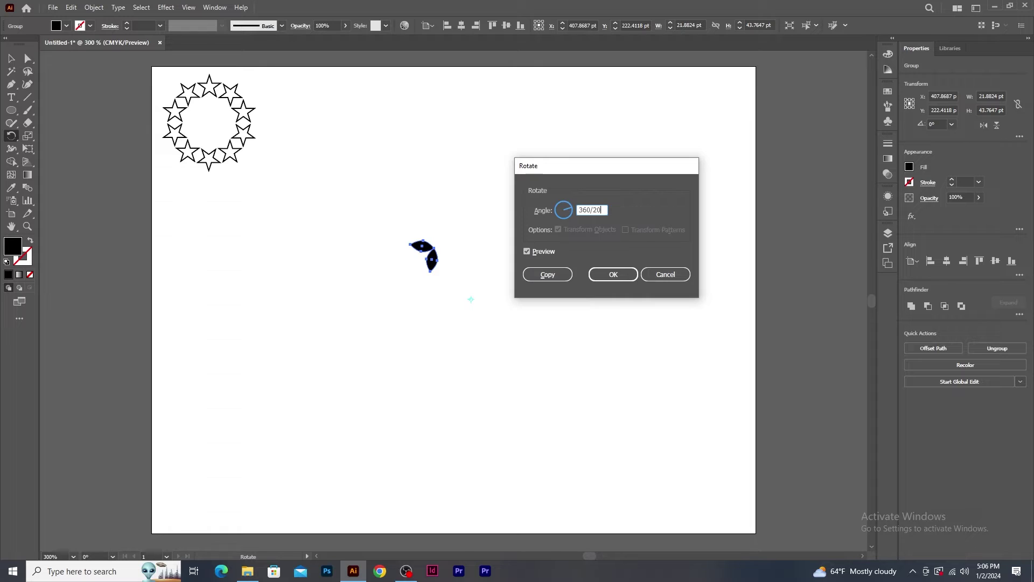
left_click(548, 275)
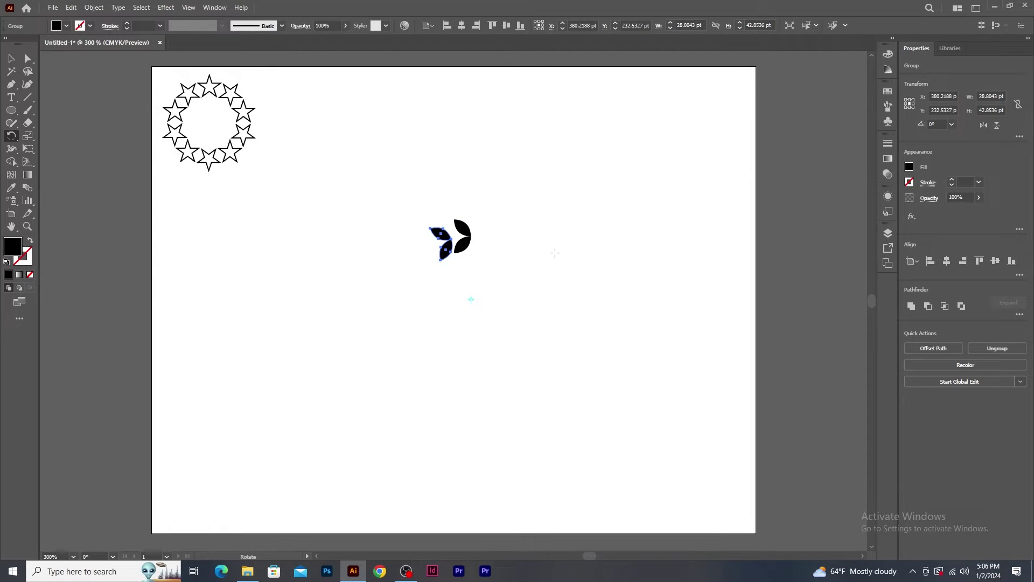
Repeat the rotated copy until the leaf pairs complete a full circular wreath.
key("ctrl+d")
key("ctrl+d")
key("ctrl+d")
key("ctrl+d")
key("ctrl+d")
key("ctrl+d")
key("ctrl+d")
key("ctrl+d")
key("ctrl+d")
key("ctrl+d")
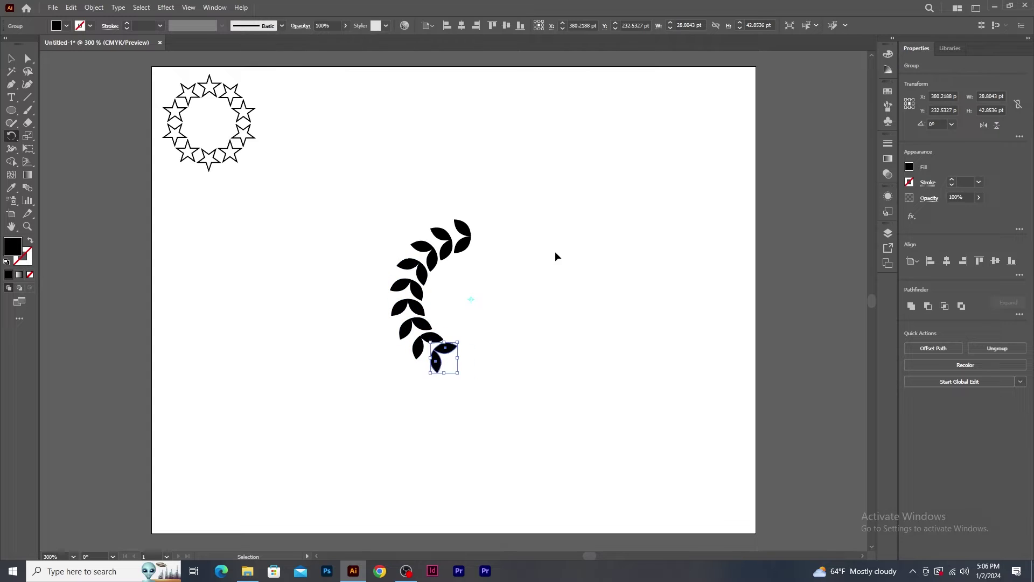
key("ctrl+d")
key("ctrl+d")
key("ctrl+d")
key("ctrl+d")
key("ctrl+d")
key("ctrl+d")
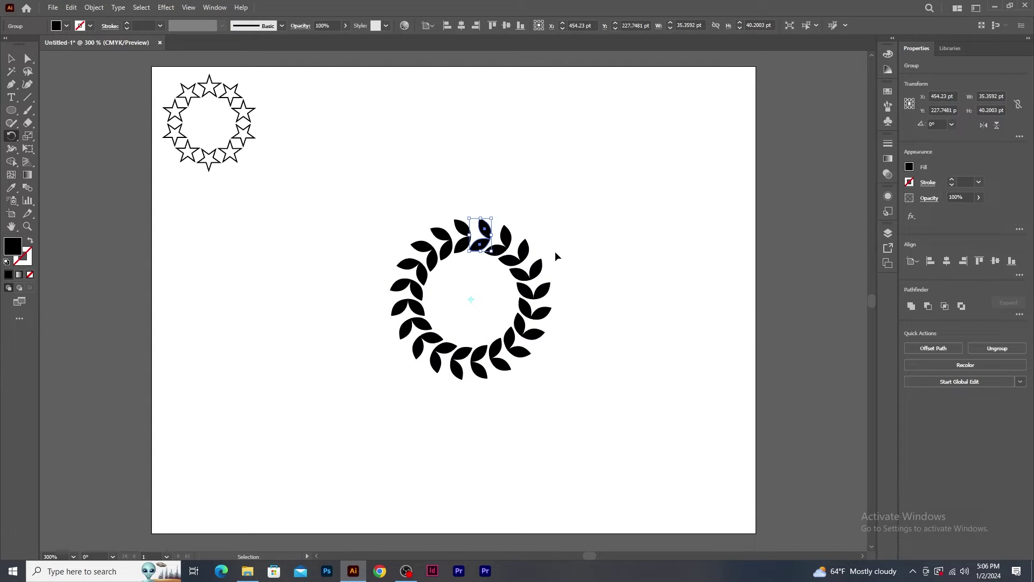
Scale the whole leaf wreath down to about 114 pt wide and place it to the right of the star ring.
left_click(11, 58)
left_click(658, 199)
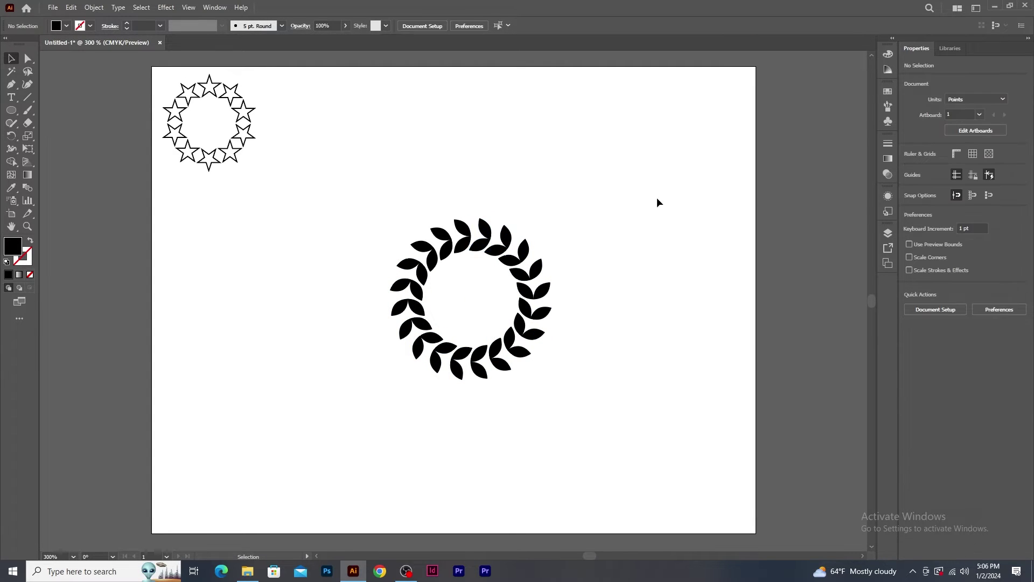
left_click_drag(353, 196, 578, 391)
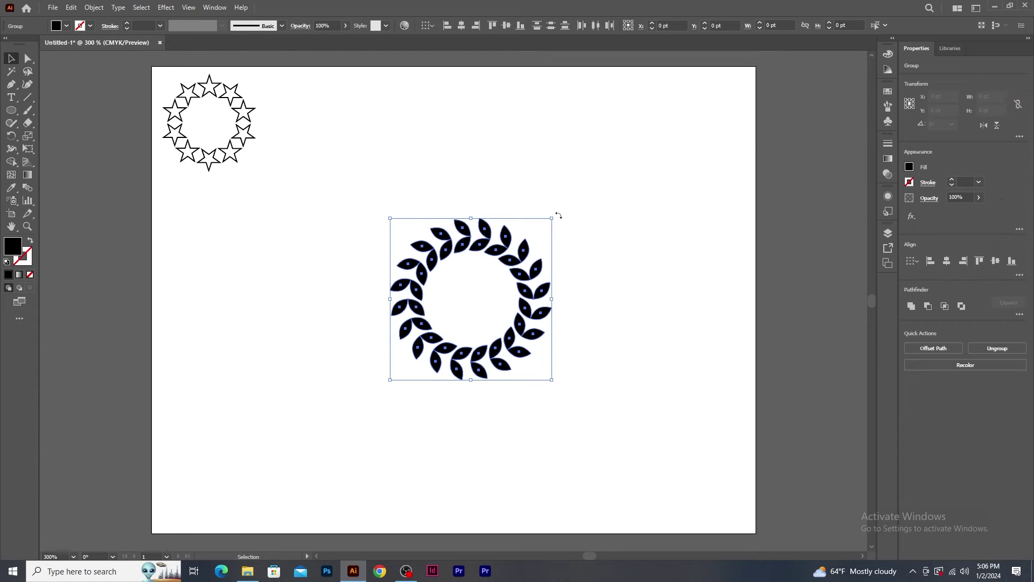
left_click_drag(553, 218, 328, 88)
mouse_move(359, 156)
left_mouse_down()
mouse_move(380, 159)
mouse_move(367, 165)
left_mouse_up()
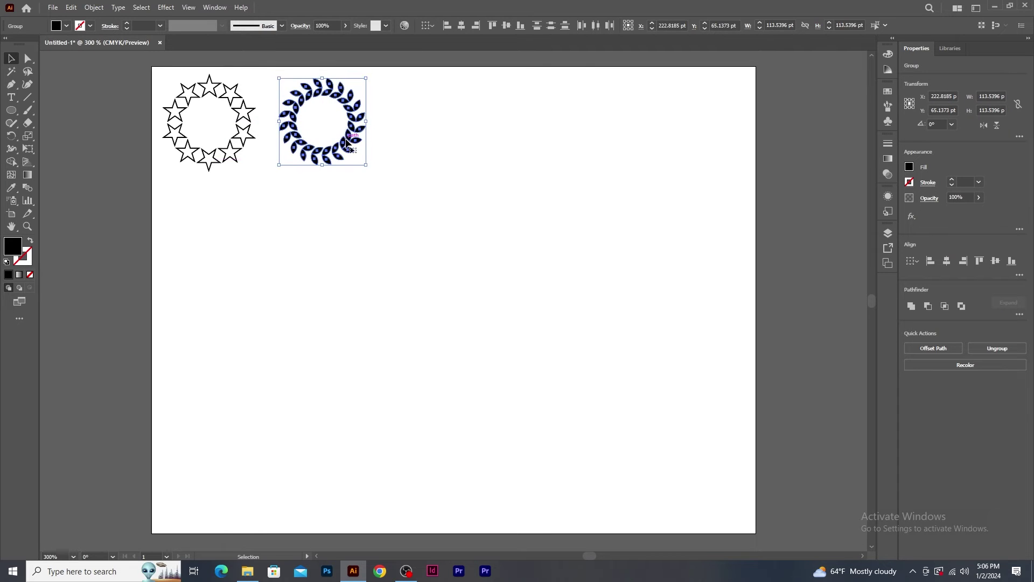
left_click(509, 160)
Draw a thin black crescent about 27 × 105 pt with the Pen tool in the empty area below the wreath.
left_click(12, 85)
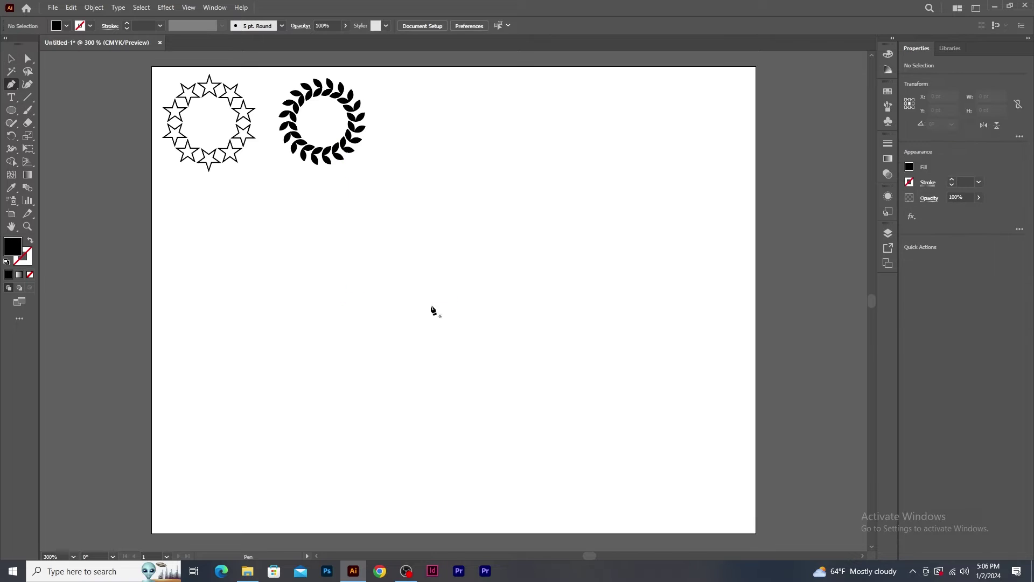
left_click(415, 205)
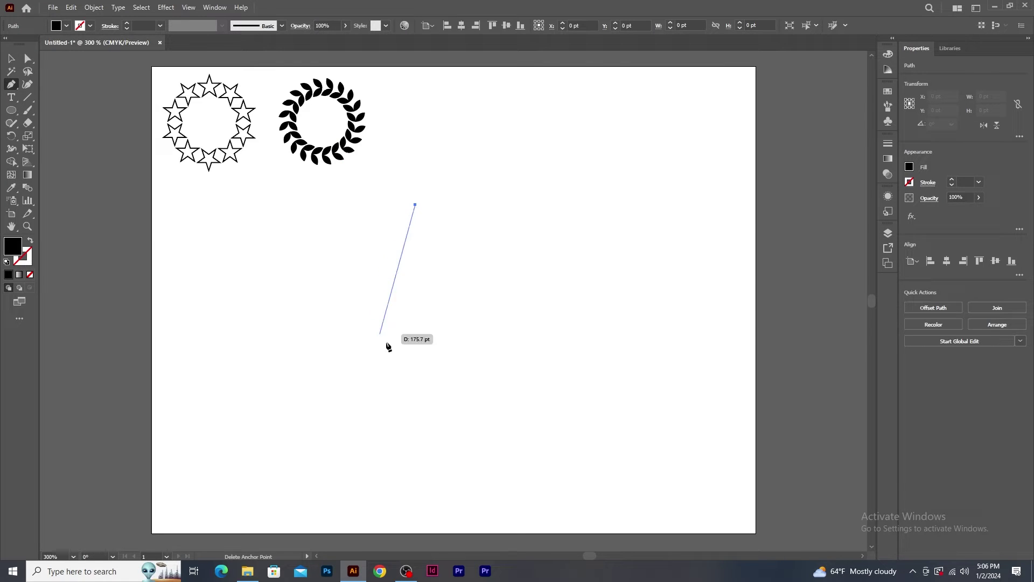
left_click_drag(411, 285, 450, 339)
left_click(411, 285)
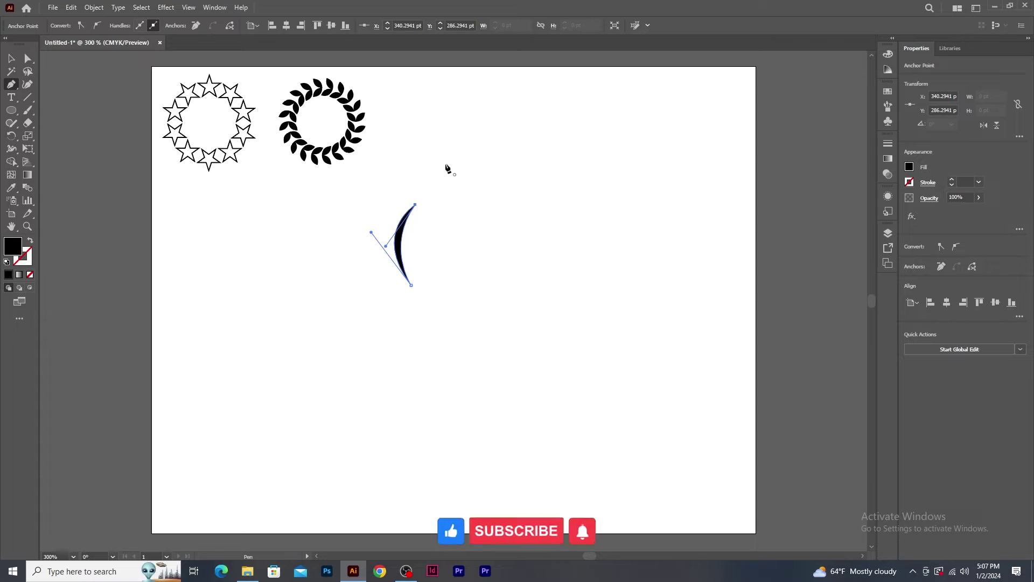
left_click(10, 58)
left_click(379, 254)
Make a copy of the crescent rotated 360/25° around its lower tip.
left_click(397, 245)
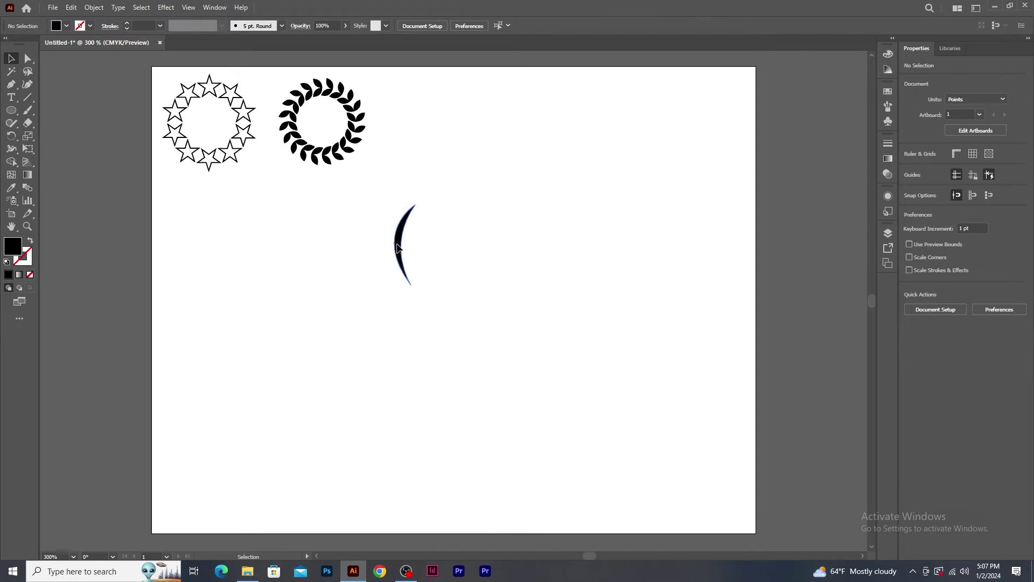
left_click(12, 136)
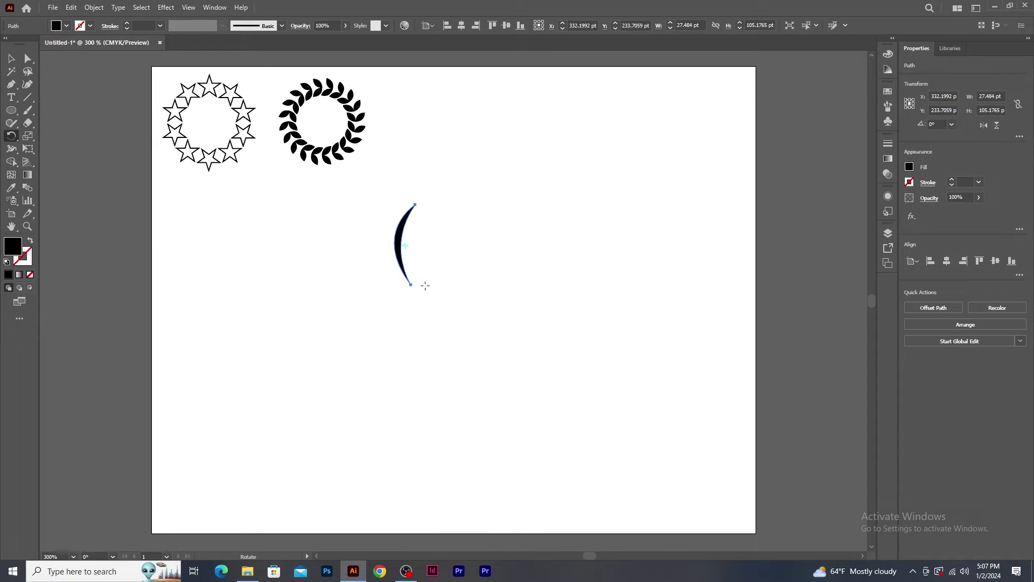
left_click(410, 285)
left_click_drag(410, 286, 412, 290)
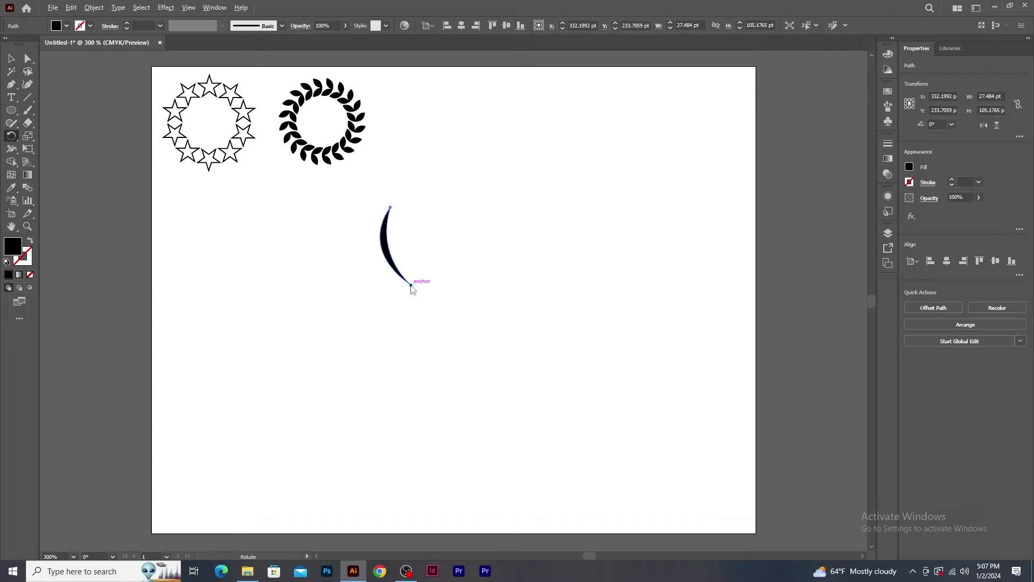
left_click(411, 286, "alt")
type("360/25")
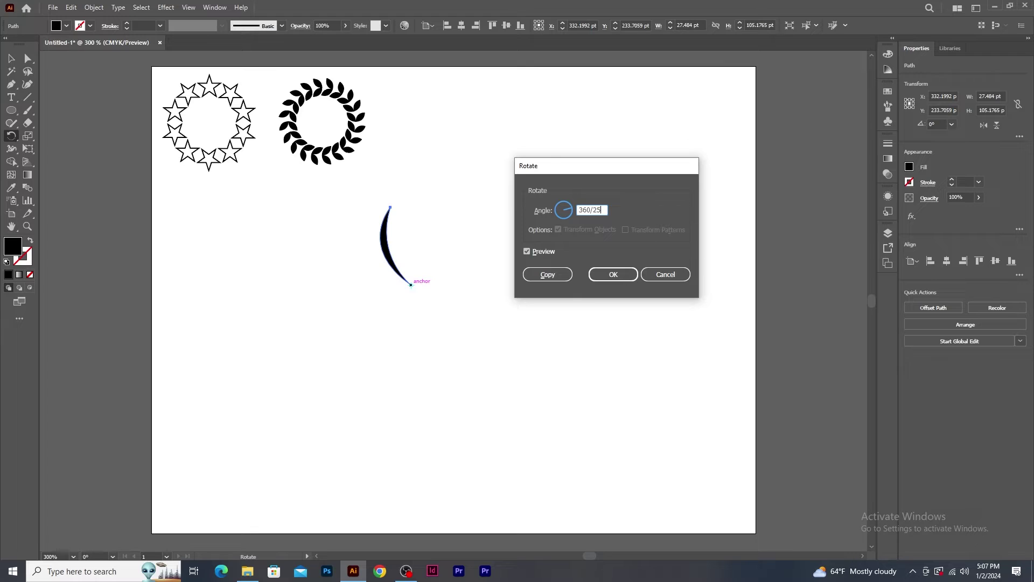
left_click(548, 275)
Repeat the rotated crescent copy until the blades complete a full swirl.
key("ctrl+d")
key("ctrl+d")
key("ctrl+d")
key("ctrl+d")
key("ctrl+d")
key("ctrl+d")
key("ctrl+d")
key("ctrl+d")
key("ctrl+d")
key("ctrl+d")
key("ctrl+d")
key("ctrl+d")
key("ctrl+d")
key("ctrl+d")
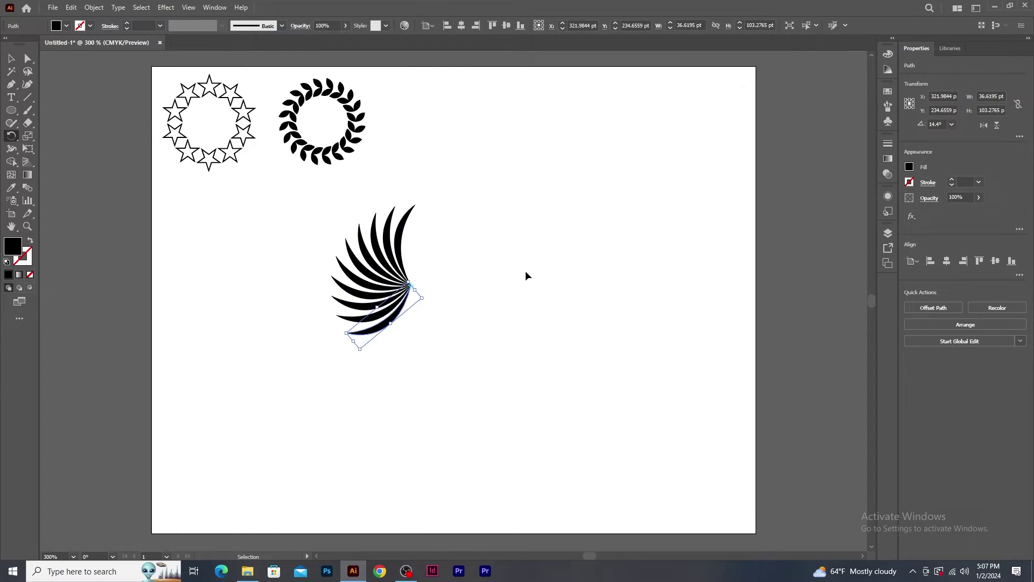
key("ctrl+d")
key("ctrl+d")
key("ctrl+d")
key("ctrl+d")
key("ctrl+d")
key("ctrl+d")
key("ctrl+d")
key("ctrl+d")
key("ctrl+d")
key("ctrl+d")
key("ctrl+d")
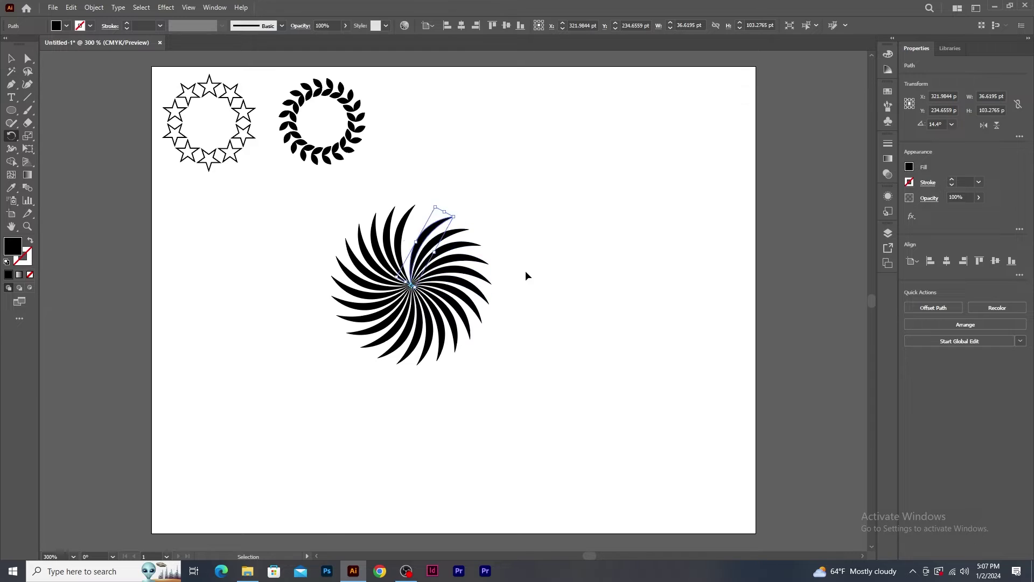
Select all the crescents of the swirl and group them.
left_click(12, 59)
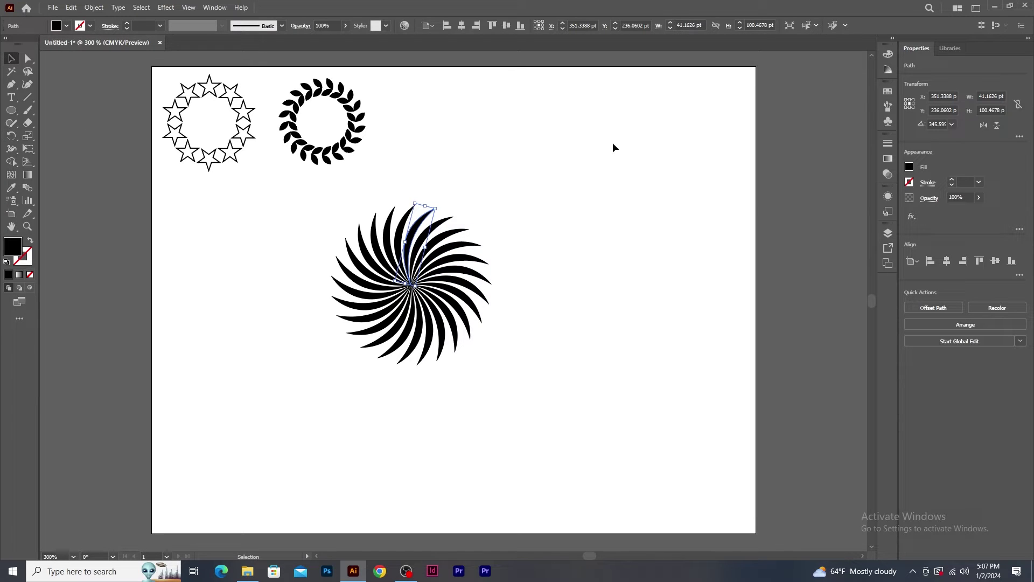
left_click(579, 159)
left_click_drag(325, 204, 504, 370)
key("ctrl+g")
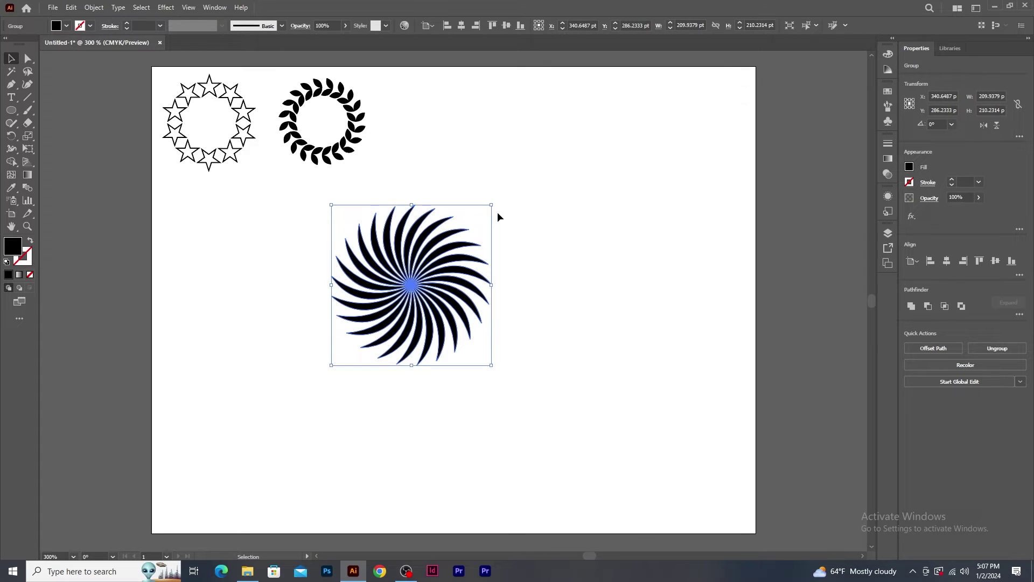
Scale the swirl down and place it to the right of the leaf wreath.
left_click_drag(491, 205, 470, 232)
left_click_drag(447, 297, 448, 138)
left_click(553, 358)
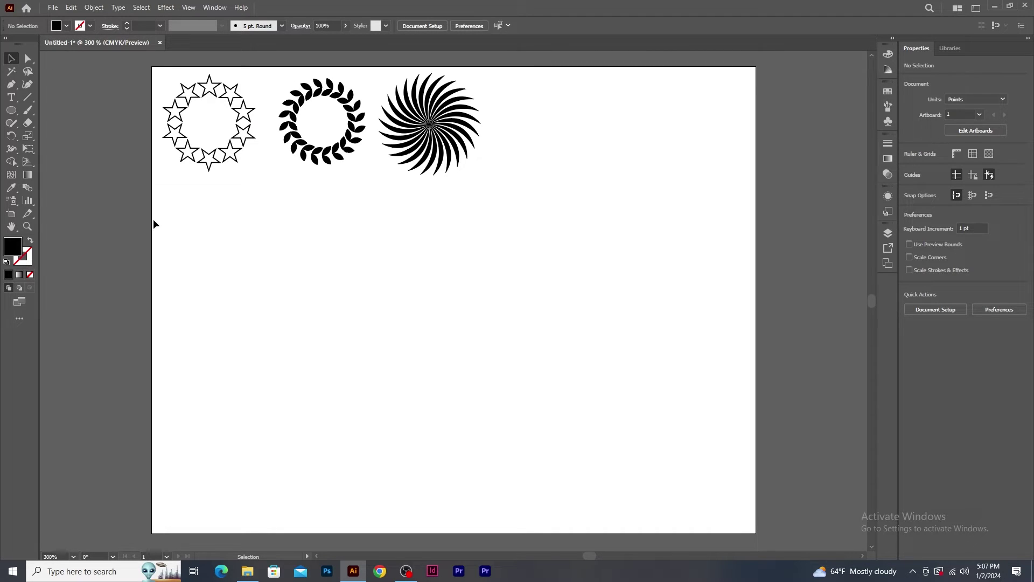
Draw a tall ellipse about 43 × 132 pt below the finished patterns and convert its top anchor point to a corner.
left_click(16, 112)
left_click_drag(388, 237, 423, 339)
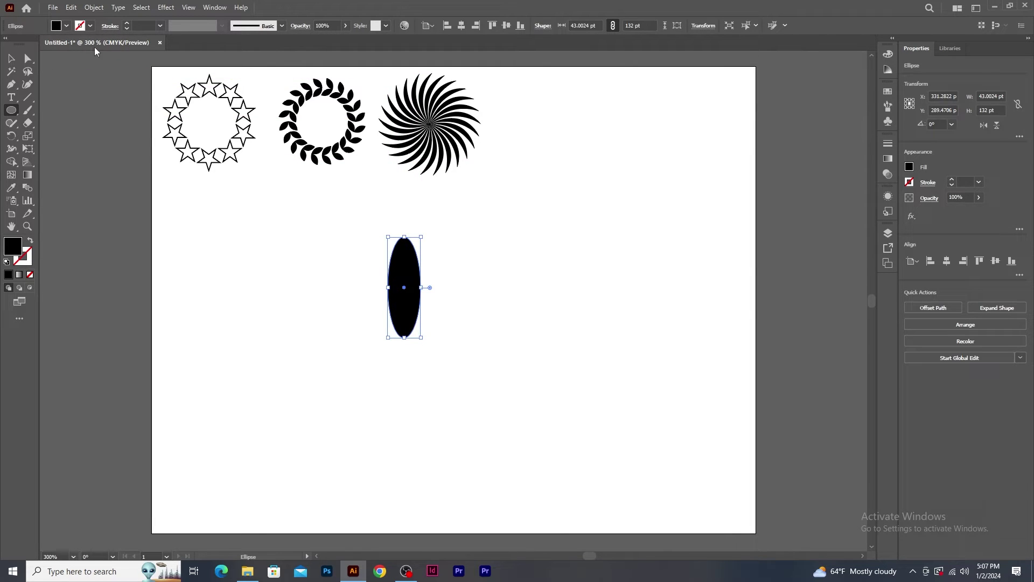
left_click(25, 62)
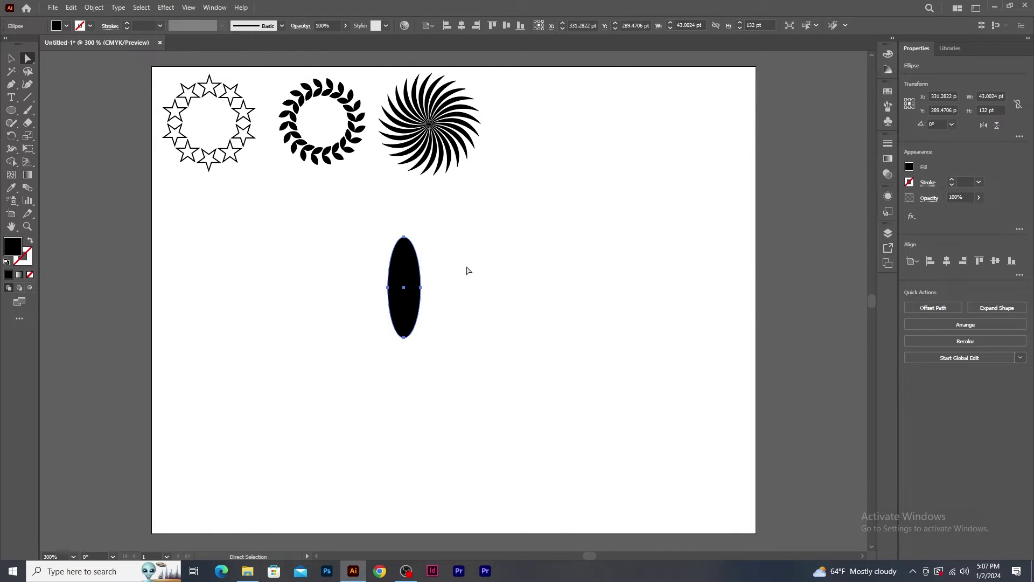
left_click_drag(389, 218, 413, 246)
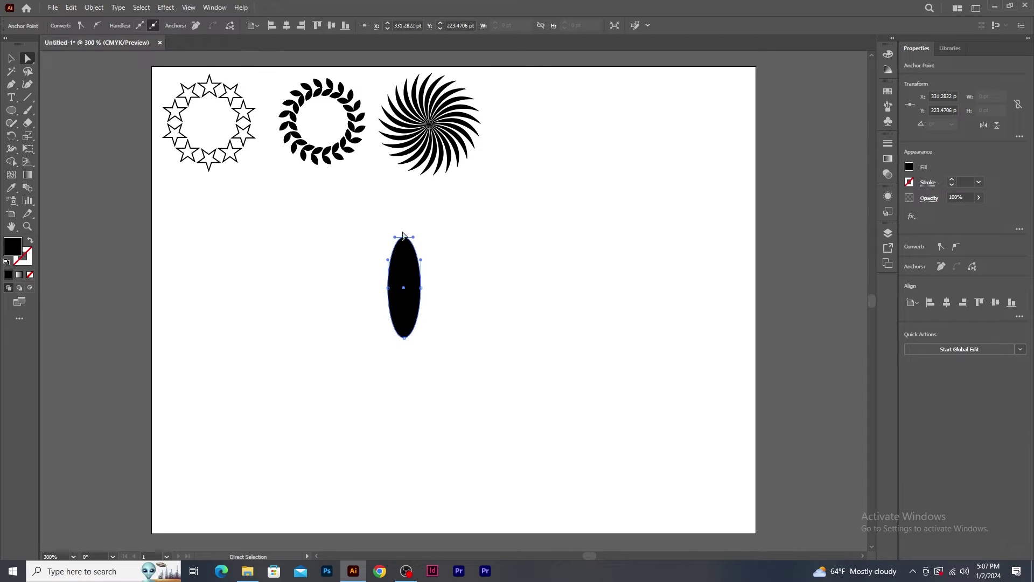
left_click(81, 25)
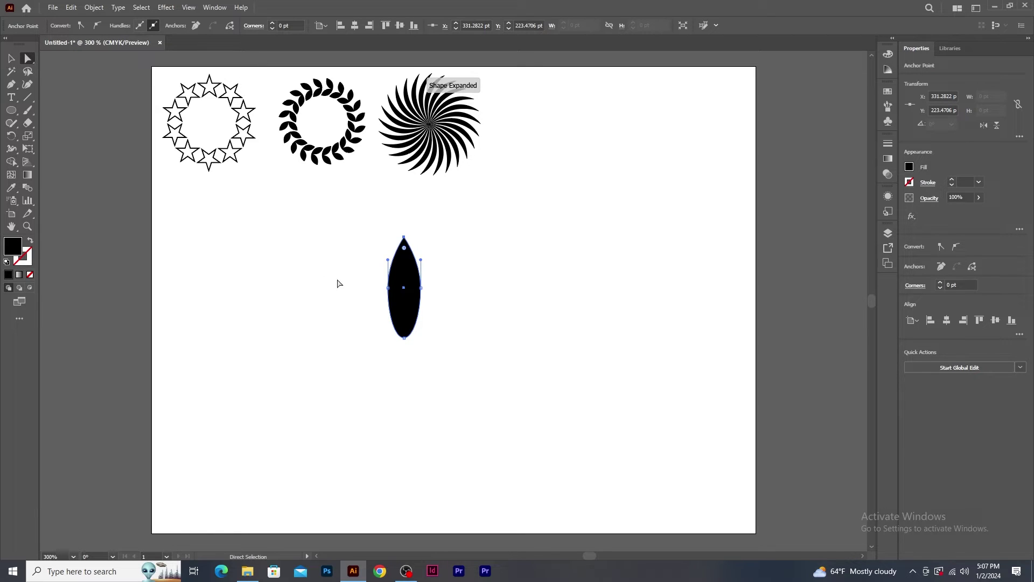
Shift the ellipse's two side anchor points downward to form a teardrop petal.
left_click_drag(359, 276, 458, 299)
key("Down")
key("Down")
key("Down")
key("Down")
key("Down")
key("Down")
key("Down")
key("Down")
key("Down")
key("Down")
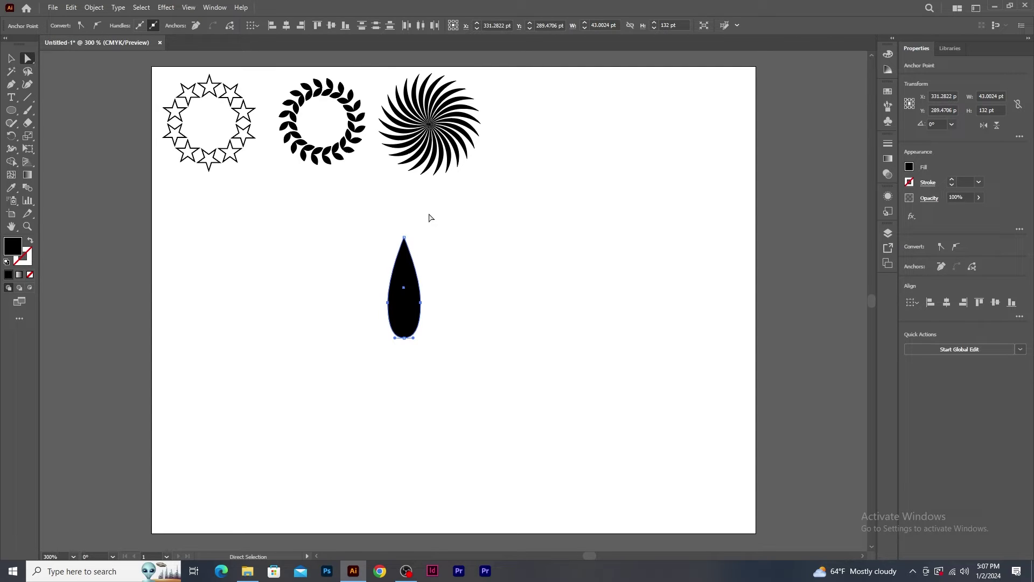
left_click(12, 58)
left_click(357, 287)
Give the teardrop petal a red fill and a 1 pt black stroke.
left_click(405, 301)
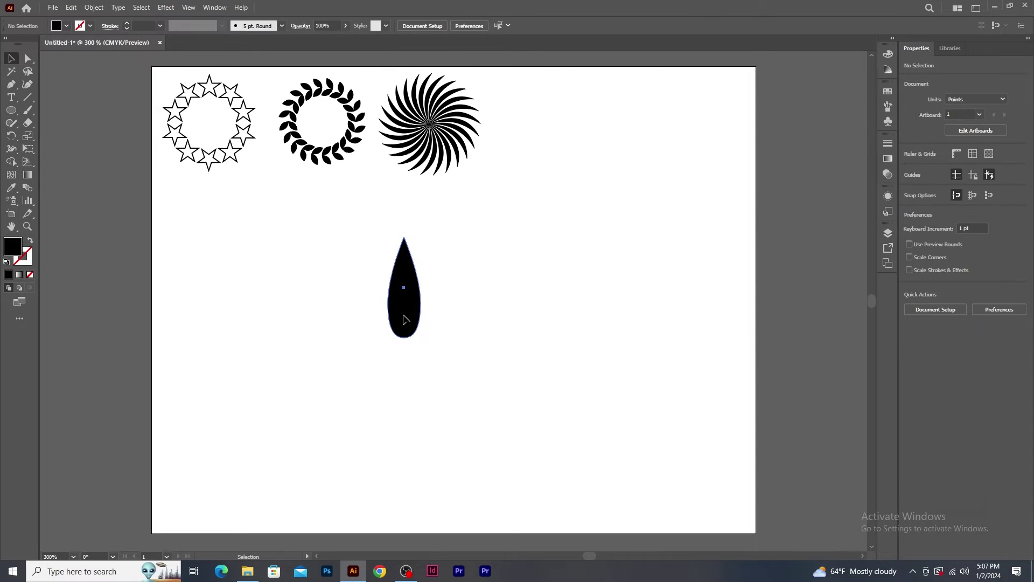
left_click(67, 24)
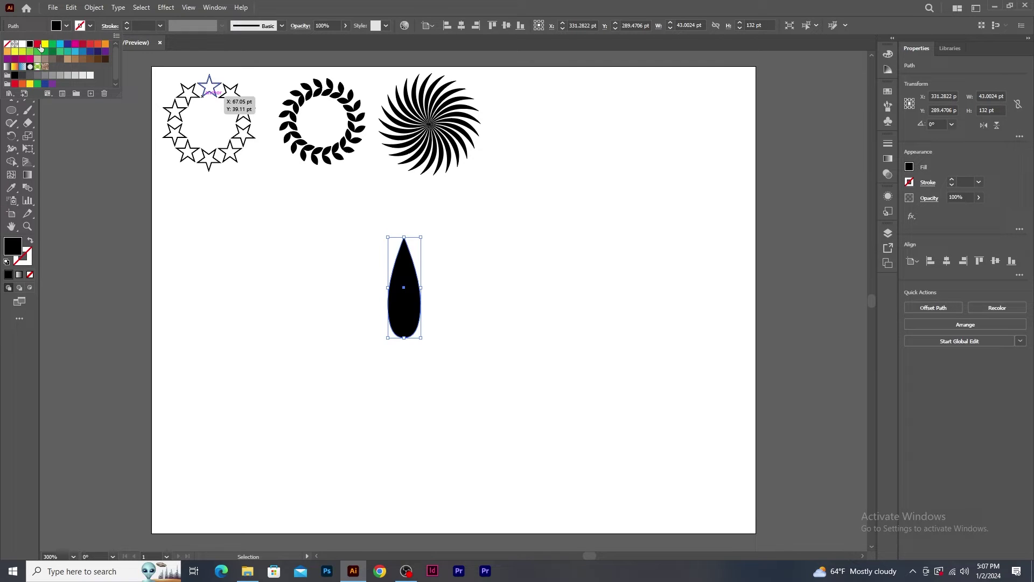
left_click(37, 43)
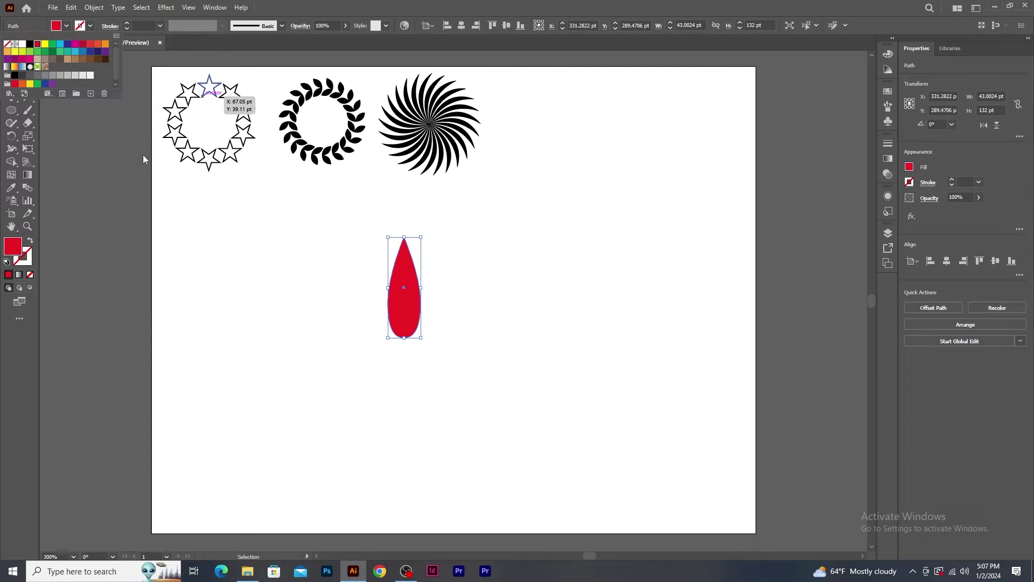
left_click(160, 25)
left_click(173, 72)
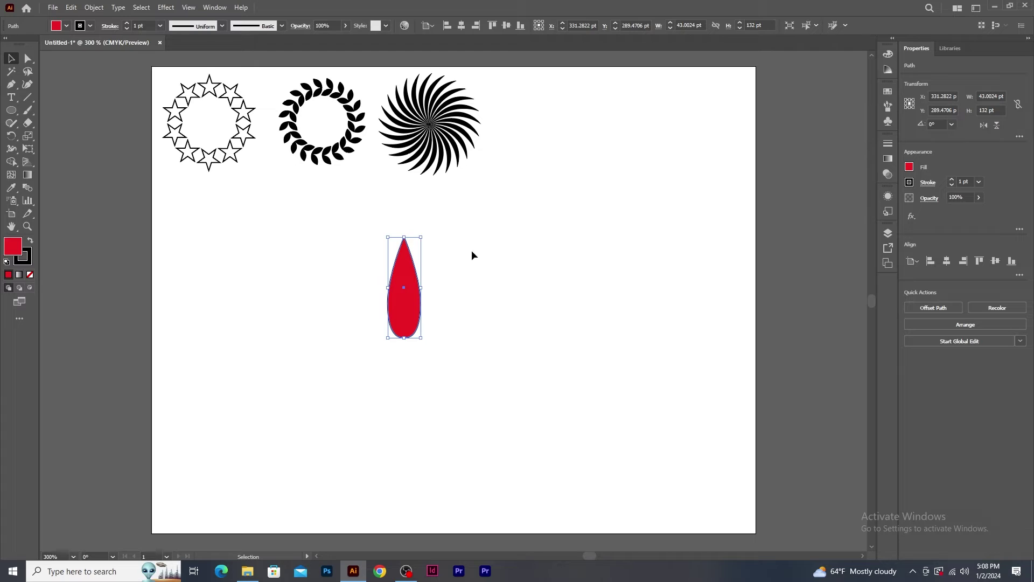
Make a copy of the red petal rotated 360/18° around its bottom anchor point.
left_click(12, 136)
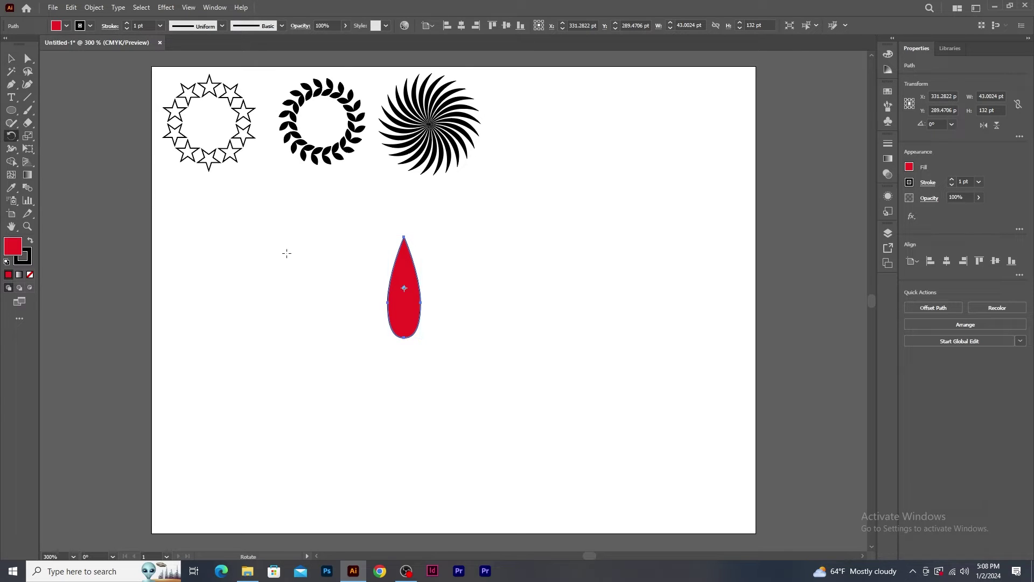
left_click(404, 336, "alt")
type("360/18")
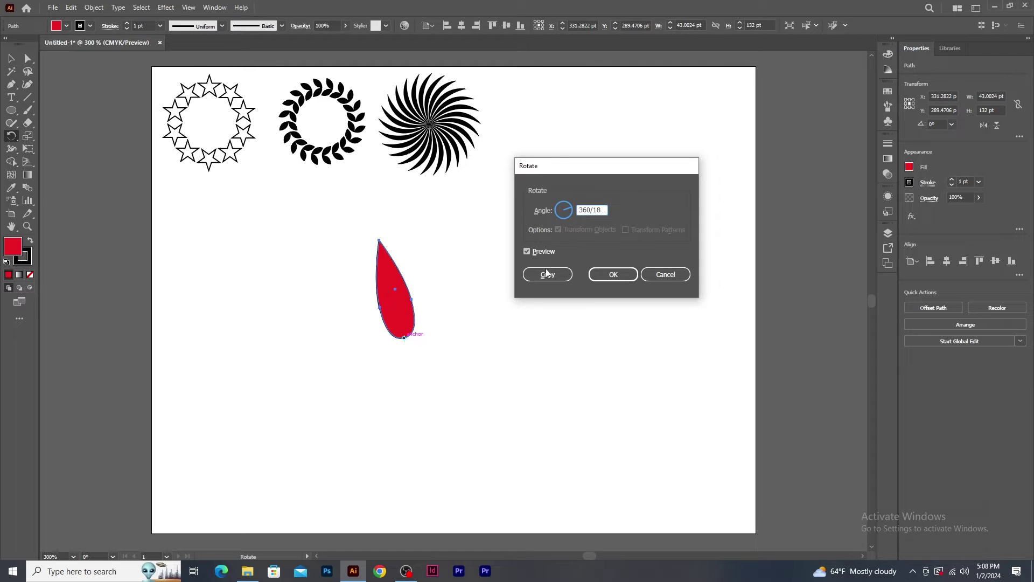
left_click(547, 274)
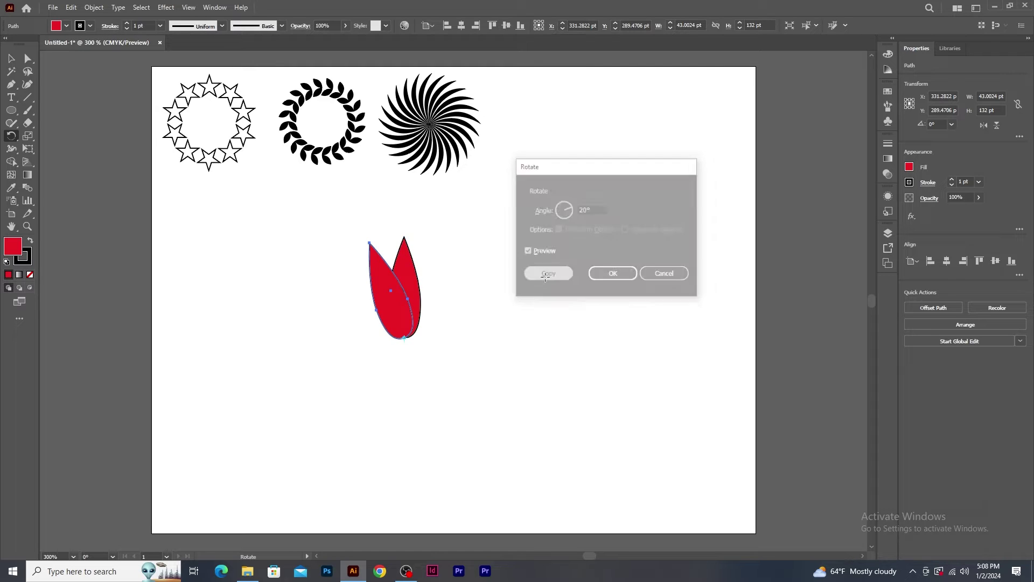
Repeat the rotated petal copy until the flower closes, undoing the surplus copy.
key("ctrl+d")
key("ctrl+d")
key("ctrl+d")
key("ctrl+d")
key("ctrl+d")
key("ctrl+d")
key("ctrl+d")
key("ctrl+d")
key("ctrl+d")
key("ctrl+d")
key("ctrl+d")
key("ctrl+d")
key("ctrl+d")
key("ctrl+d")
key("ctrl+d")
key("ctrl+d")
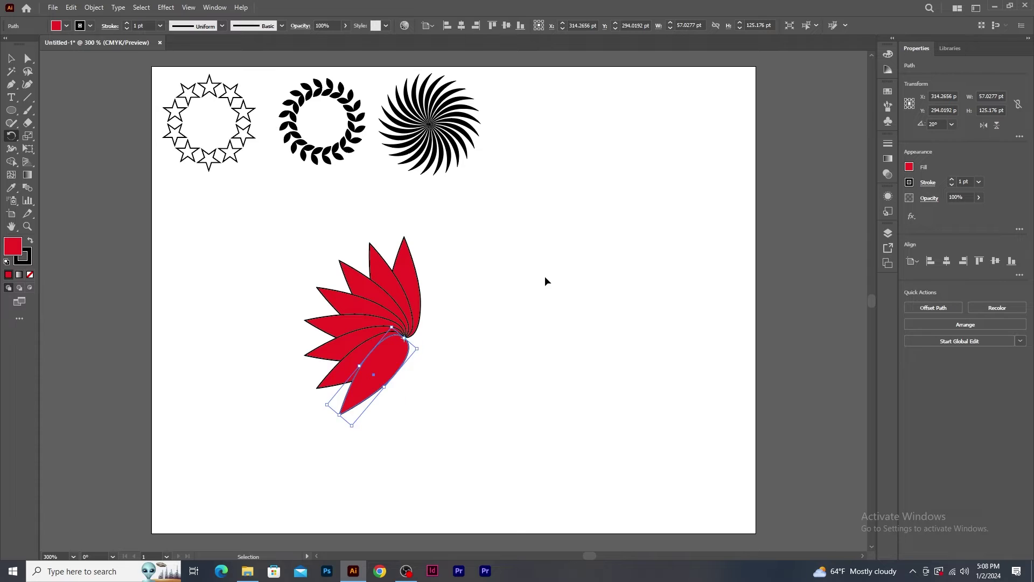
key("ctrl+z")
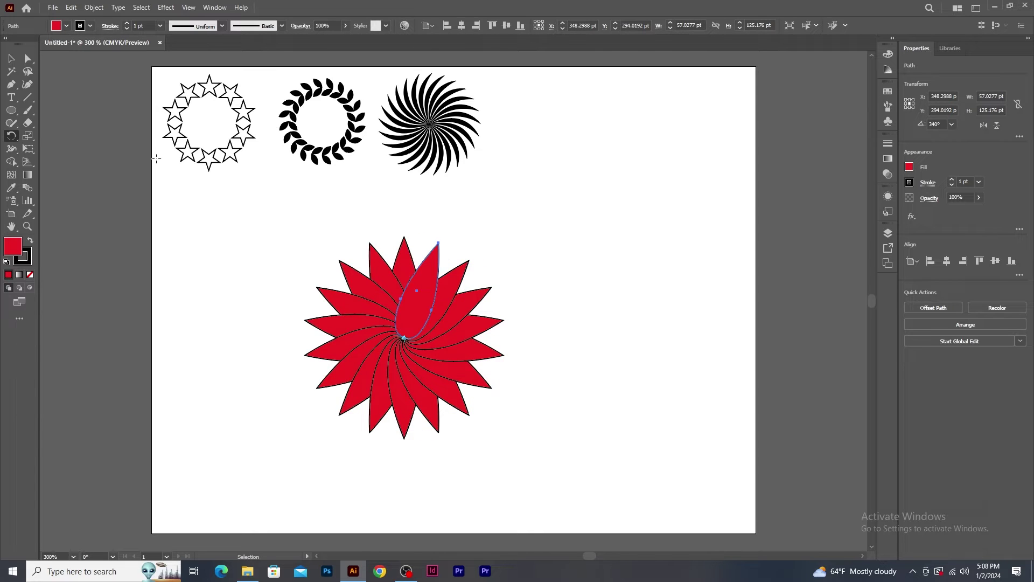
Group all the petals of the red flower and scale the group down about its centre to roughly half size.
left_click(11, 59)
left_click_drag(260, 241, 557, 454)
key("a")
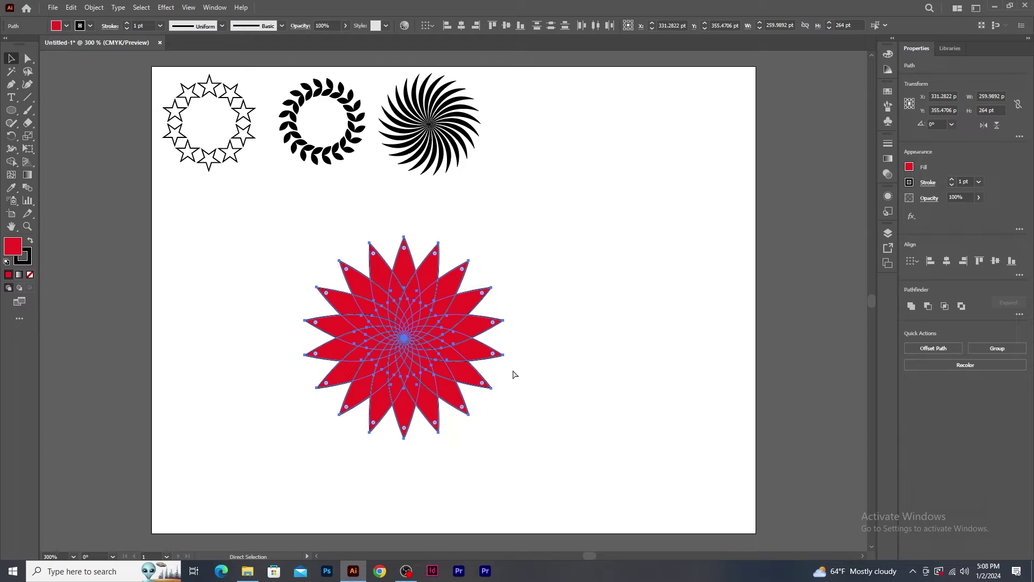
key("ctrl+g")
key("v")
left_click_drag(502, 233, 456, 285)
left_click(483, 385)
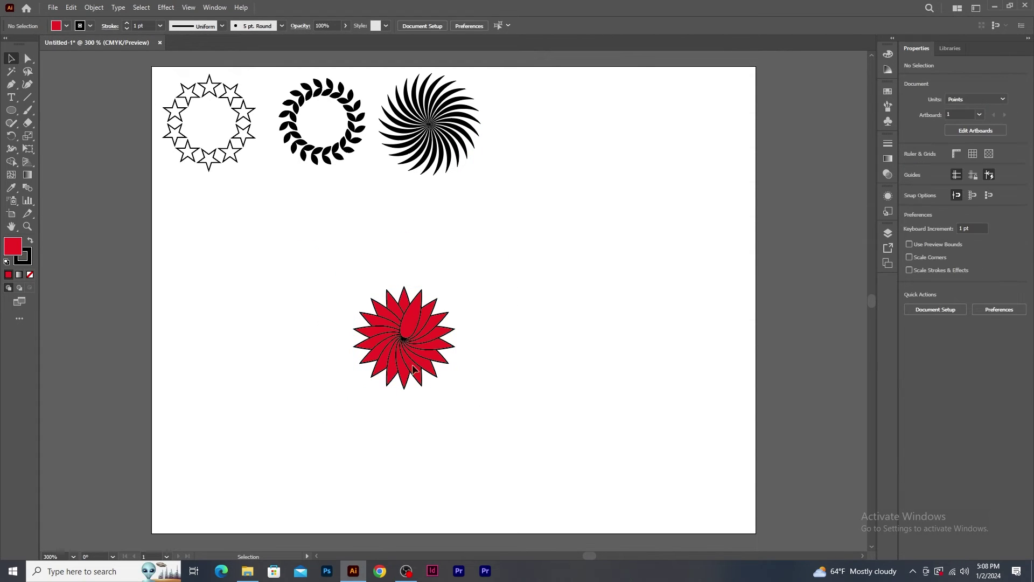
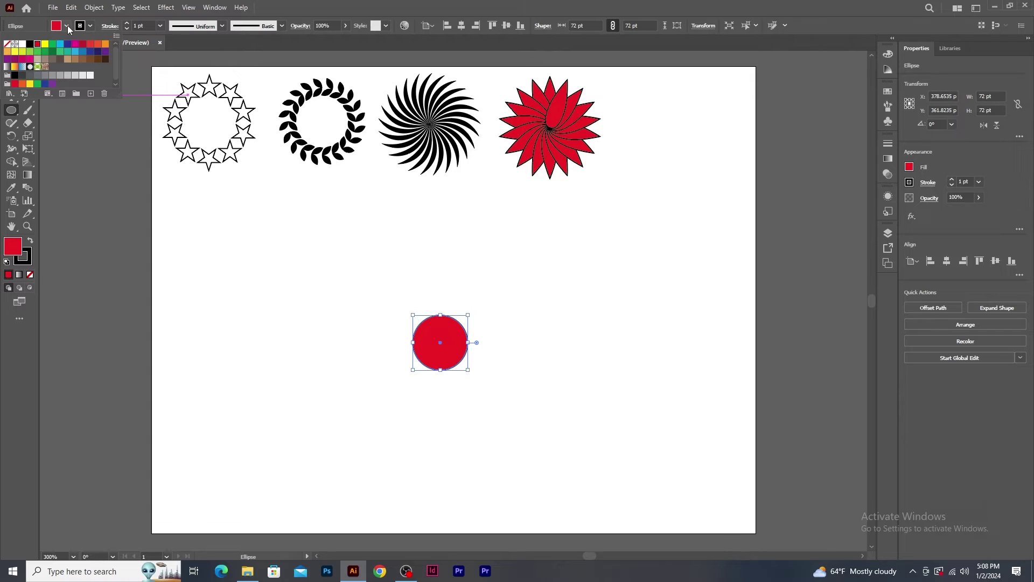
Give the 72 pt circle a black fill and no stroke.
left_click(29, 44)
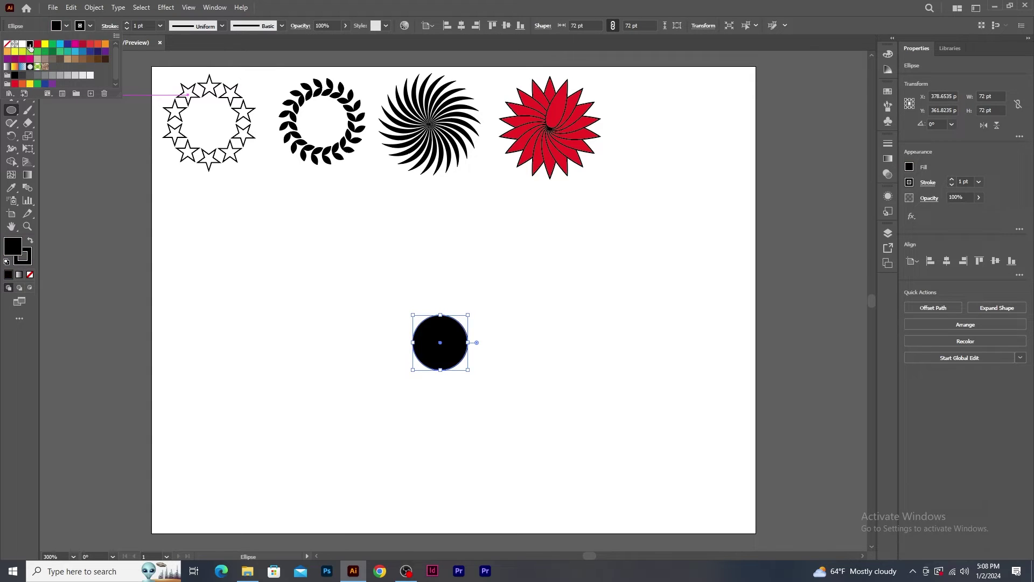
left_click(81, 26)
left_click(7, 46)
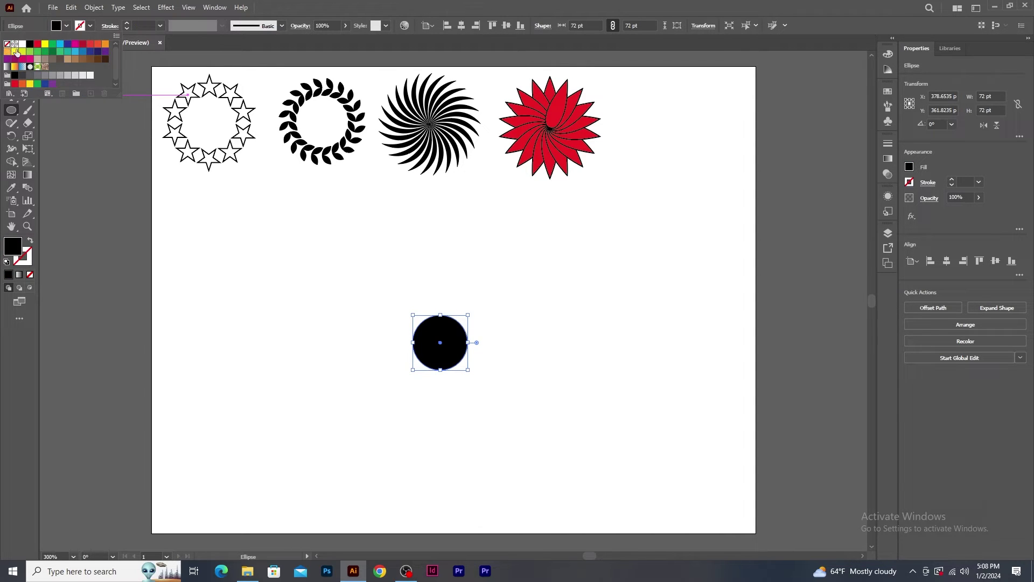
key("Escape")
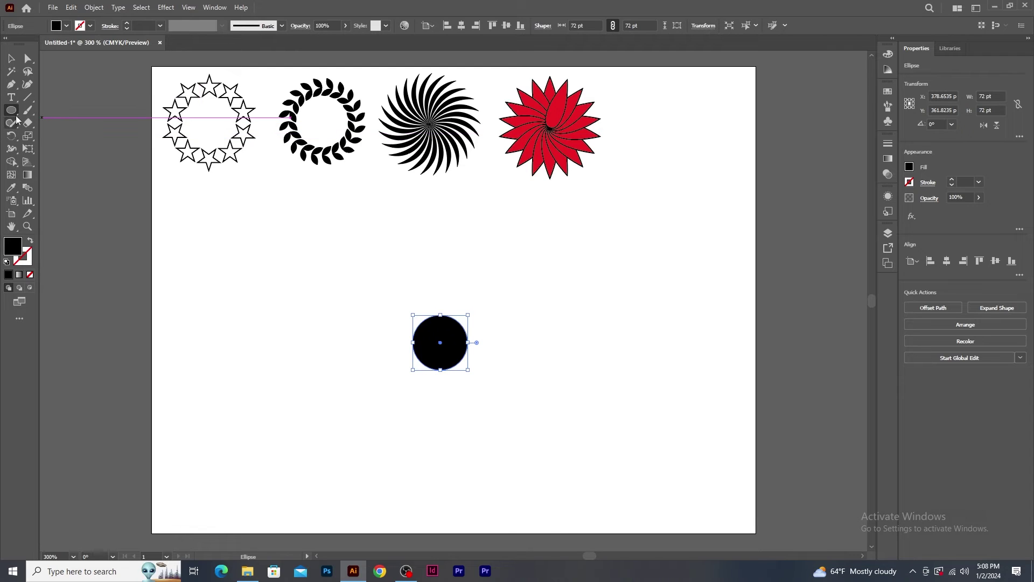
Draw a five-pointed star about 45 pt wide above the black circle, aligned with its centre.
left_click_drag(11, 110, 43, 162)
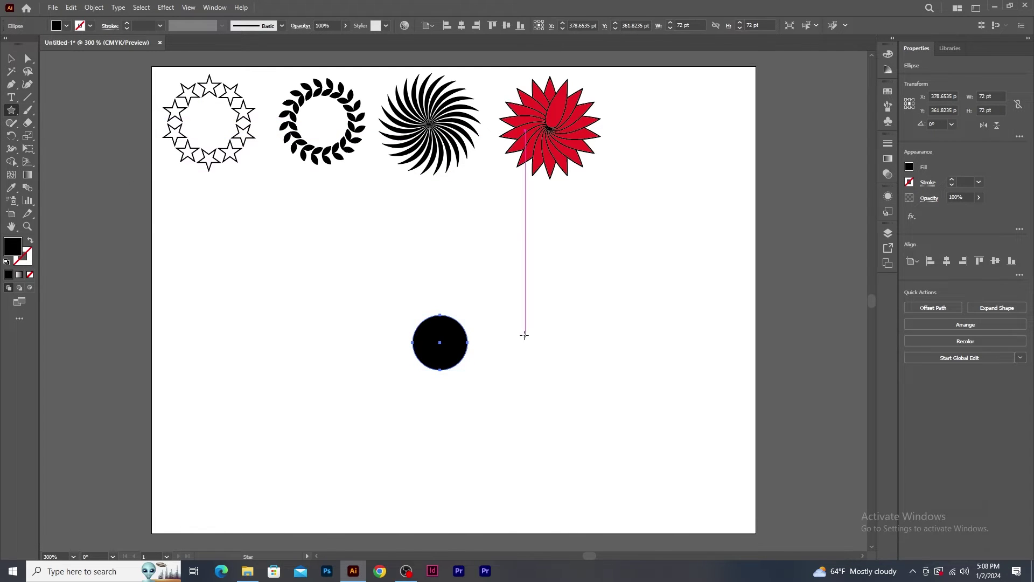
left_click_drag(440, 268, 454, 283)
left_click(13, 59)
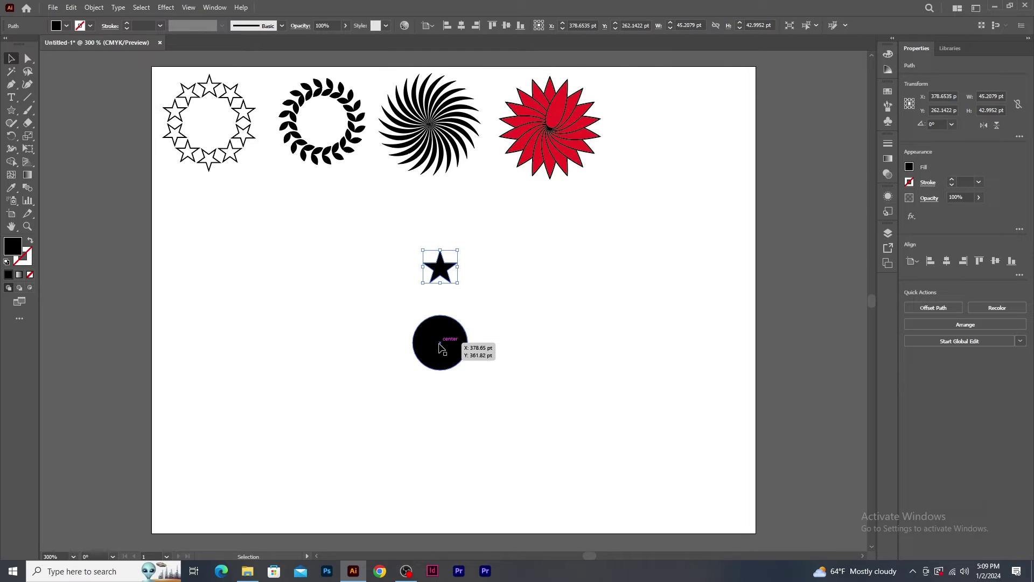
Show the rulers and place a horizontal guide between the star and circle and a vertical guide through their centres.
key("ctrl+r")
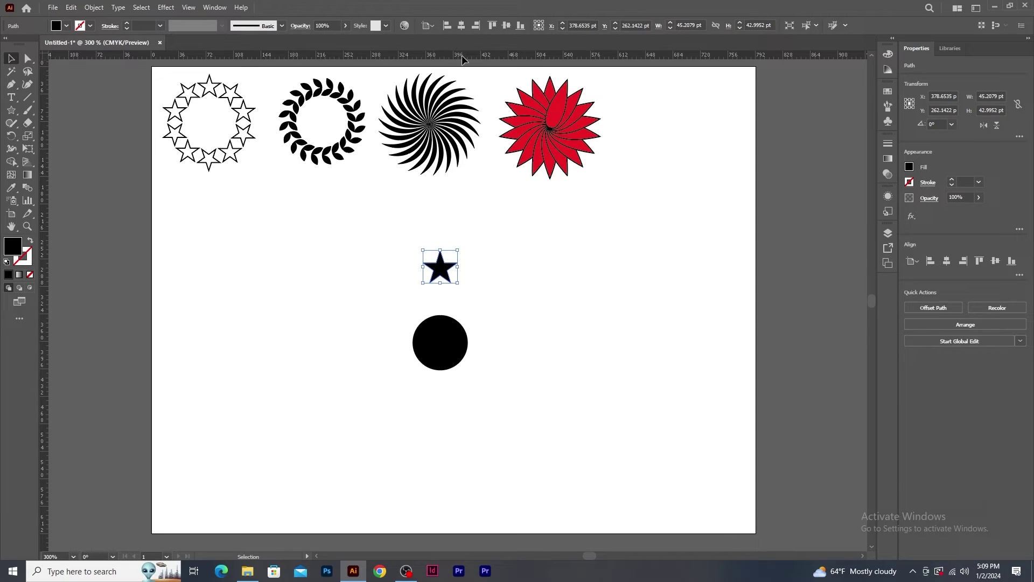
left_click_drag(462, 55, 451, 300)
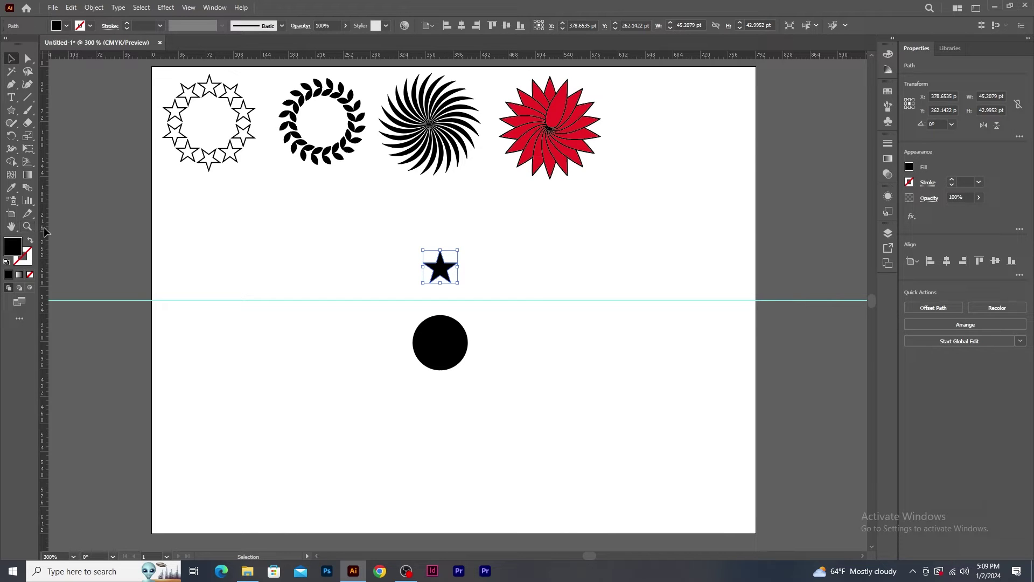
left_click_drag(44, 231, 441, 228)
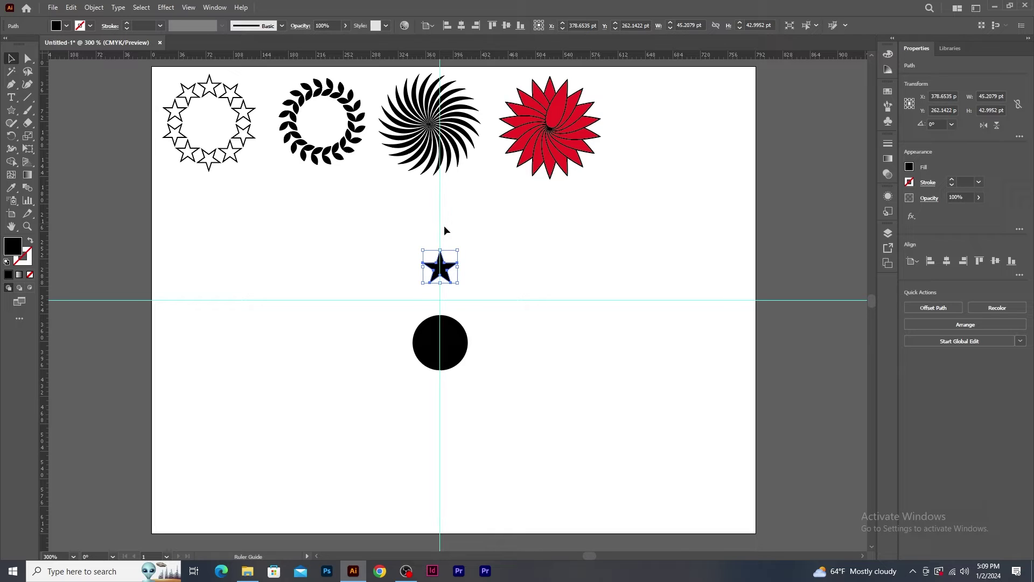
Move the star aside and centre the black circle on the intersection of the two guides.
left_click_drag(456, 266, 567, 237)
left_click_drag(453, 355, 451, 315)
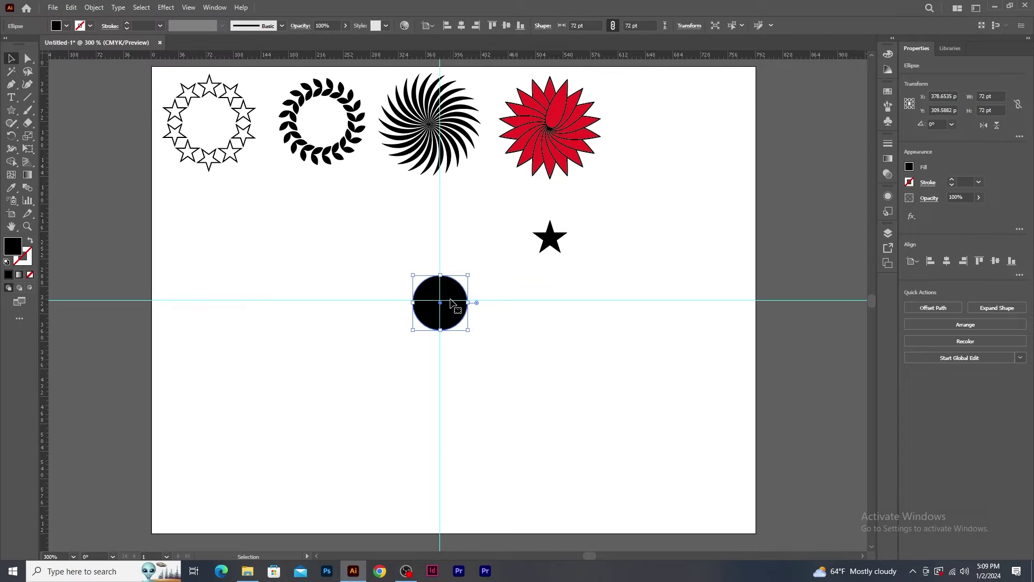
key("ctrl+plus")
key("ctrl+plus")
key("ctrl+plus")
key("ctrl+plus")
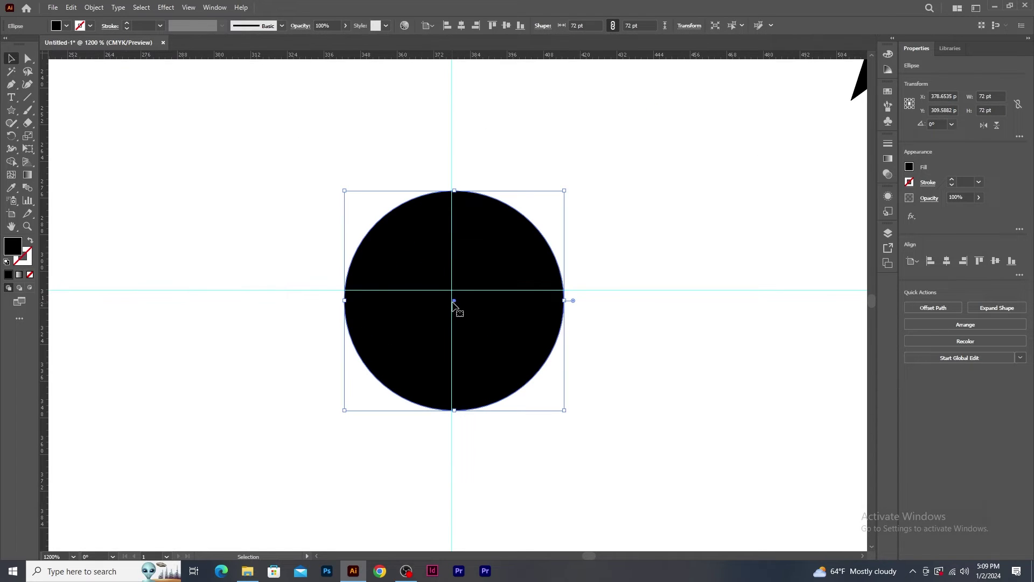
left_click_drag(454, 304, 454, 291)
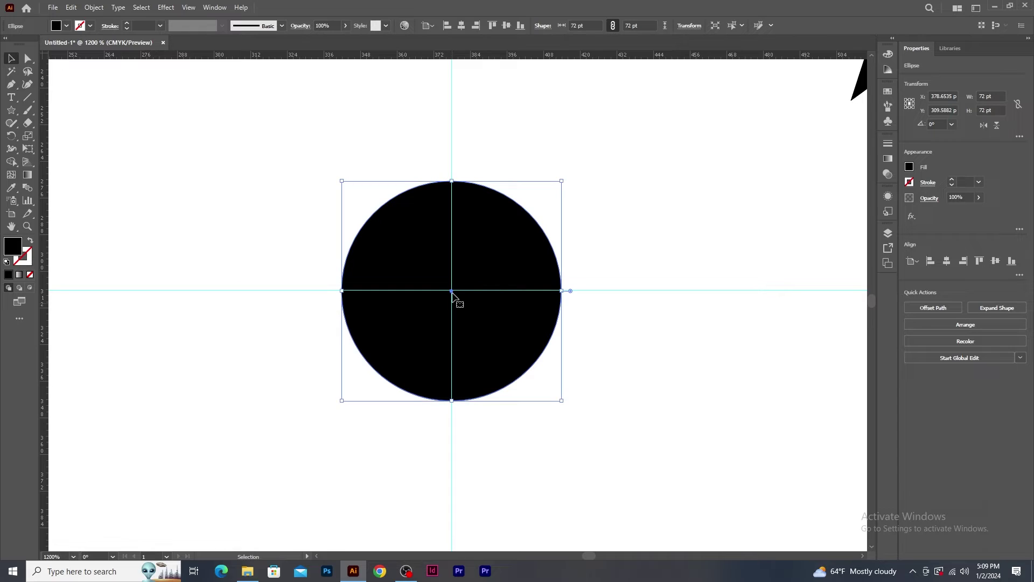
key("a")
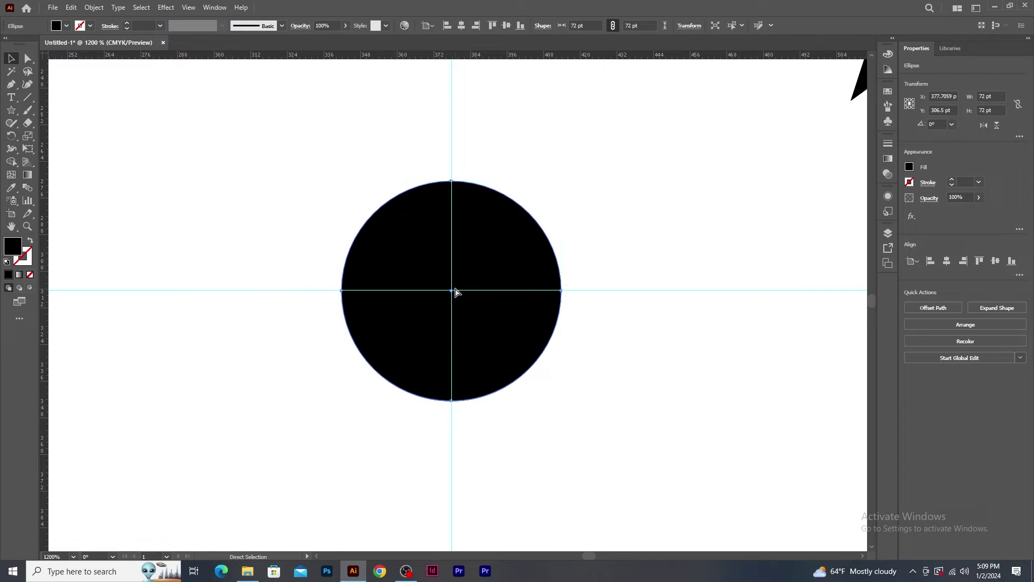
Place the star on the vertical guide above the circle and scale it down to about 18 pt wide.
key("ctrl+minus")
key("v")
left_click_drag(734, 154, 439, 154)
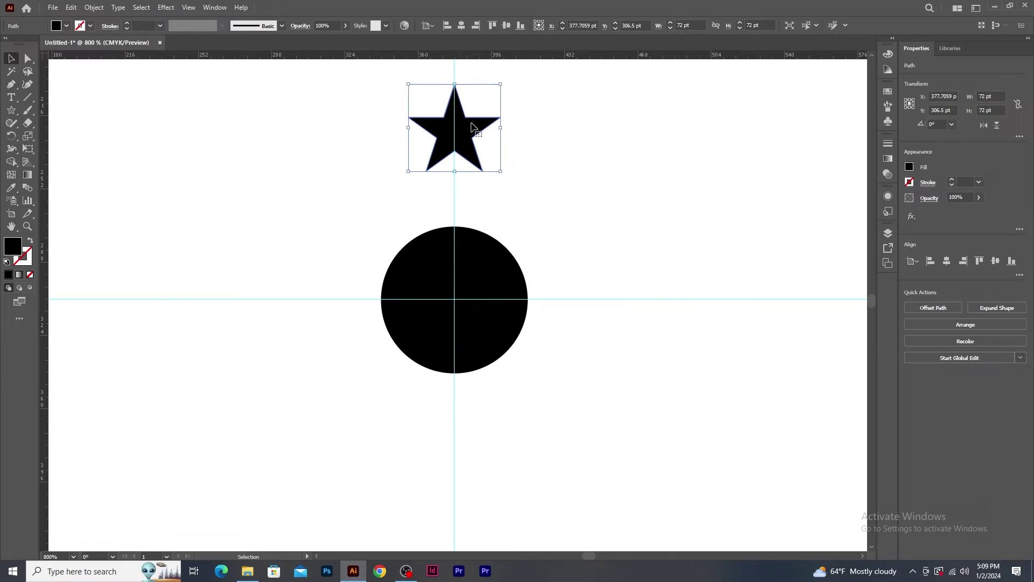
left_click_drag(501, 85, 486, 111)
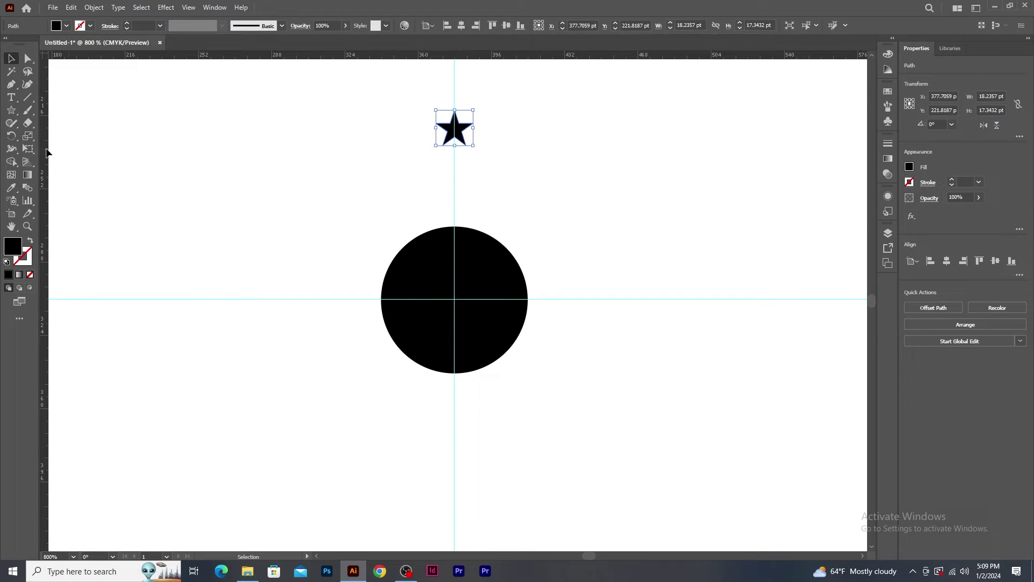
Make a copy of the star rotated 360/20° around the circle's centre.
left_click(17, 138)
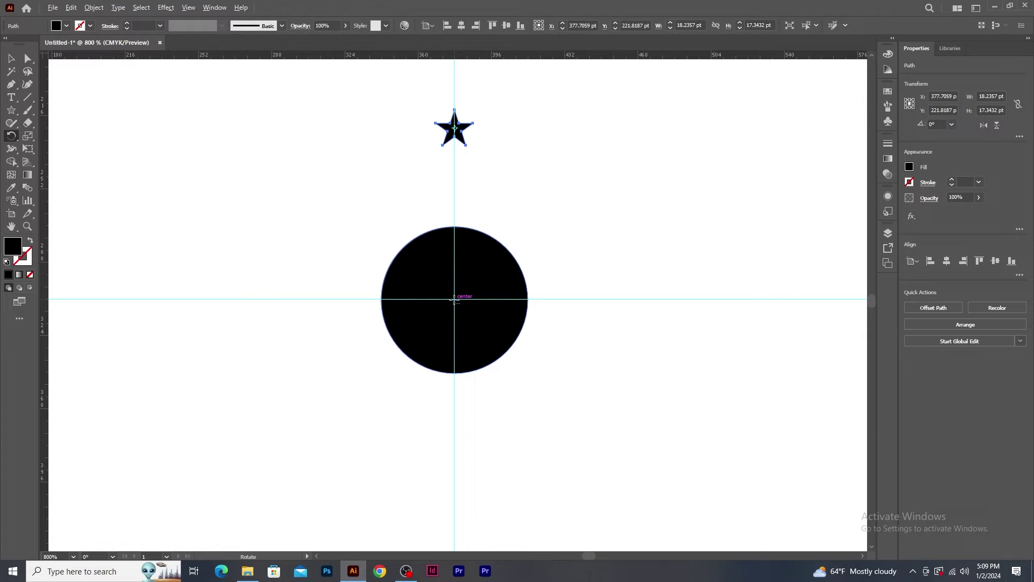
left_click(454, 300, "alt")
type("3")
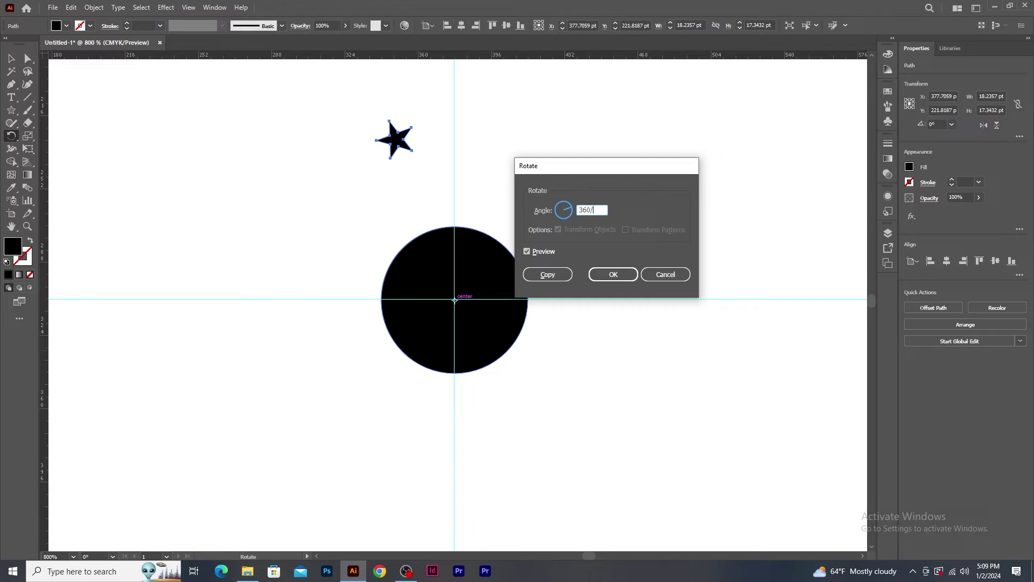
type("60/20")
left_click(530, 274)
Repeat the rotated star copy until the ring of 20 stars around the circle is complete.
key("ctrl+d")
key("ctrl+d")
key("ctrl+d")
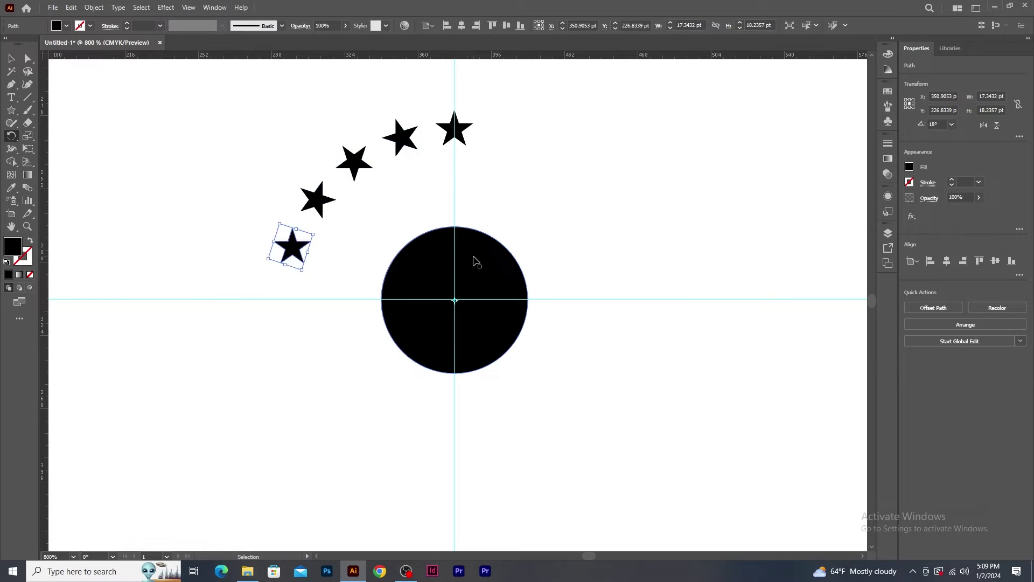
key("ctrl+d")
key("ctrl+d")
key("ctrl+d")
key("ctrl+d")
key("ctrl+d")
key("ctrl+d")
key("ctrl+d")
key("ctrl+d")
key("ctrl+d")
key("ctrl+d")
key("ctrl+d")
key("ctrl+d")
key("ctrl+d")
key("ctrl+d")
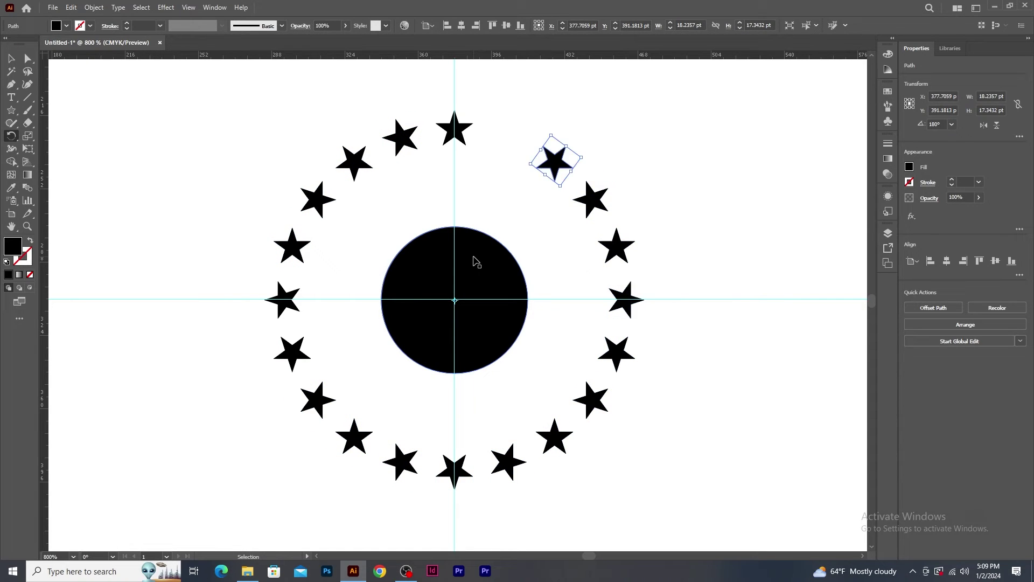
key("ctrl+d")
left_click(11, 58)
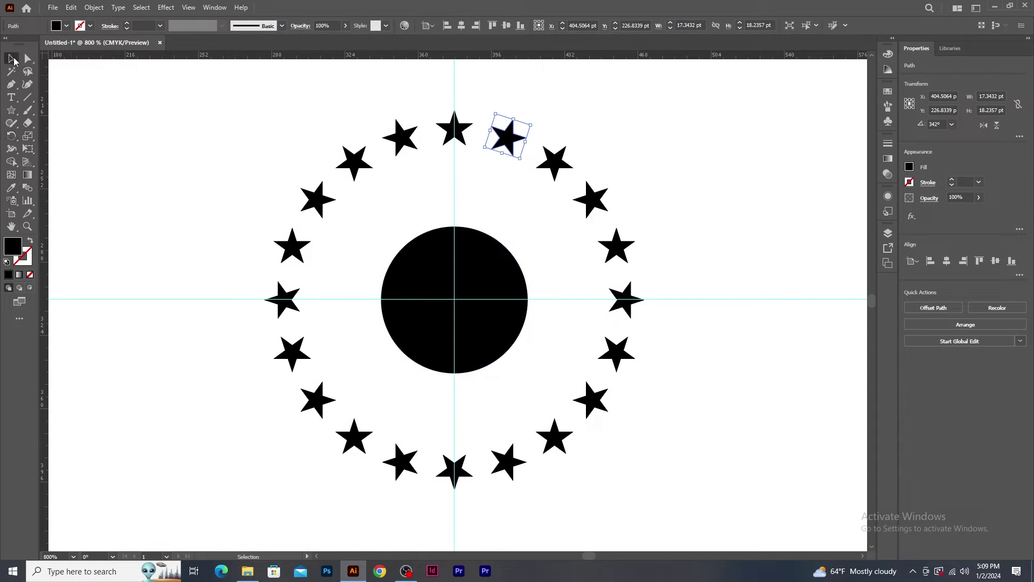
Group the star ring with its circle, shrink the group and place it beside the red flower in the pattern row.
key("ctrl+minus")
key("ctrl+minus")
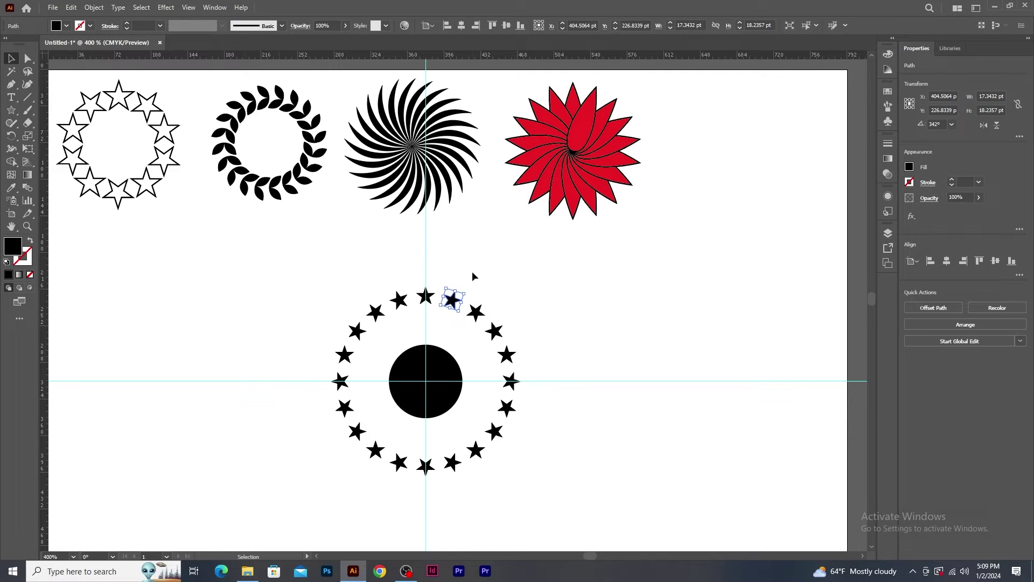
left_click(614, 314)
left_click_drag(328, 298, 526, 477)
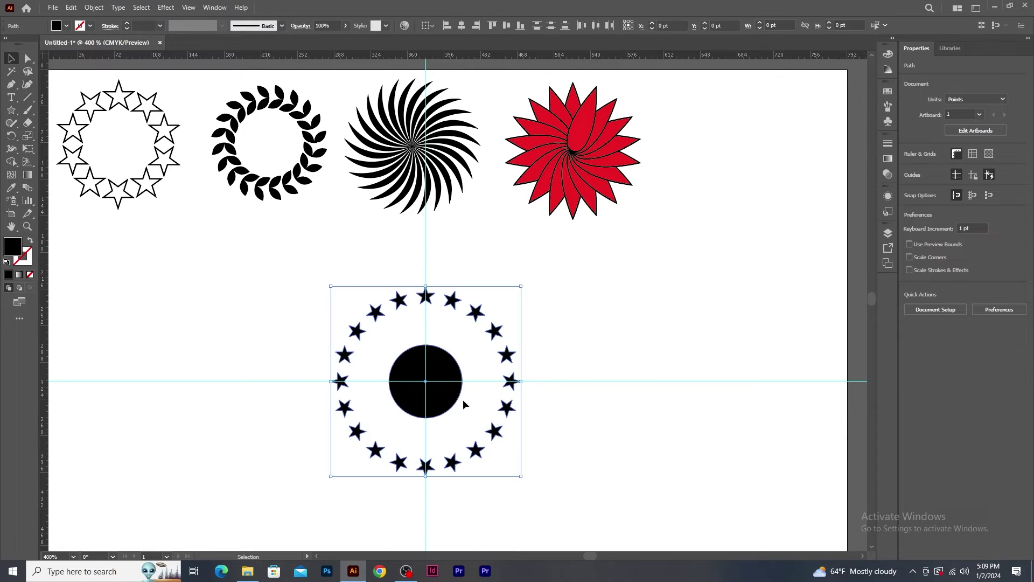
left_click_drag(451, 374, 760, 194)
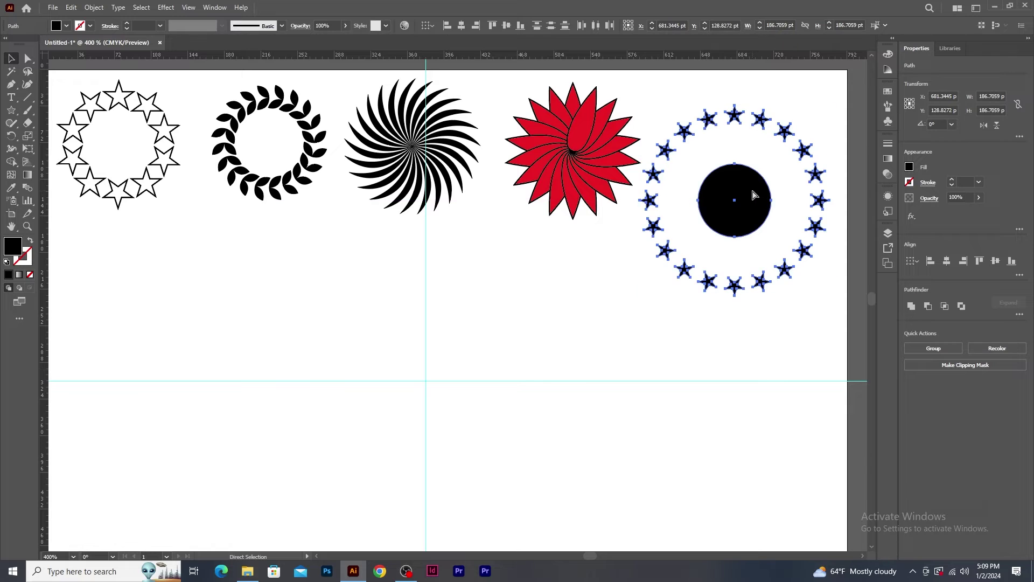
key("ctrl+g")
left_click_drag(821, 107, 776, 159)
left_click_drag(708, 228, 754, 151)
left_click(644, 326)
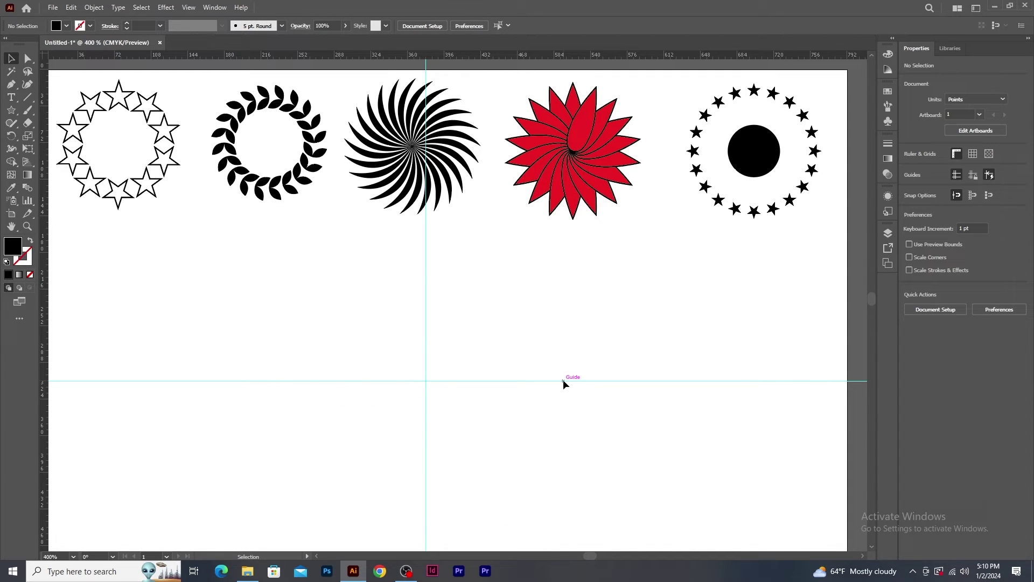
Hide the guides and draw a light blue circle about 197 pt wide in the empty area below the pattern row.
key("ctrl+semicolon")
left_click_drag(532, 438, 524, 319)
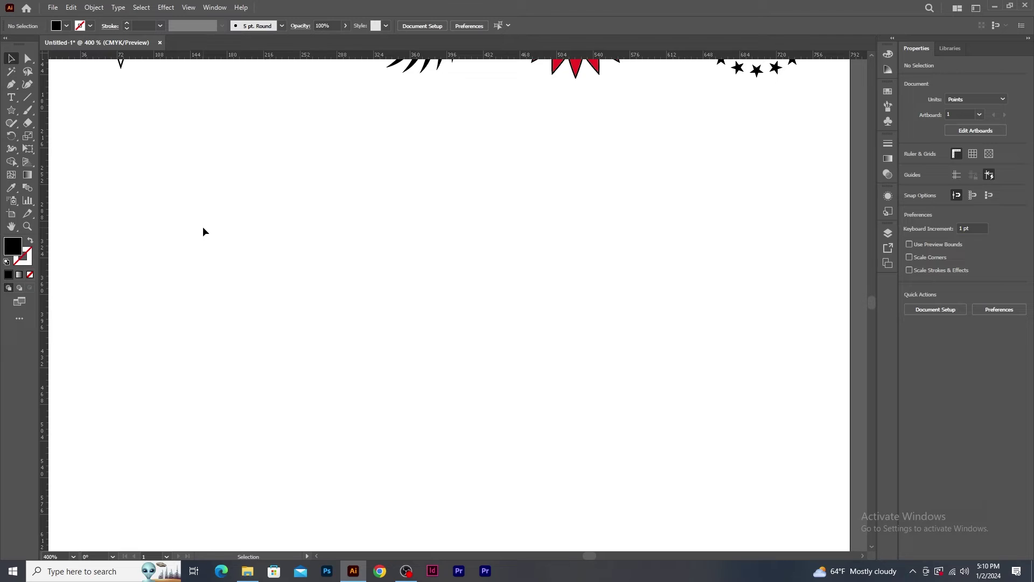
right_click(11, 110)
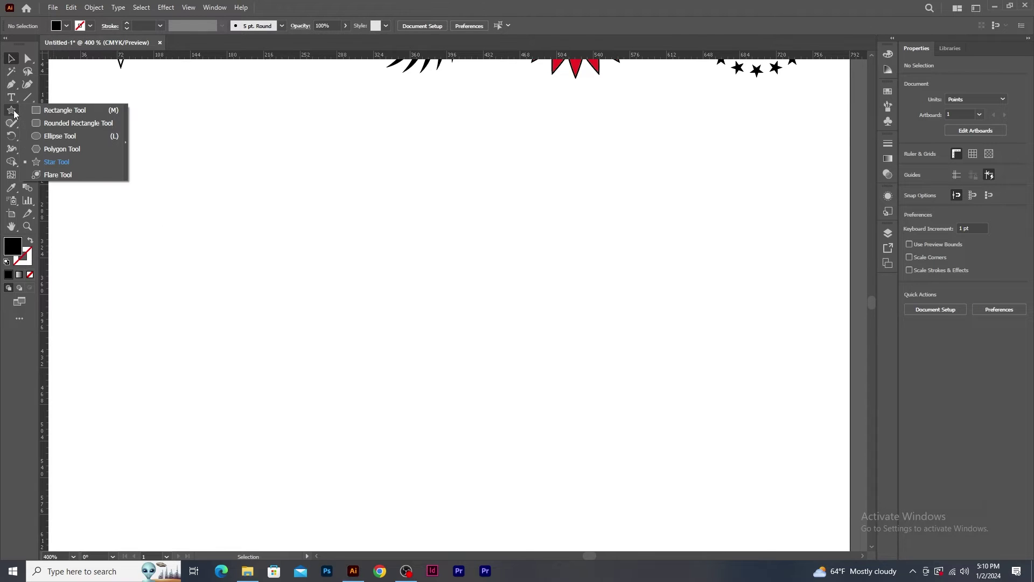
left_click(60, 136)
left_click_drag(442, 285, 506, 386)
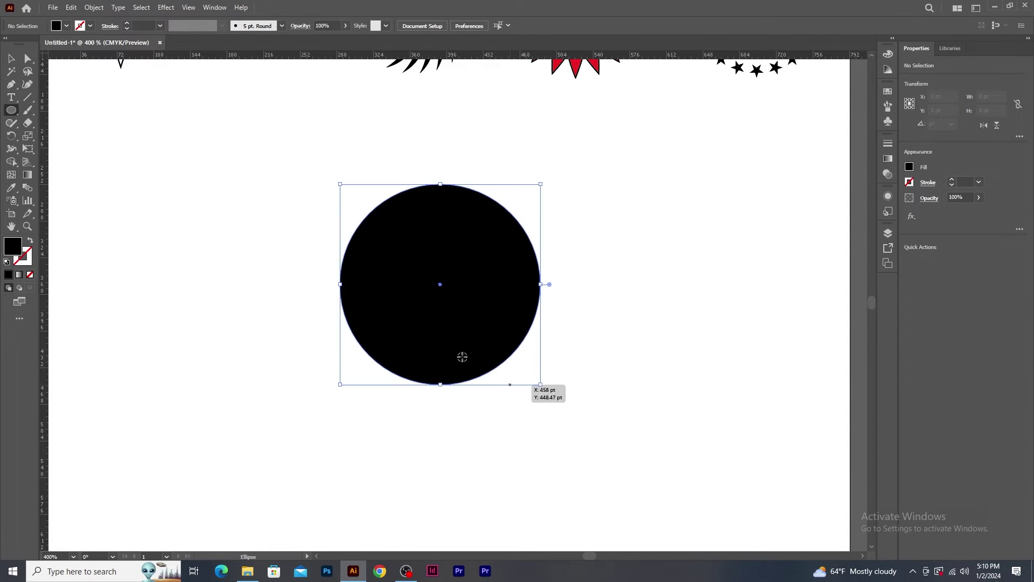
left_click(65, 26)
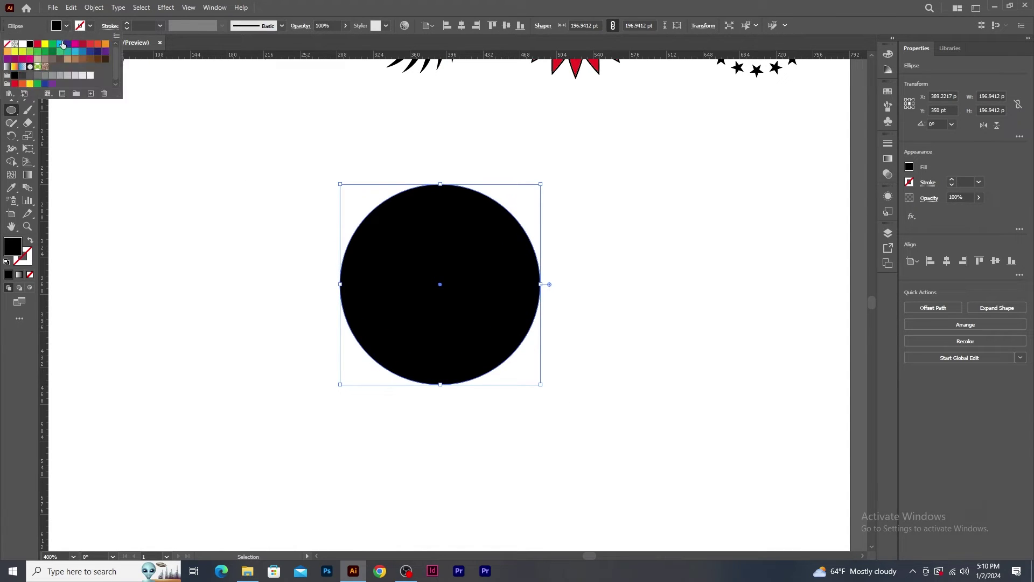
left_click(61, 44)
left_click(392, 4)
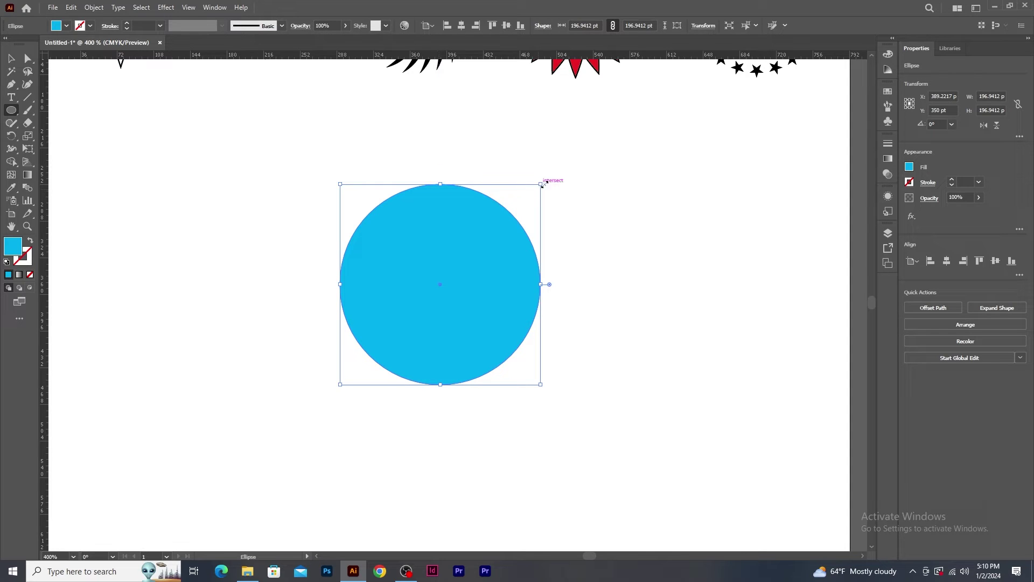
Make a smaller concentric copy of the blue circle about 181 pt wide and fill it white.
left_click_drag(541, 185, 533, 193)
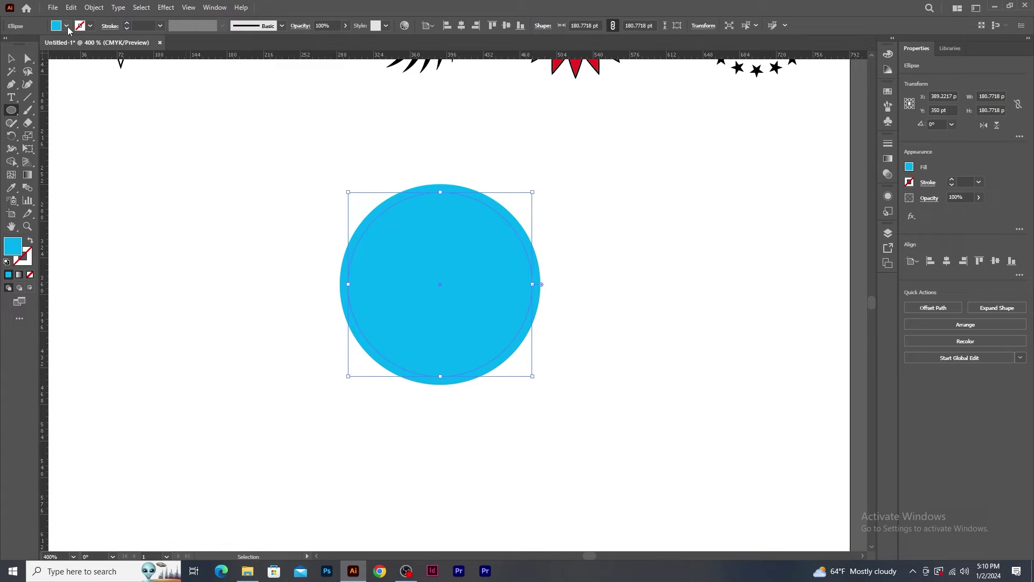
left_click(66, 25)
left_click(20, 47)
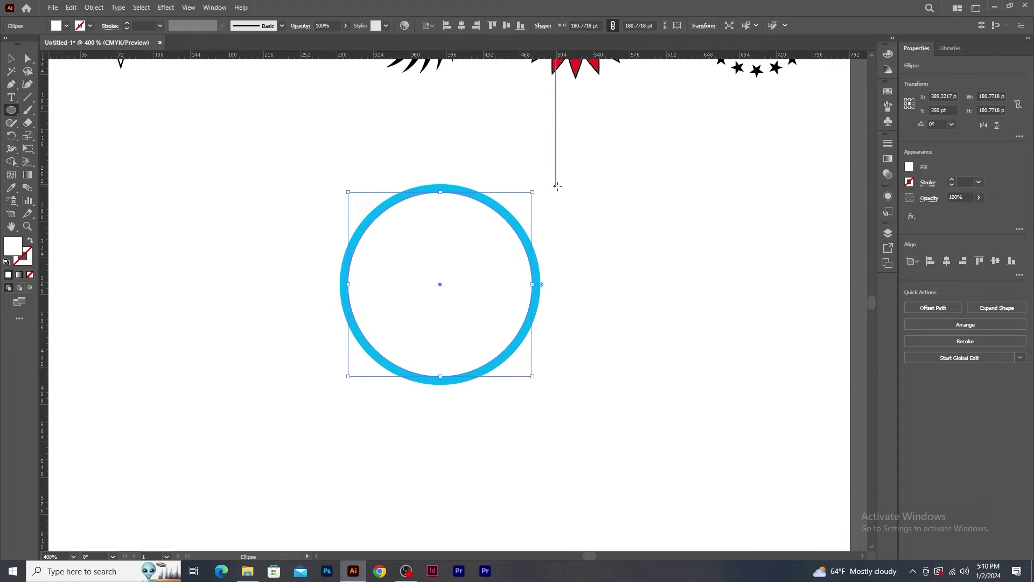
Make a concentric copy of the white circle about 176 pt wide and fill it orange-red.
key("c")
key("v")
key("a")
key("v")
left_click_drag(533, 192, 530, 194)
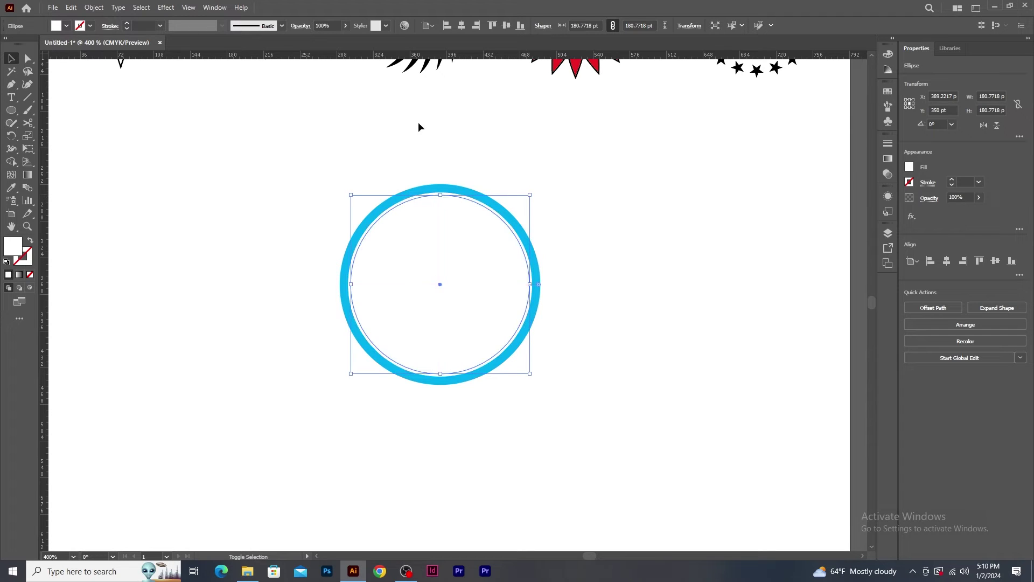
left_click(66, 26)
left_click(100, 48)
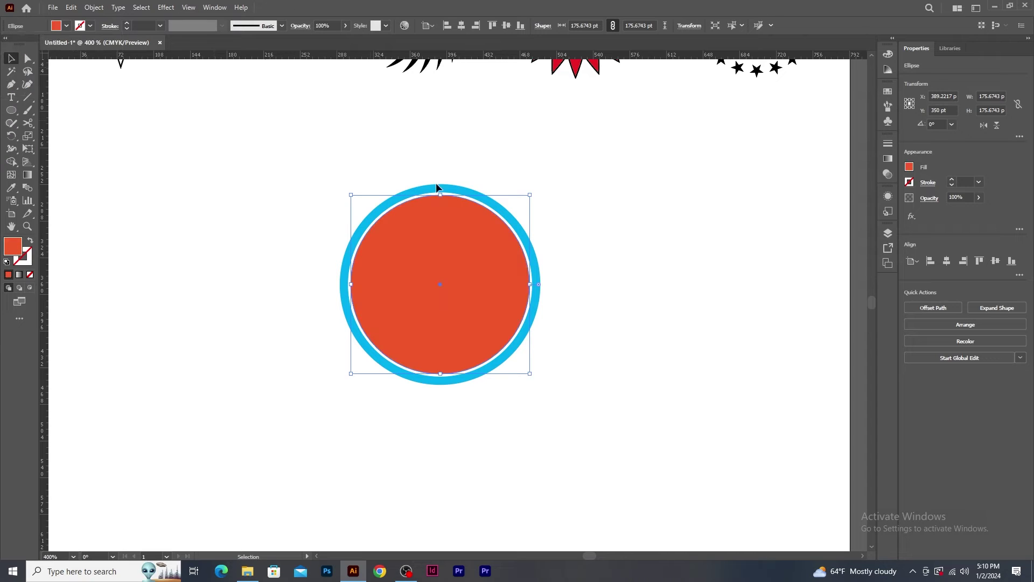
Group the blue, white and orange-red circles and centre the group on the intersection of the guides.
left_click_drag(311, 171, 577, 402)
key("v")
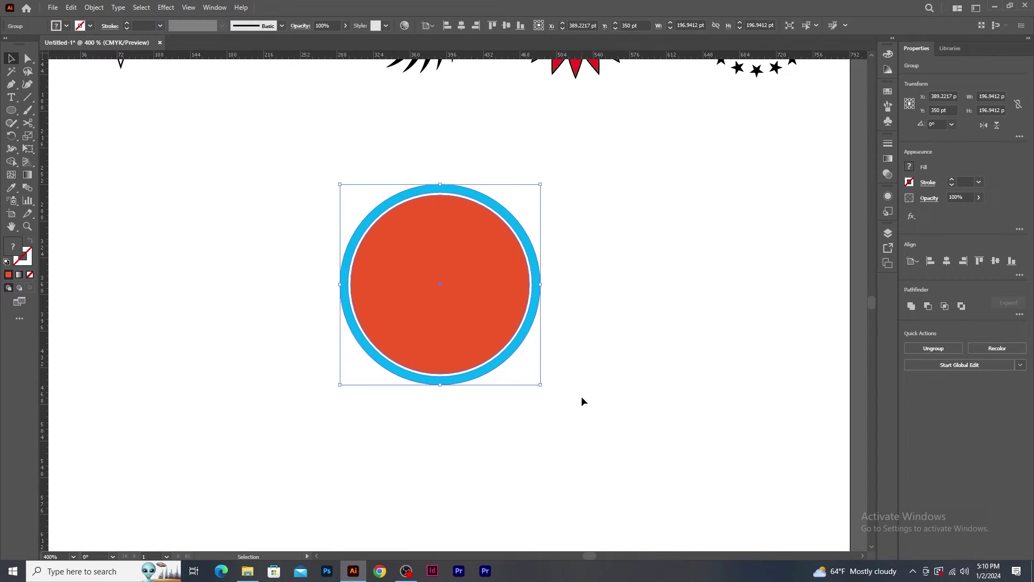
left_click(615, 380)
key("ctrl+plus")
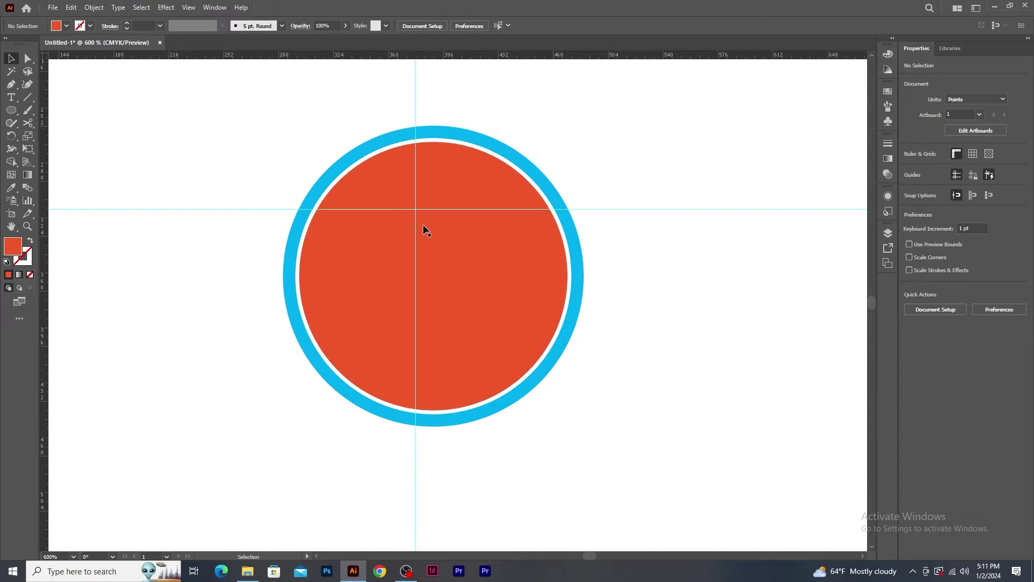
left_click_drag(467, 305, 415, 212)
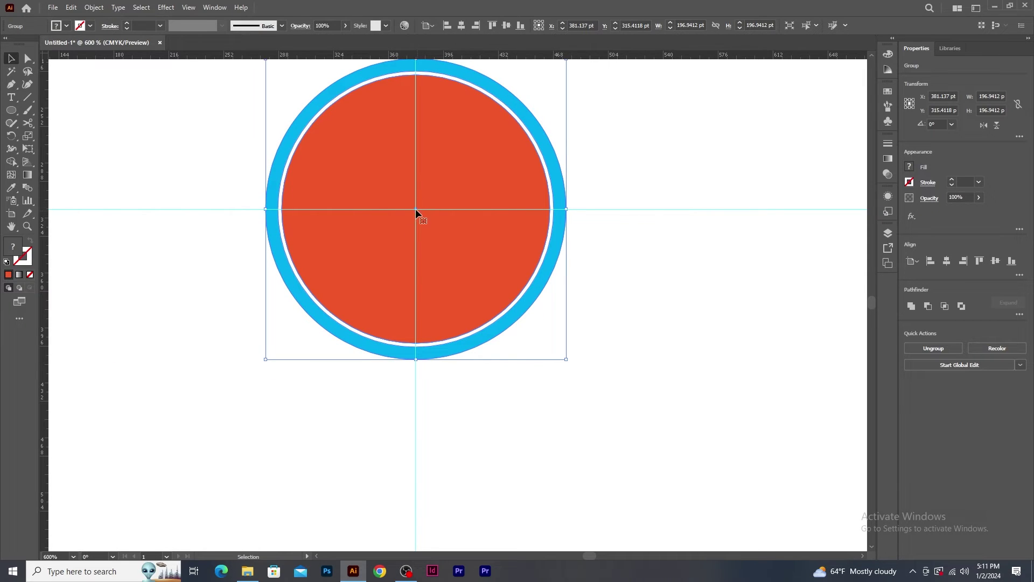
scroll(473, 226, "up", 3)
scroll(474, 226, "left", 2)
Draw a circle about 9 pt wide on the vertical guide just inside the orange-red circle's upper edge and fill it white.
left_click(10, 110)
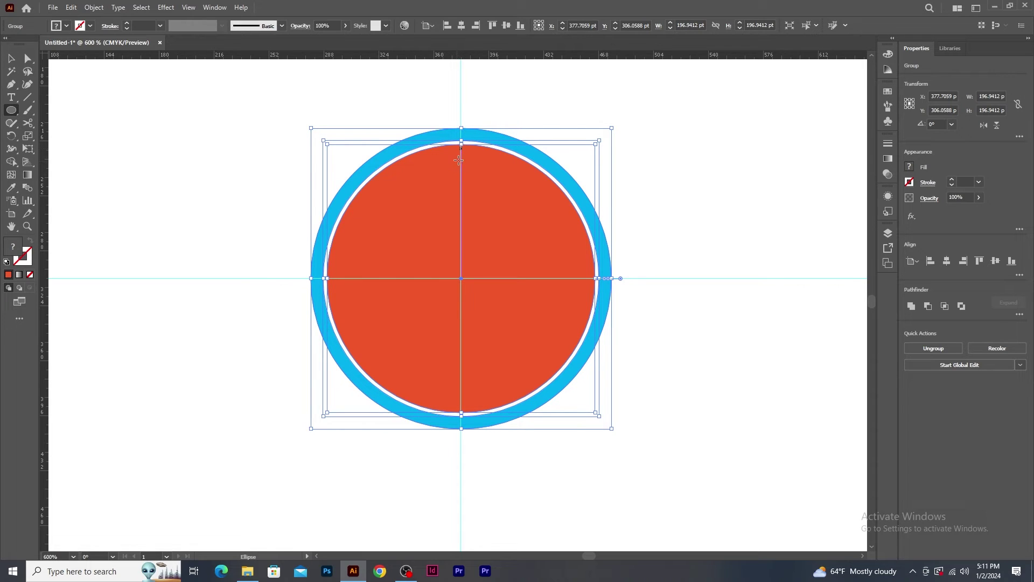
left_click_drag(461, 158, 468, 166)
left_click(66, 25)
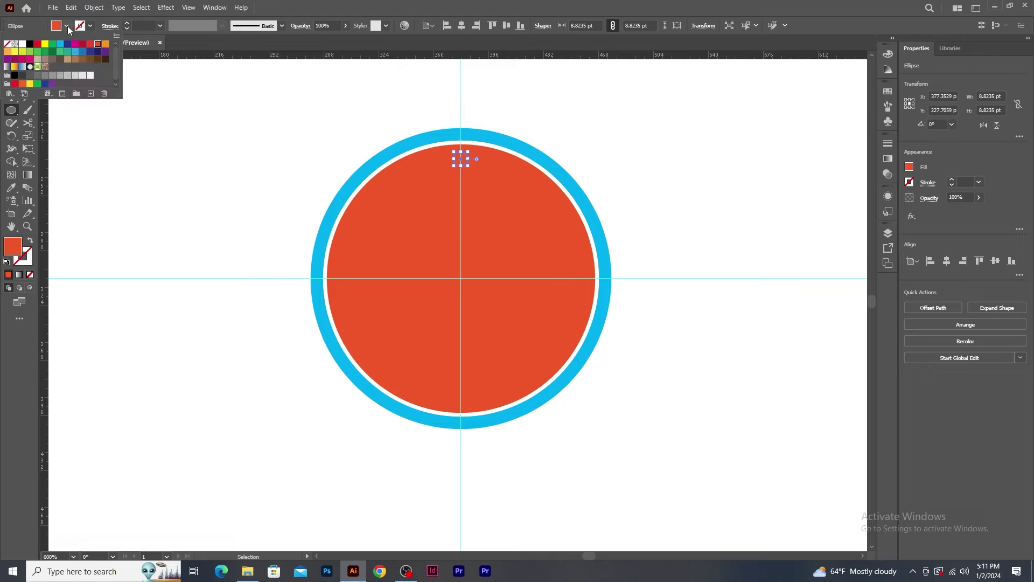
left_click(22, 44)
key("Escape")
left_click(10, 59)
Make a copy of the white dot rotated by 360/12 degrees around the intersection of the guides.
left_click(11, 136)
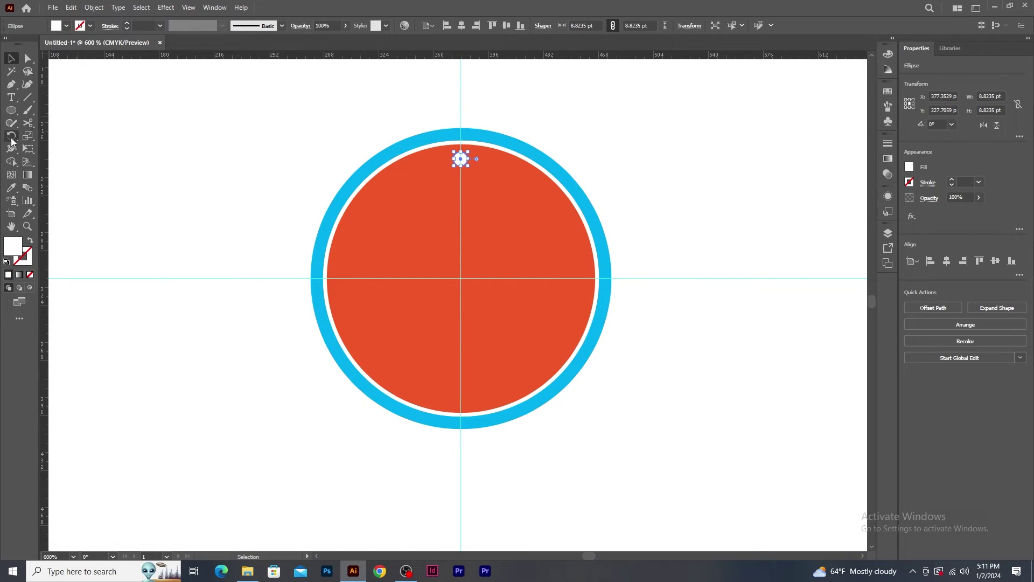
left_click(461, 278, "alt")
type("360/12")
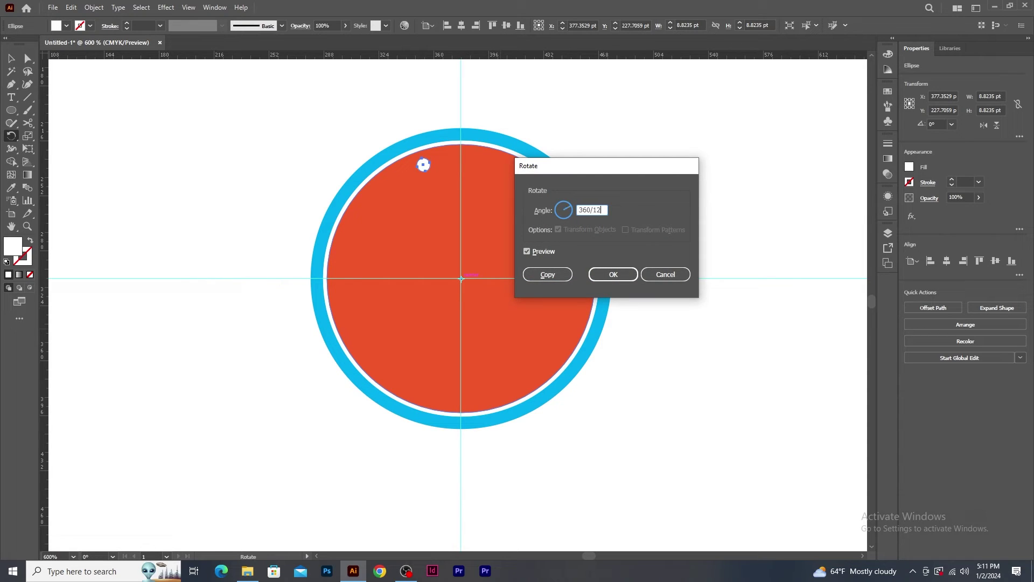
left_click(546, 276)
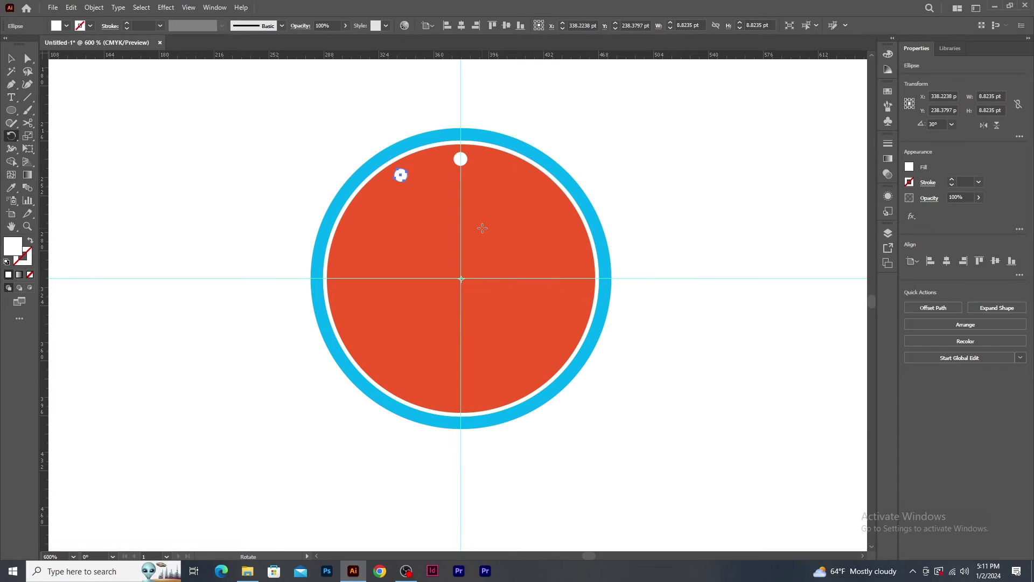
Repeat the rotated dot copy until 12 evenly spaced white dots ring the orange-red circle.
key("ctrl+d")
key("ctrl+d")
key("ctrl+d")
key("ctrl+d")
key("ctrl+d")
key("ctrl+d")
key("ctrl+d")
key("ctrl+d")
key("ctrl+d")
key("ctrl+d")
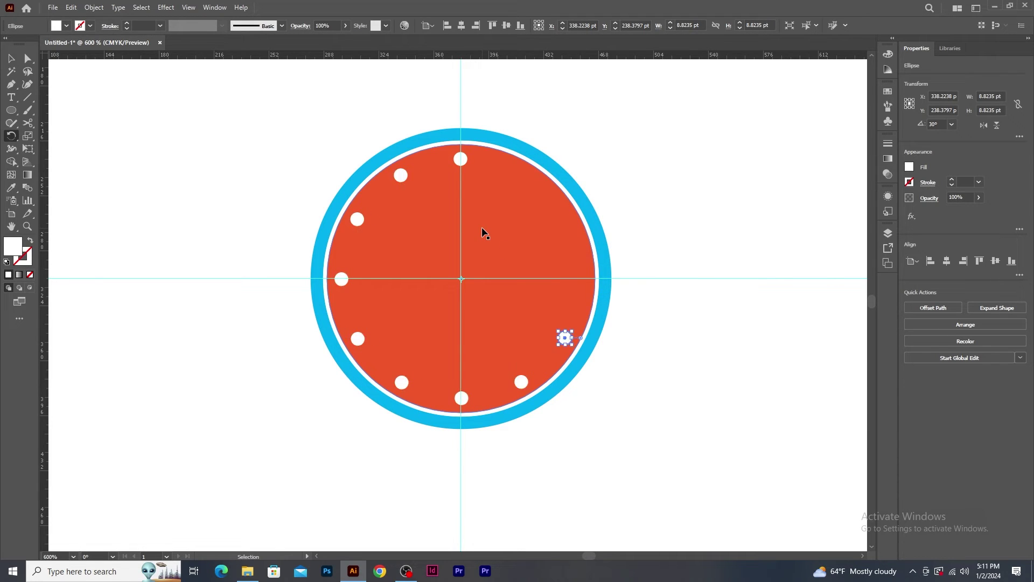
key("r")
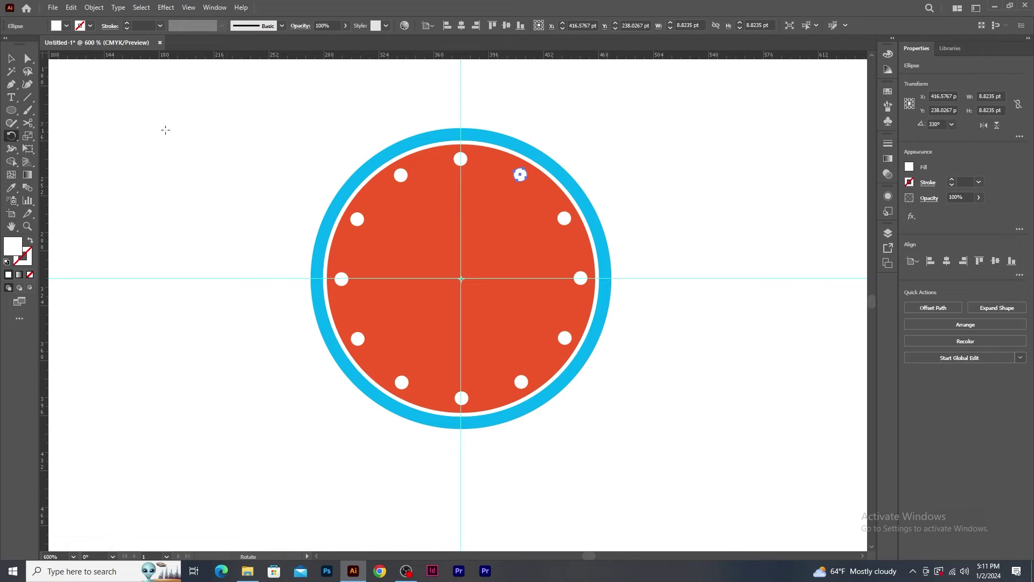
Draw a narrow upright rectangle about 1.2 by 5.2 pt over the uppermost white dot and fill it yellow.
key("ctrl")
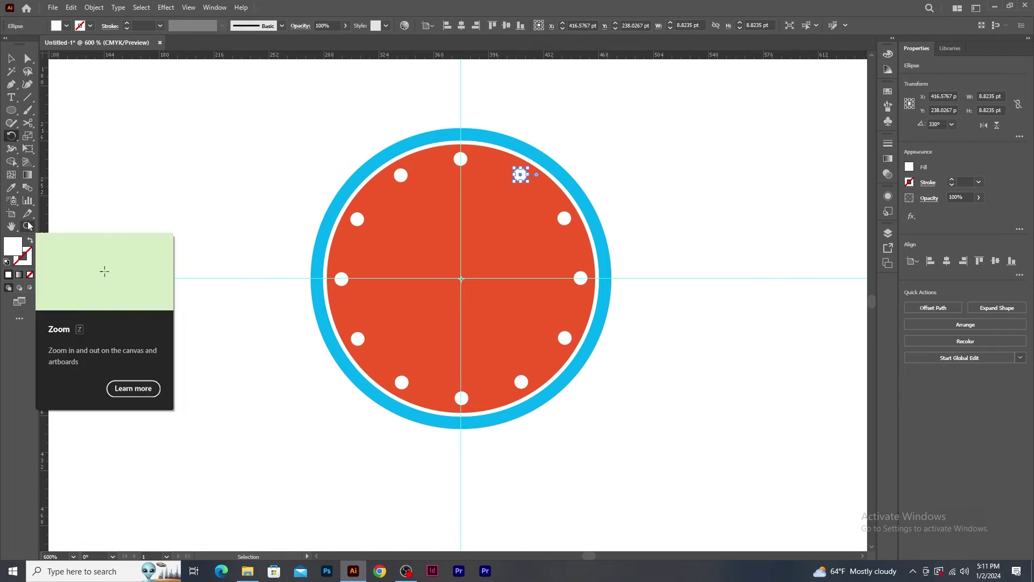
key("ctrl+equal")
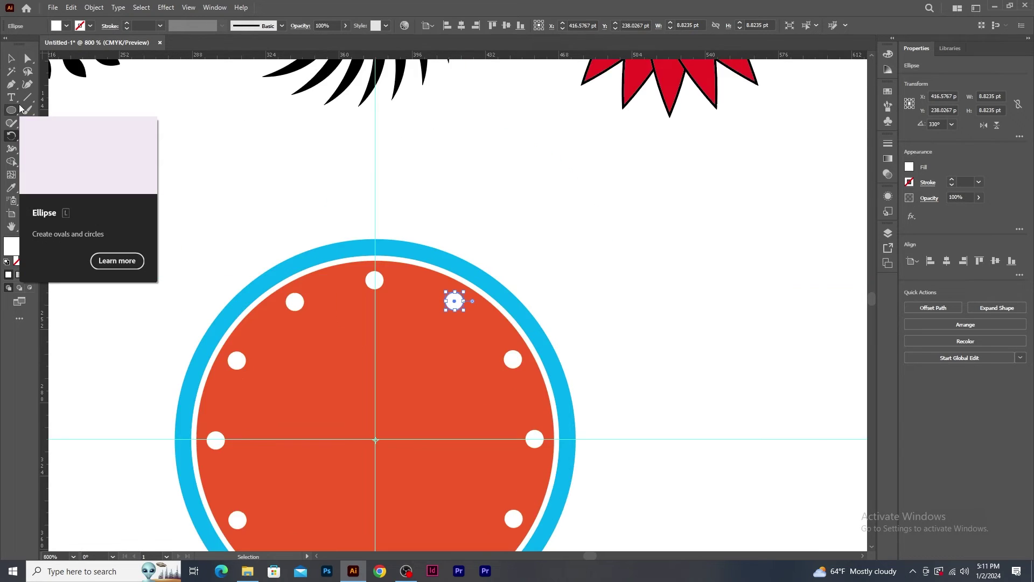
key("ctrl+equal")
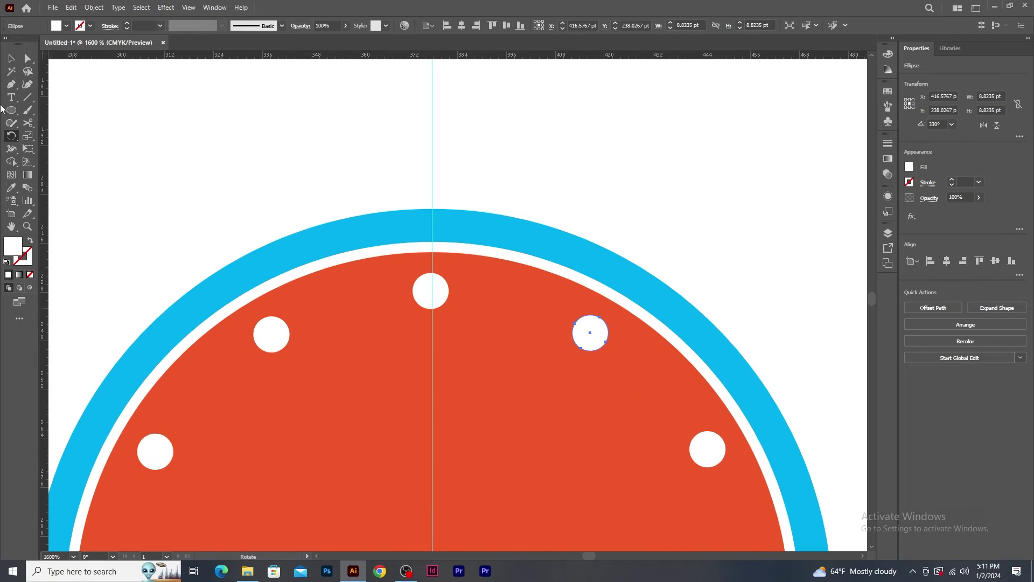
left_click_drag(9, 115, 32, 133)
left_click(58, 110)
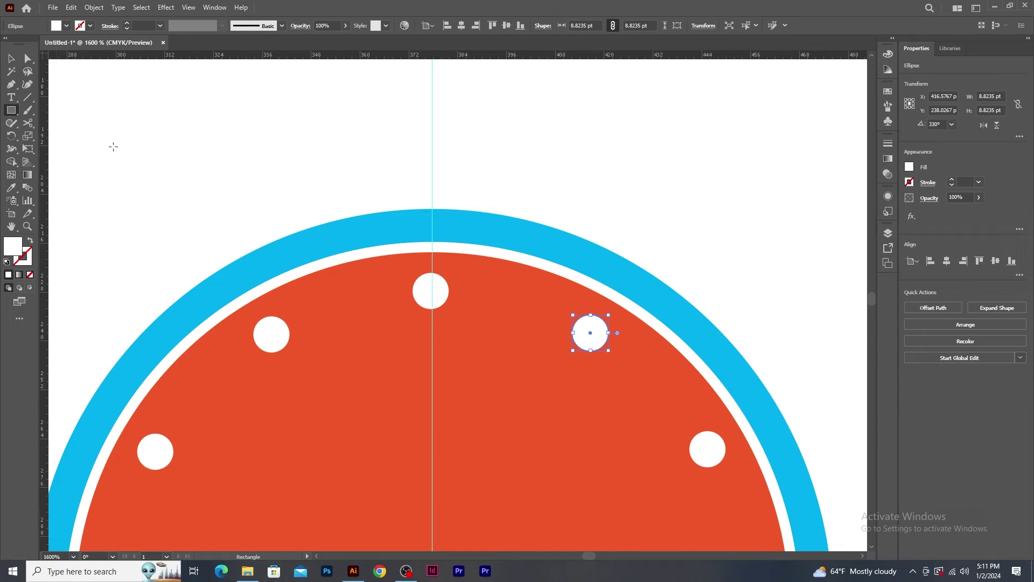
left_click_drag(431, 281, 436, 302)
left_click(67, 27)
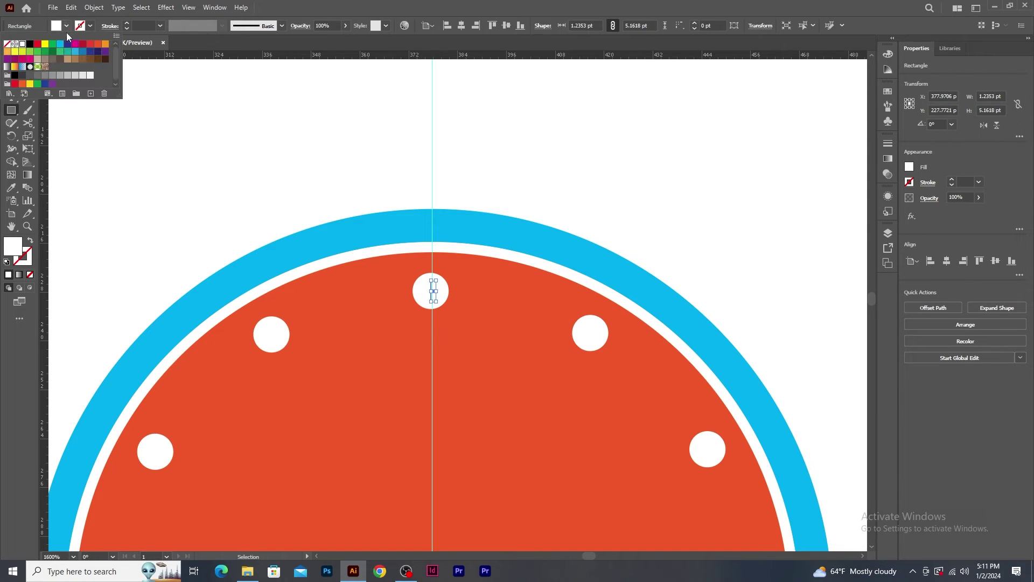
left_click(20, 51)
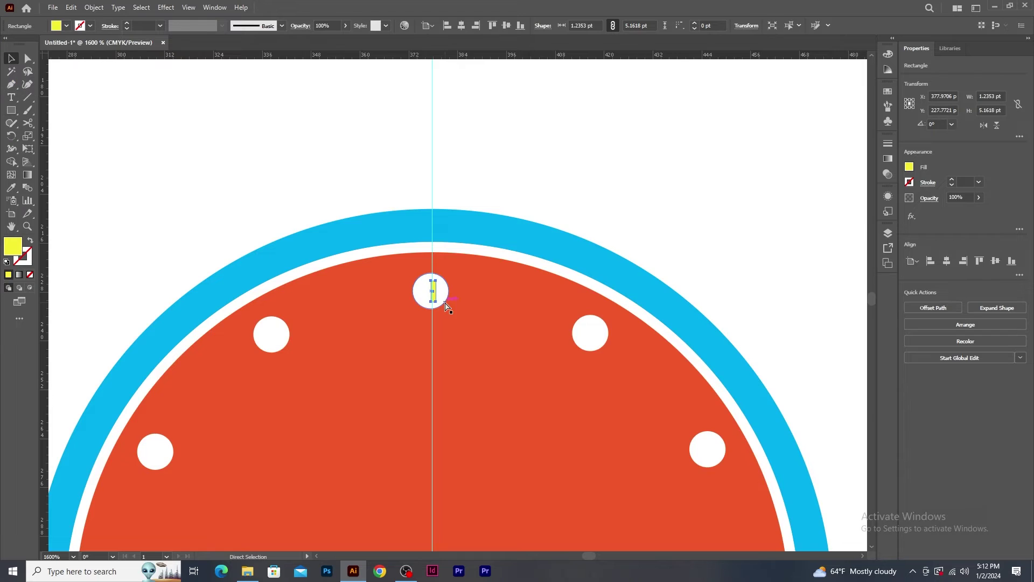
Move the small yellow bar so that it is centred on the vertical guide.
key("ctrl+equal")
key("ctrl+equal")
key("ctrl+equal")
key("ctrl+equal")
left_click_drag(451, 309, 448, 308)
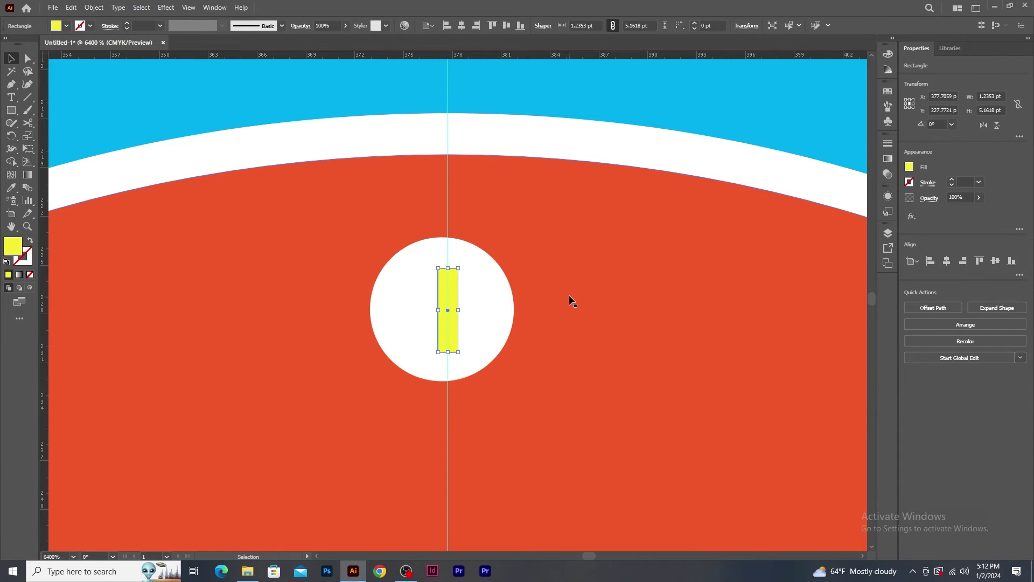
Make a copy of the yellow bar rotated by 360/60 degrees around the intersection of the guides.
key("ctrl+minus")
key("ctrl+minus")
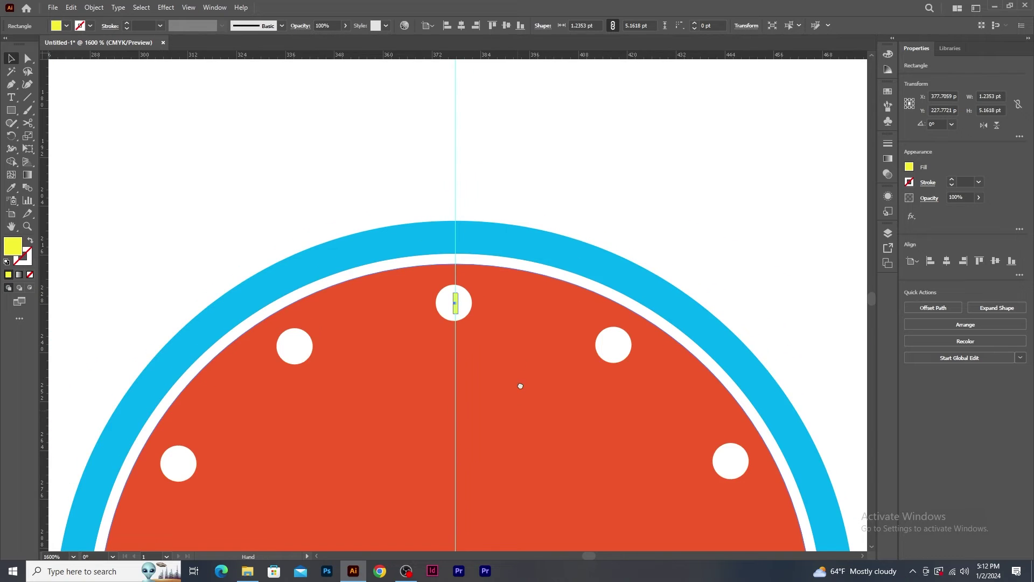
scroll(518, 409, "down", 4)
key("ctrl+minus")
left_click(13, 138)
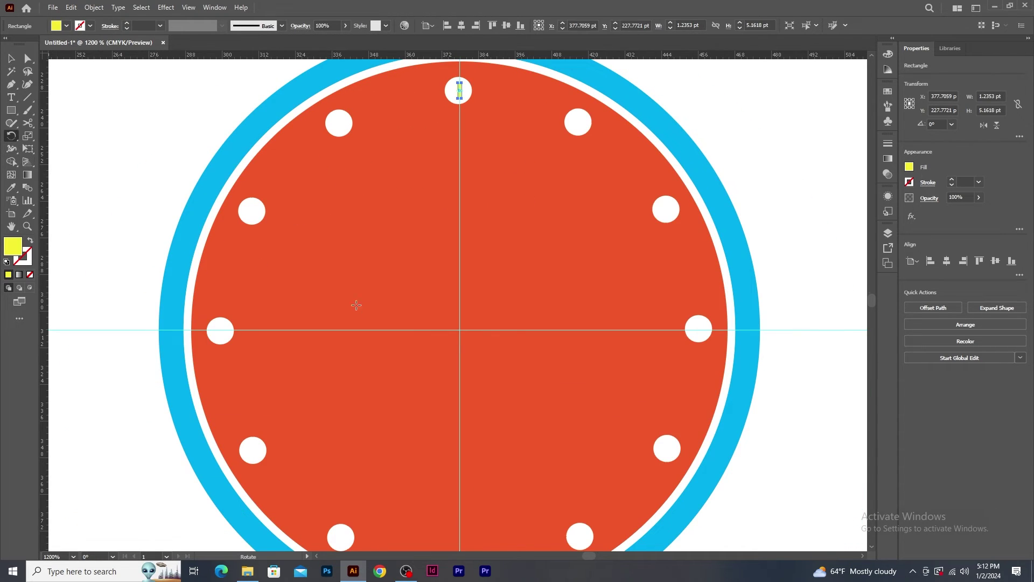
left_click(461, 330, "alt")
type("360/60")
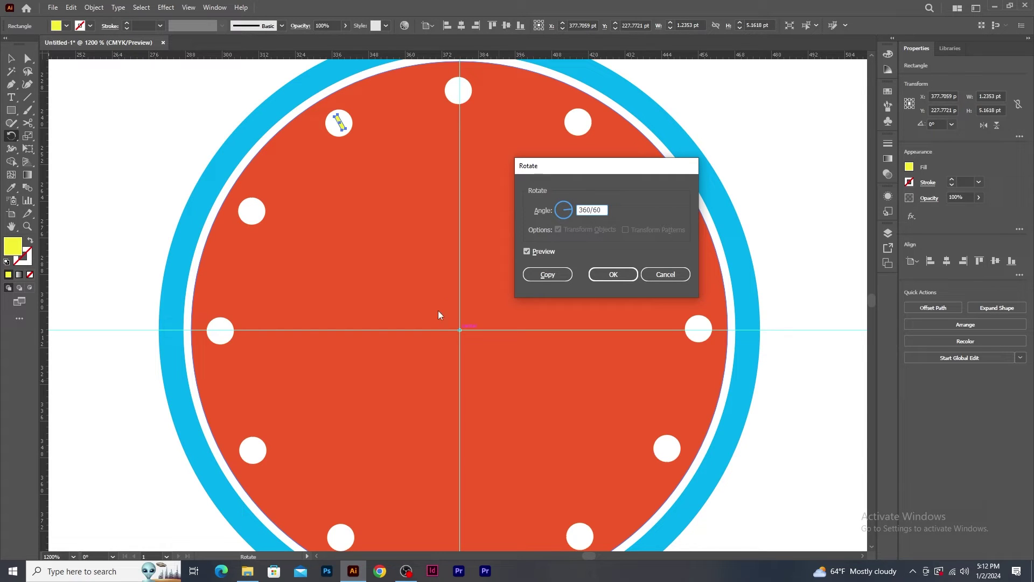
left_click(560, 276)
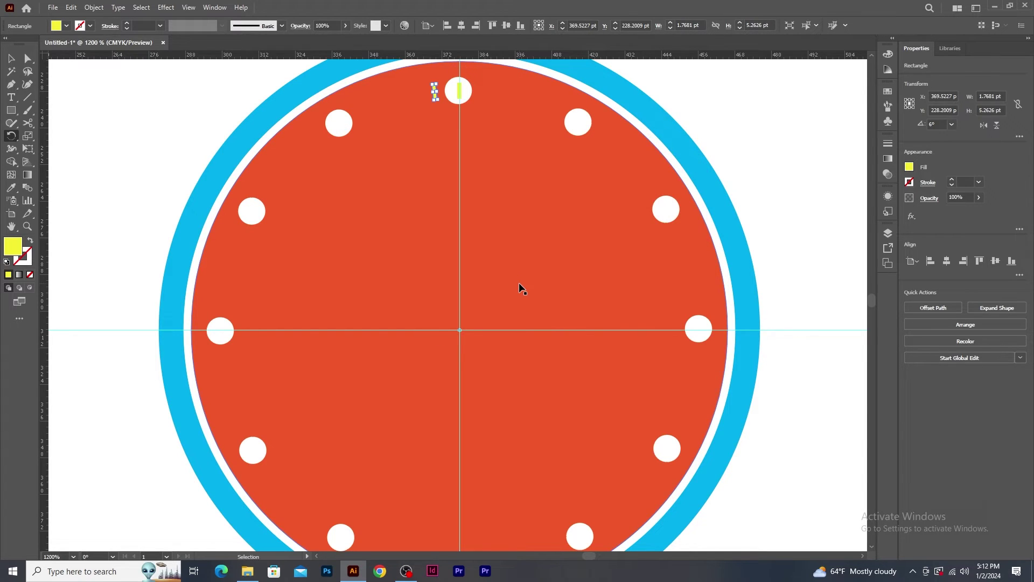
Repeat the rotated bar copy until 60 evenly spaced yellow tick marks complete the ring.
key("ctrl+d")
key("ctrl+d")
key("ctrl+d")
key("ctrl+d")
key("ctrl+d")
key("ctrl+d")
key("ctrl+d")
key("ctrl+d")
key("ctrl+d")
key("ctrl+d")
key("ctrl+d")
key("ctrl+d")
key("ctrl+d")
key("ctrl+d")
key("ctrl+d")
key("ctrl+d")
key("ctrl+d")
key("ctrl+d")
key("ctrl+d")
key("ctrl+d")
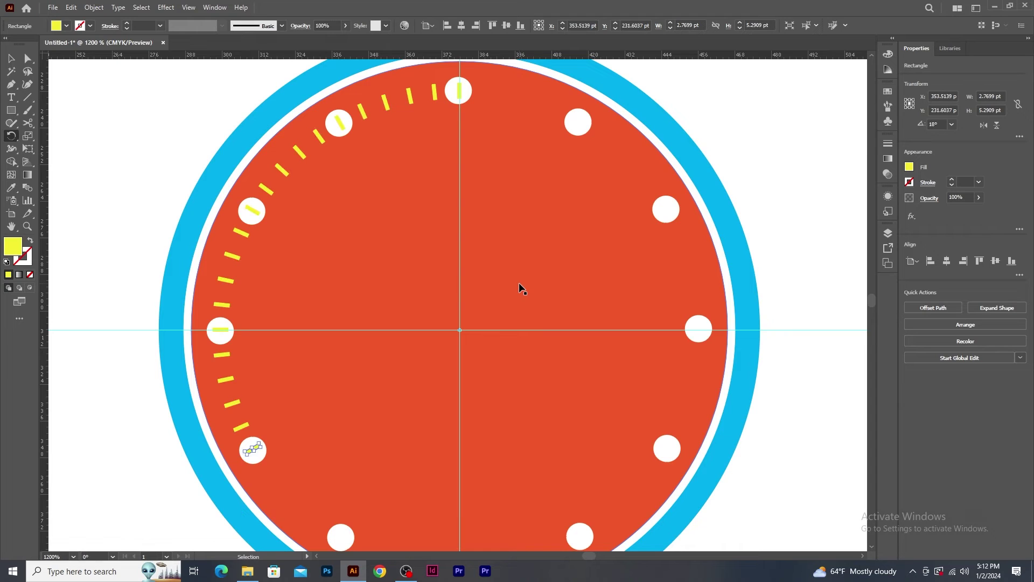
key("ctrl+d")
key("ctrl+d")
key("ctrl+d")
key("ctrl+d")
key("ctrl+d")
key("ctrl+d")
key("ctrl+d")
key("ctrl+d")
key("ctrl+d")
key("ctrl+d")
key("ctrl+d")
key("ctrl+d")
key("ctrl+d")
key("ctrl+d")
key("ctrl+d")
key("ctrl+d")
key("ctrl+d")
key("ctrl+d")
key("ctrl+d")
key("ctrl+d")
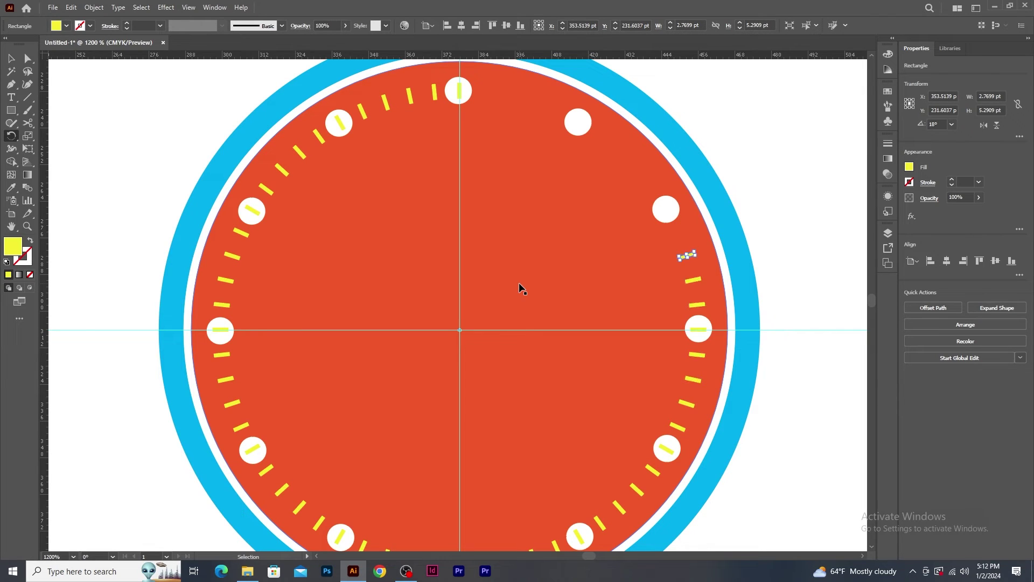
key("ctrl+d")
key("ctrl+d")
key("ctrl+d")
key("ctrl+d")
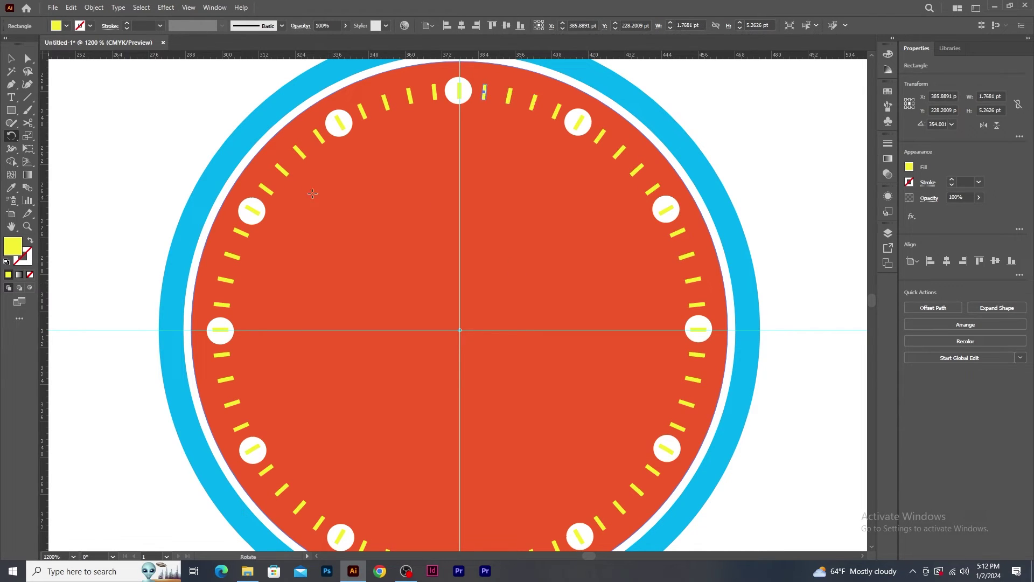
Delete the yellow tick marks that lie on top of the white dots.
left_click(13, 62)
left_click(460, 90)
left_click(577, 121, "shift")
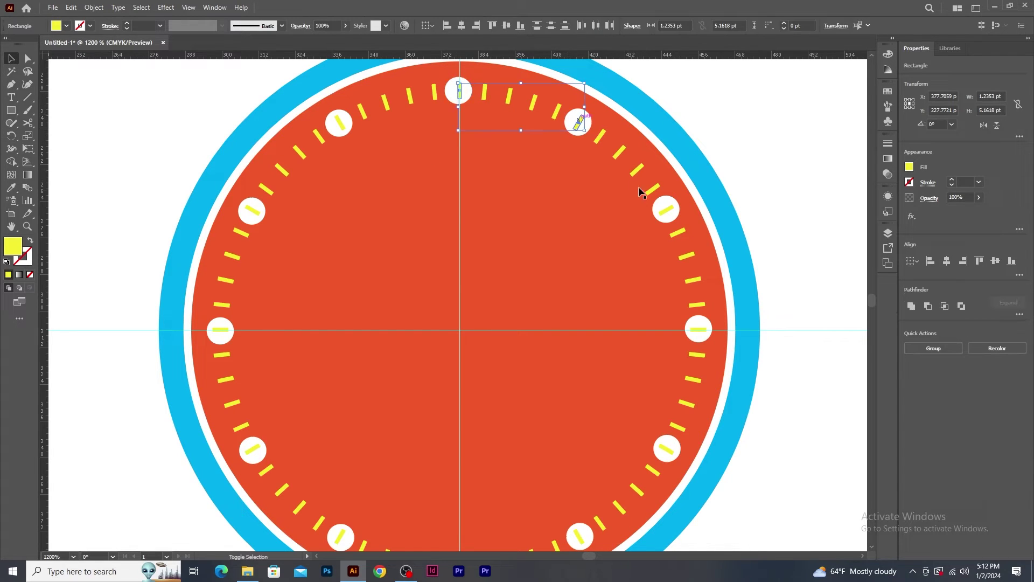
left_click(666, 210, "shift")
left_click(700, 330, "shift")
left_click(669, 450, "shift")
left_click(580, 536, "shift")
scroll(528, 458, "down", 3)
scroll(518, 410, "left", 1)
left_click(501, 418, "shift")
left_click(382, 386, "shift")
left_click(294, 298, "shift")
left_click(262, 179, "shift")
scroll(265, 280, "up", 4)
scroll(265, 281, "right", 1)
left_click(339, 185, "shift")
key("Delete")
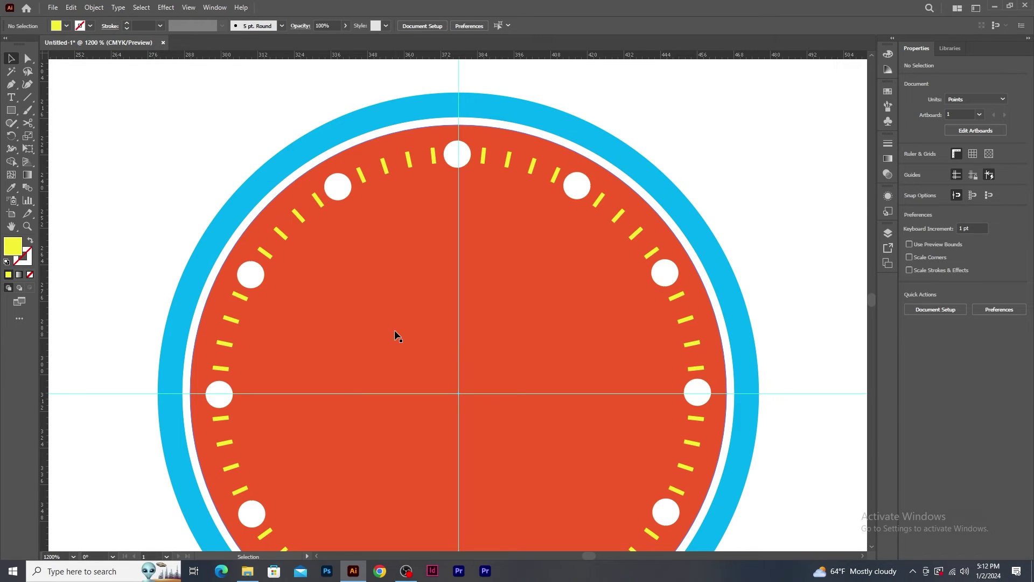
Draw a vertical line about 101 pt long in the empty area left of the circular design.
left_click_drag(231, 253, 554, 184)
key("ctrl+minus")
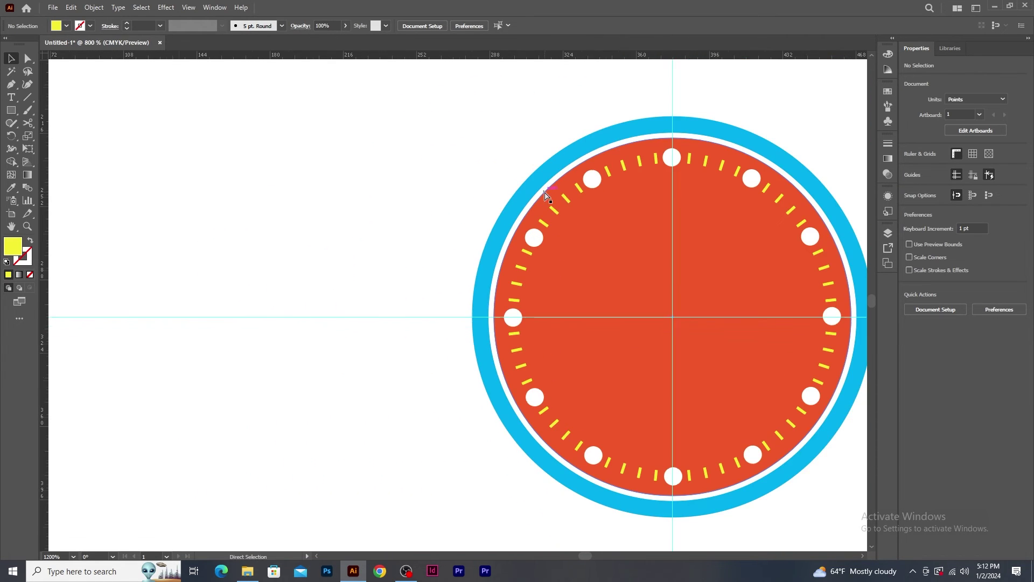
left_click_drag(446, 305, 454, 303)
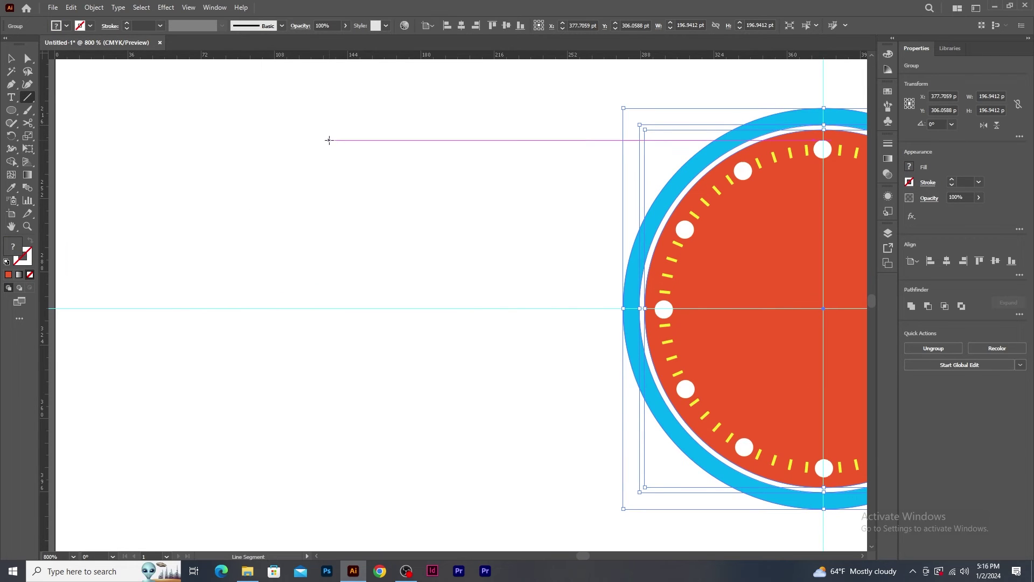
left_click_drag(329, 140, 330, 346)
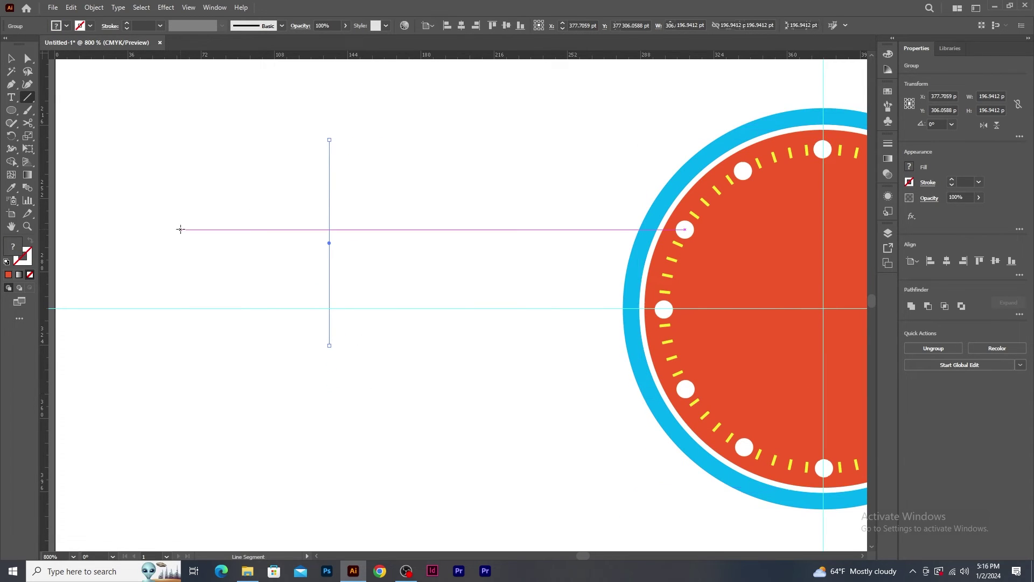
Give the vertical line a 10 pt stroke in CMYK Yellow.
left_click(124, 24)
left_click(125, 25)
left_click(124, 24)
left_click(124, 24)
left_click(125, 24)
left_click(124, 25)
left_click(90, 26)
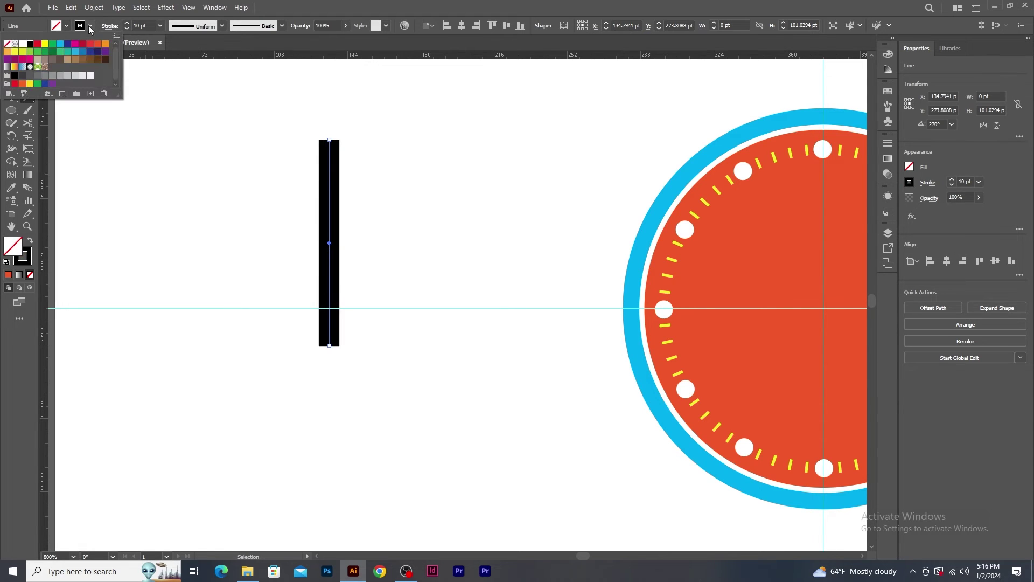
left_click(45, 45)
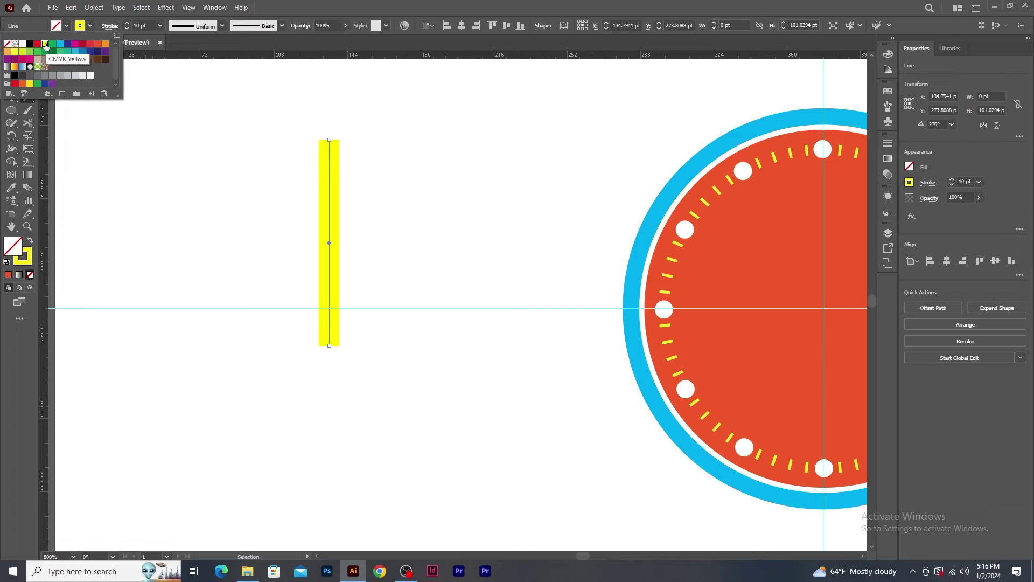
Apply the triangular width profile that tapers the line to a point at its lower end, and expand its appearance.
left_click(222, 27)
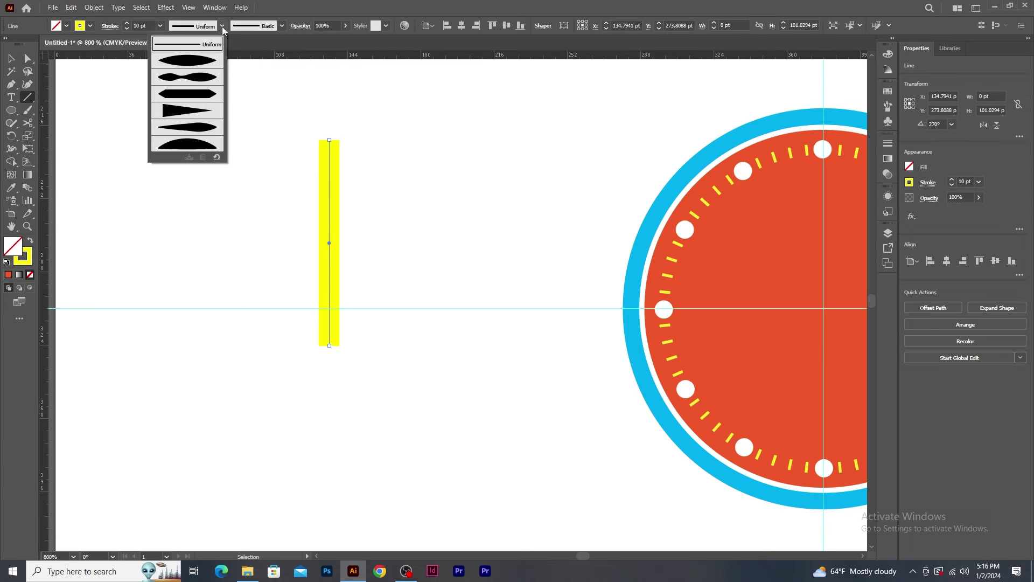
left_click(186, 111)
left_click(12, 59)
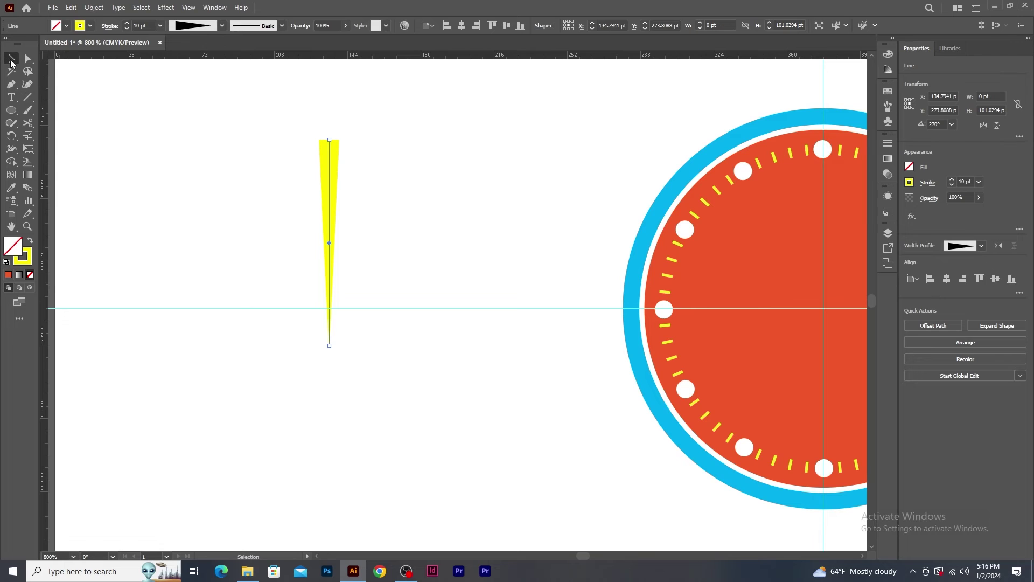
left_click(94, 8)
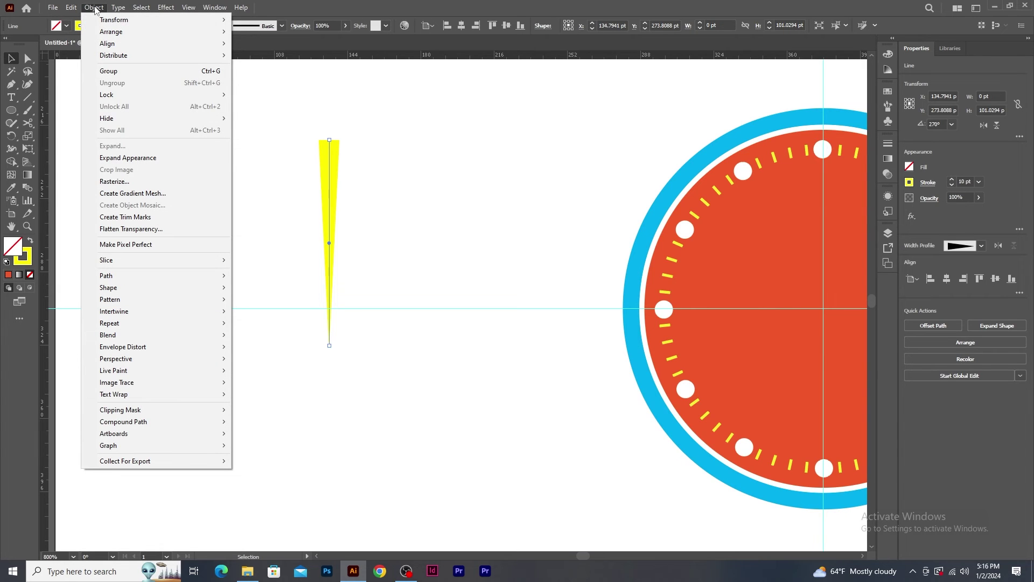
left_click(129, 158)
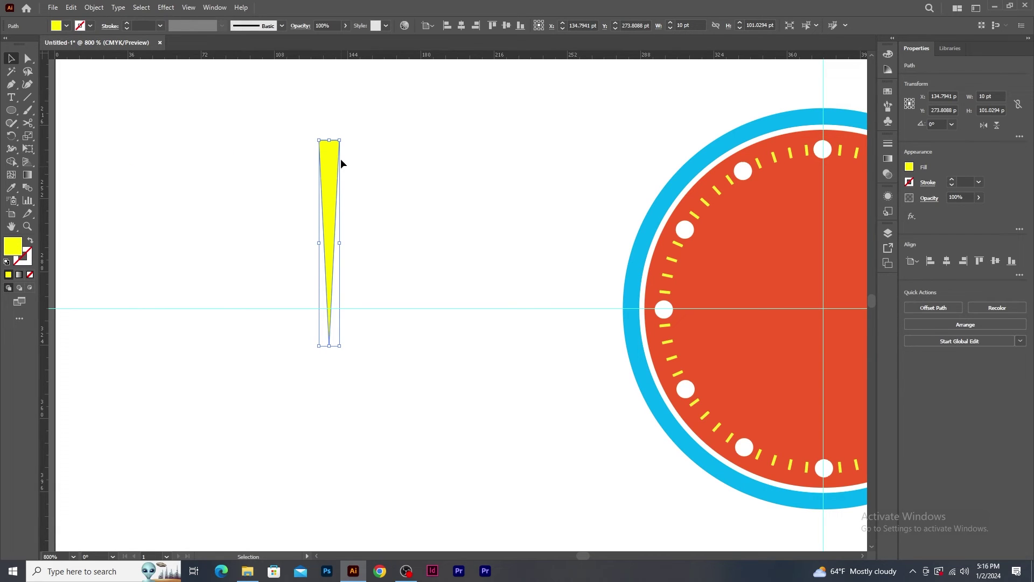
Rotate the yellow tapered hand to about 243° and create a mirrored copy of it across the vertical axis.
left_click_drag(343, 137, 400, 286)
right_click(400, 285)
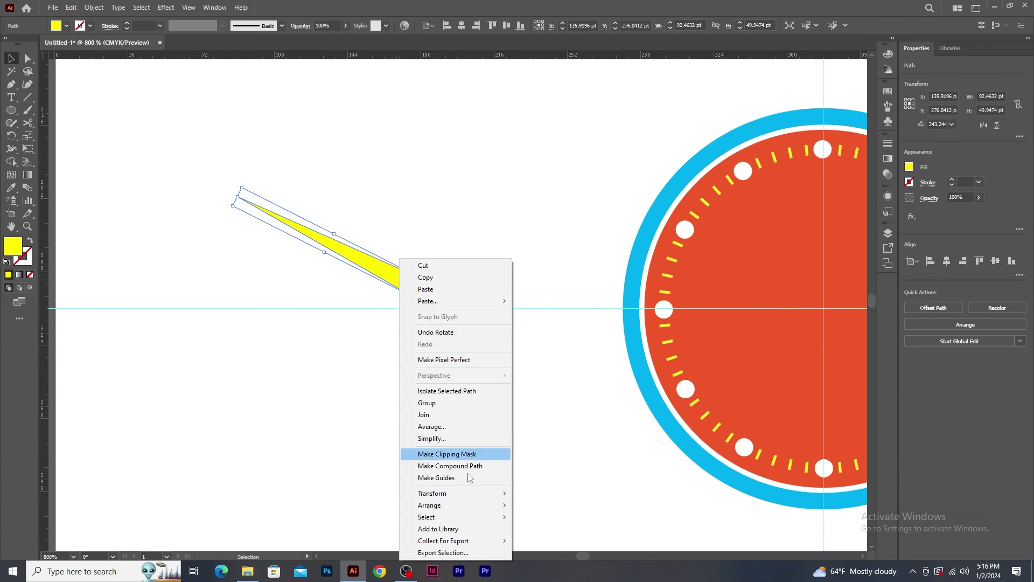
mouse_move(463, 494)
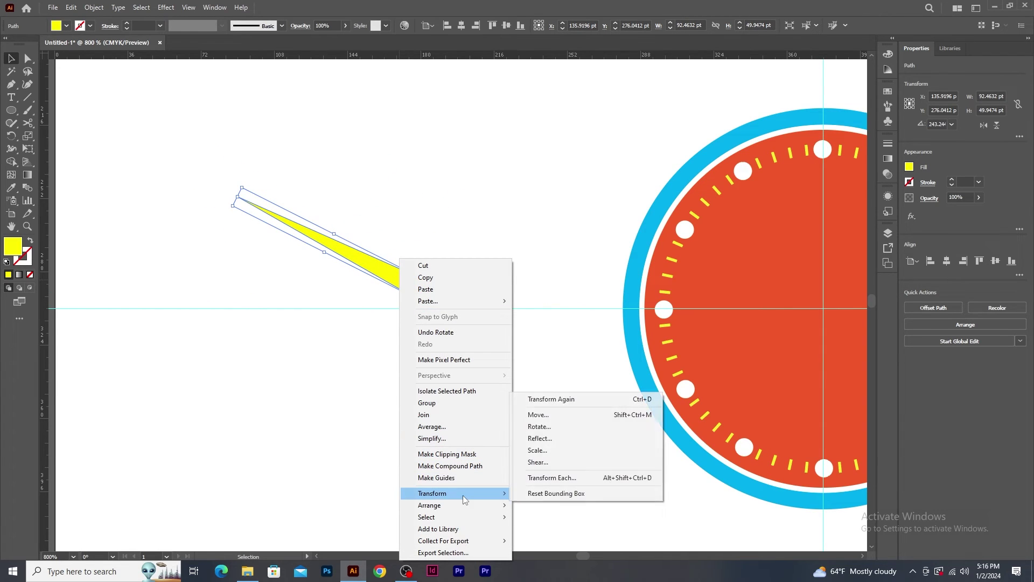
left_click(555, 440)
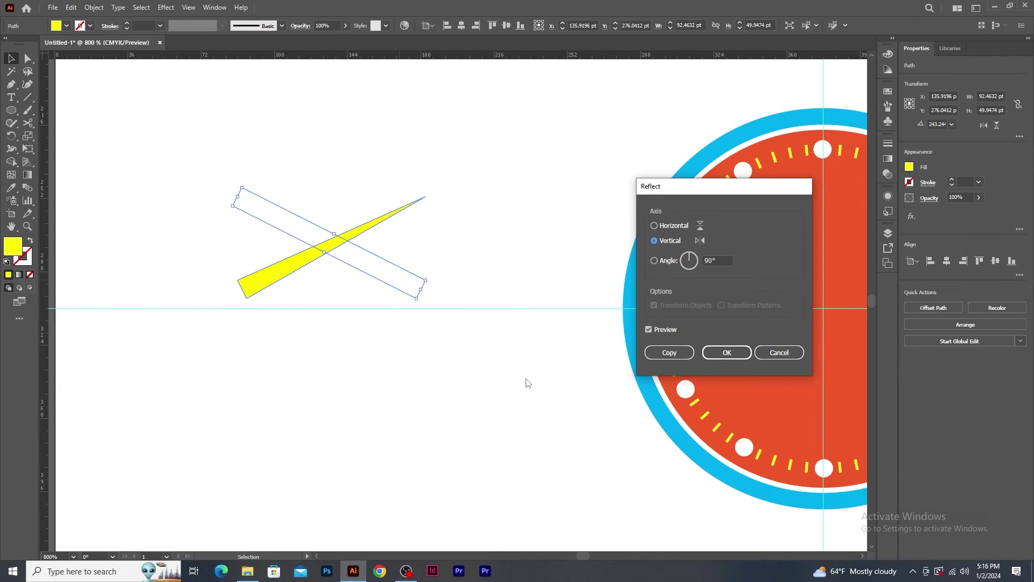
left_click(669, 352)
Move the mirrored hand so both hands cross near their wide ends, and shorten it by pulling its tip inward.
left_click_drag(345, 243, 455, 235)
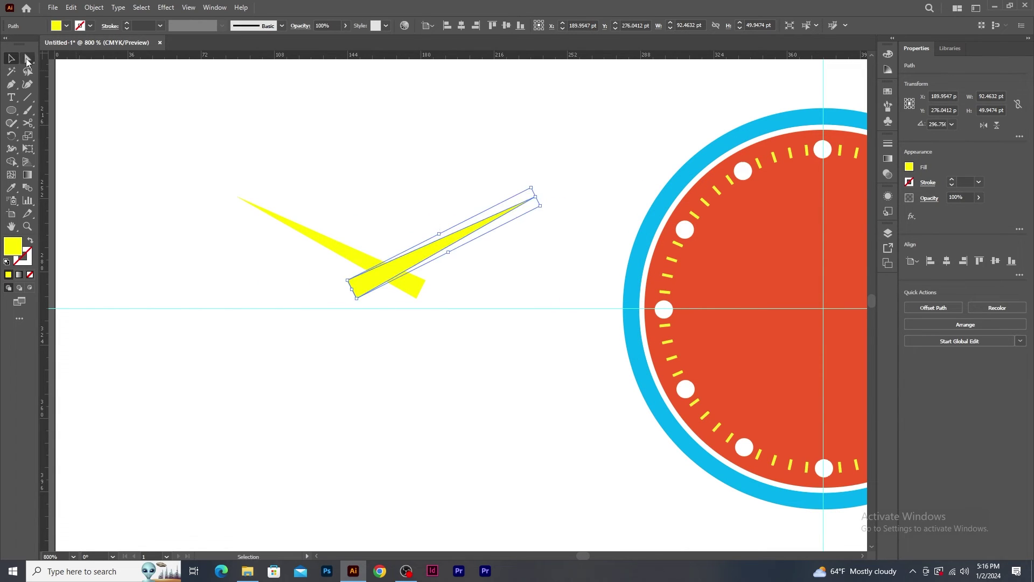
left_click(27, 58)
left_click_drag(508, 174, 492, 218)
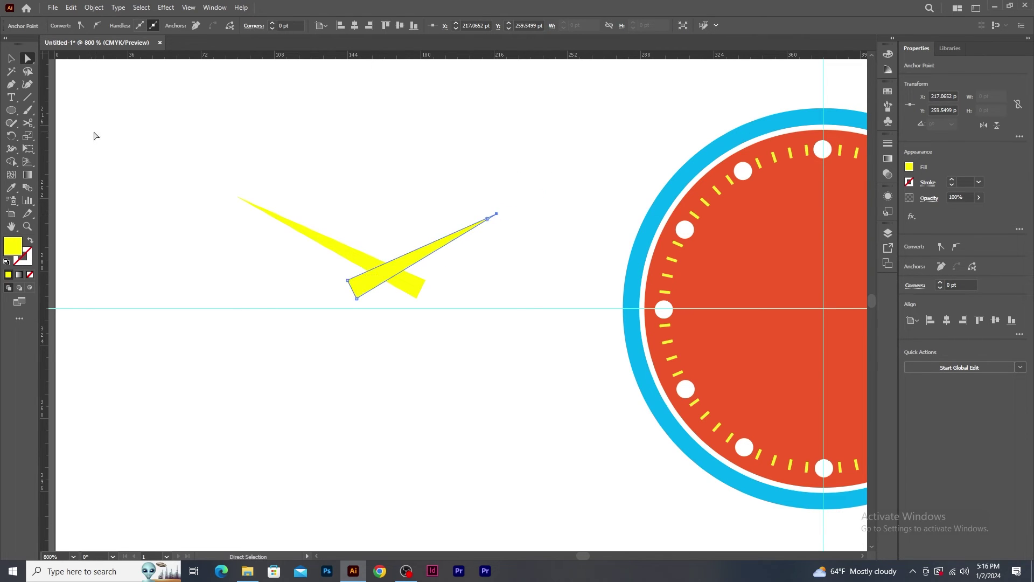
Draw a circle about 5 pt wide where the hands cross and fill it with the orange-red sampled from the clock face.
left_click(10, 111)
left_click_drag(386, 271, 389, 273)
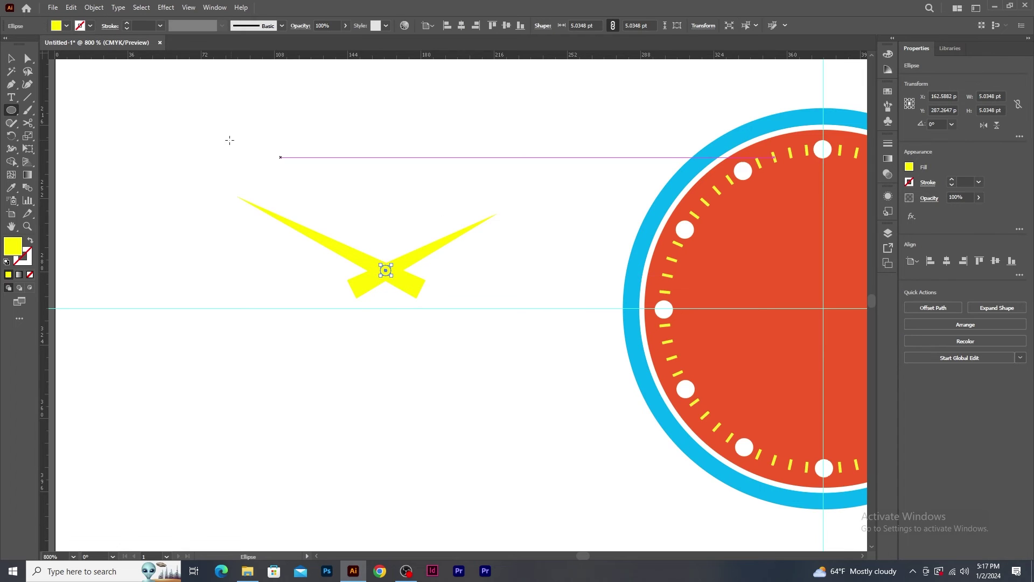
left_click(11, 188)
left_click(777, 254)
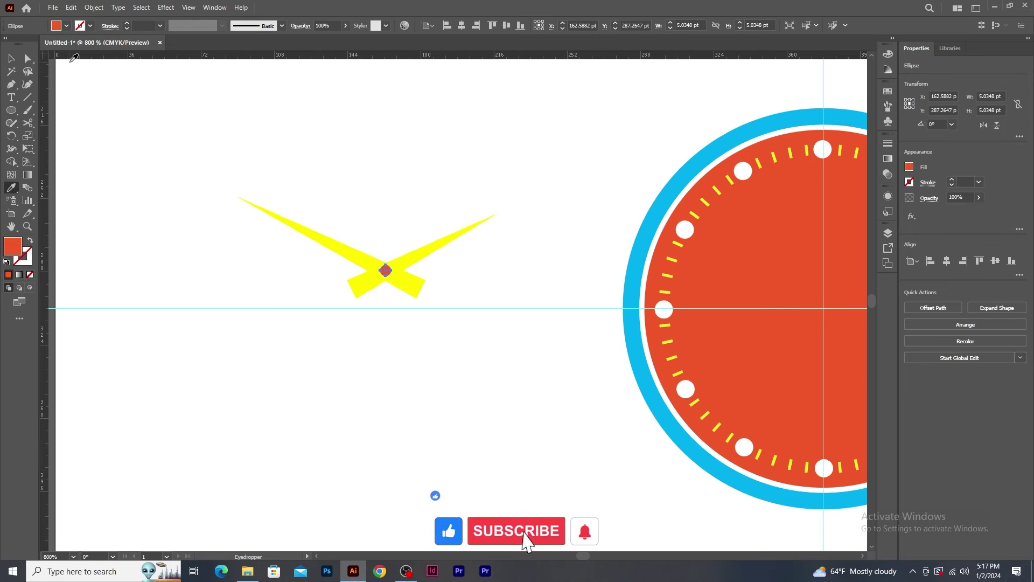
key("v")
Draw a slanted line about 43 pt wide and 107 pt high through the small circle, and give it a black stroke.
left_click(27, 97)
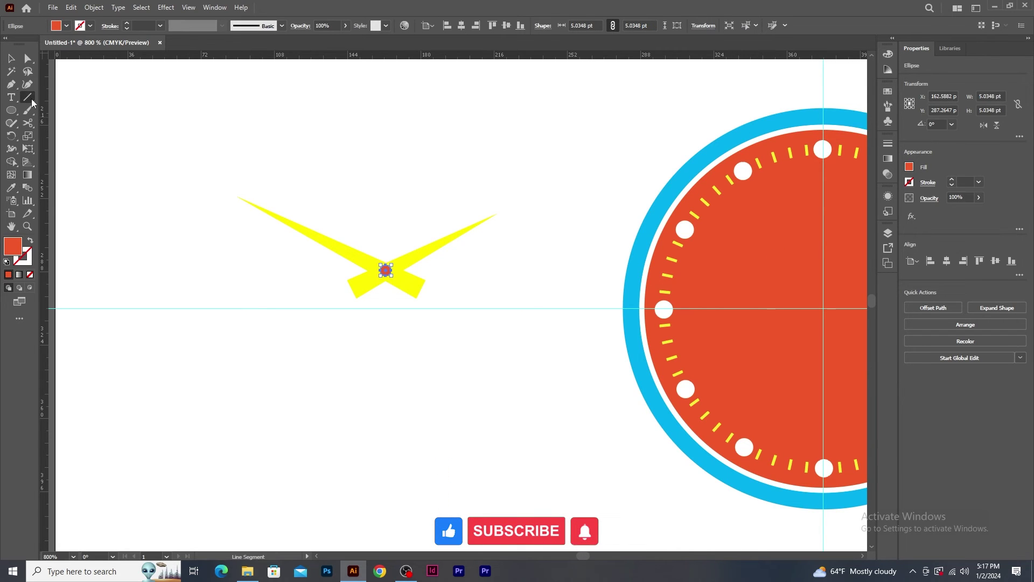
mouse_move(422, 179)
left_mouse_down()
mouse_move(350, 409)
mouse_move(330, 422)
mouse_move(335, 398)
left_mouse_up()
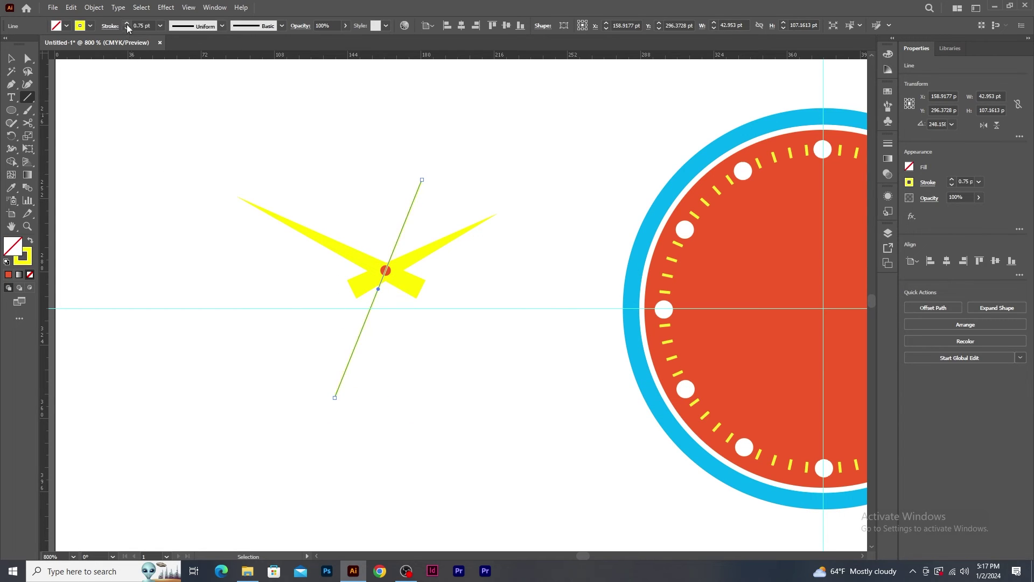
left_click(91, 25)
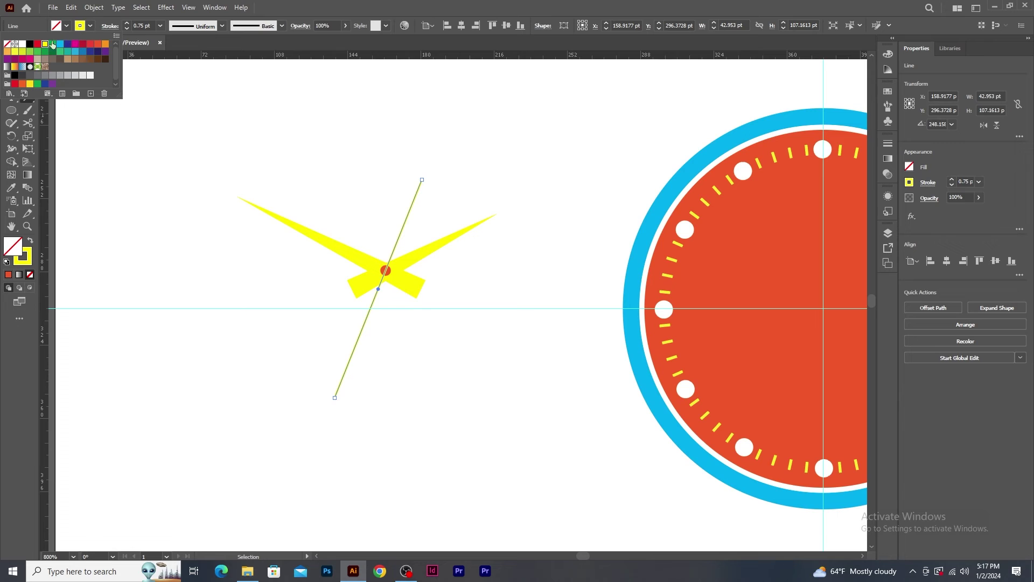
left_click(30, 44)
Send the black line to the back, behind the yellow hands and the small circle.
scroll(227, 263, "up", 1)
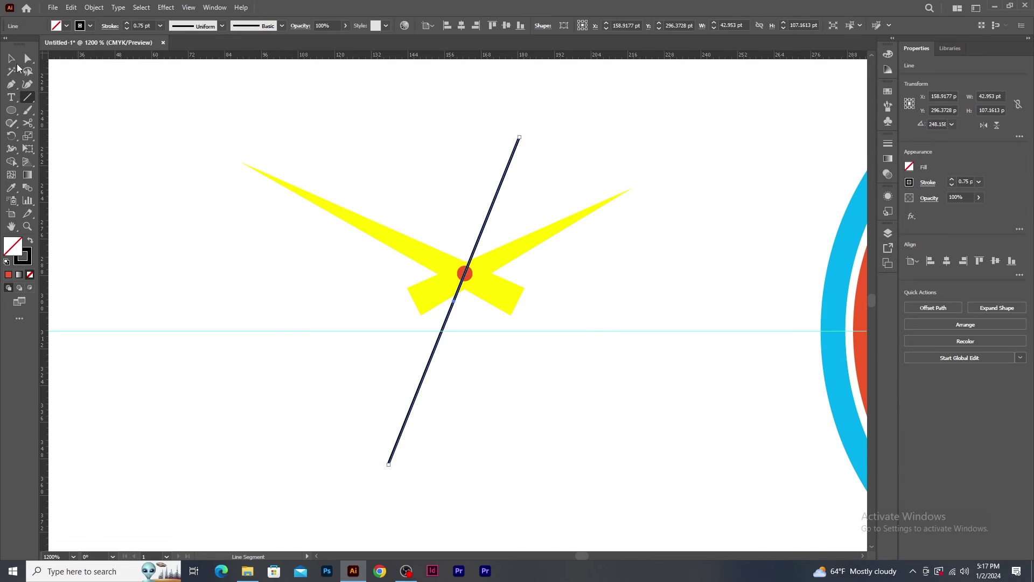
right_click(466, 279)
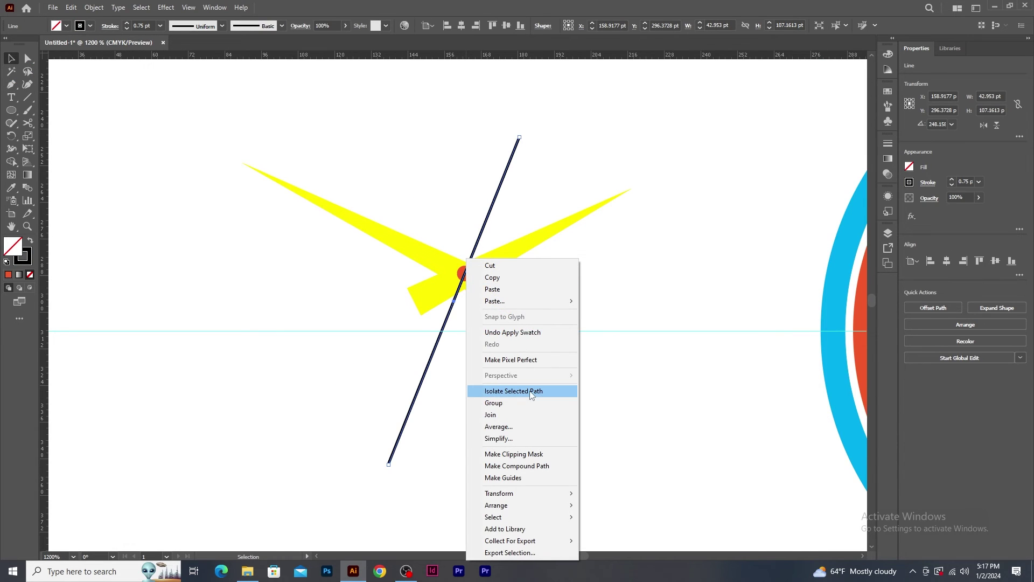
mouse_move(529, 505)
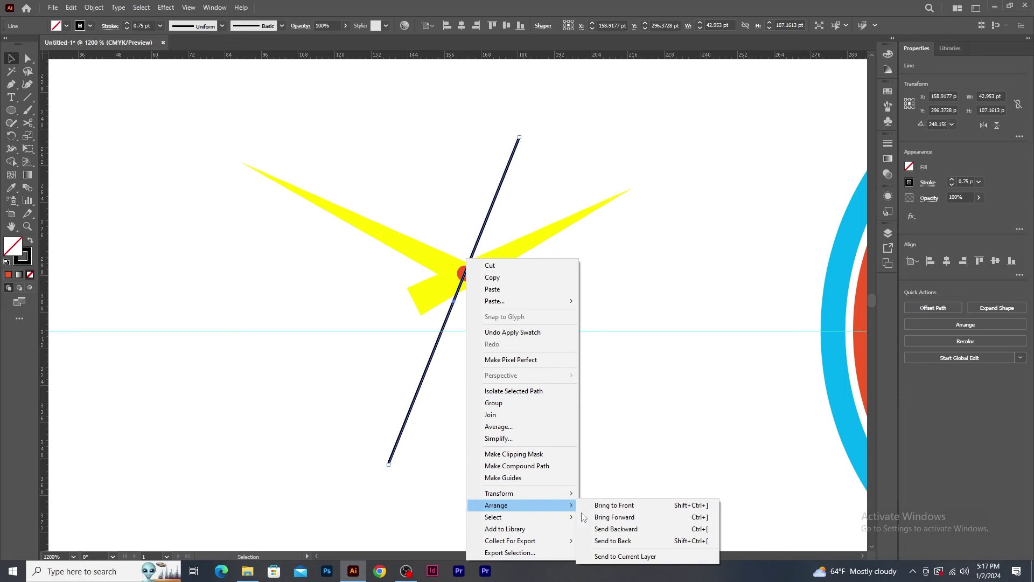
left_click(628, 541)
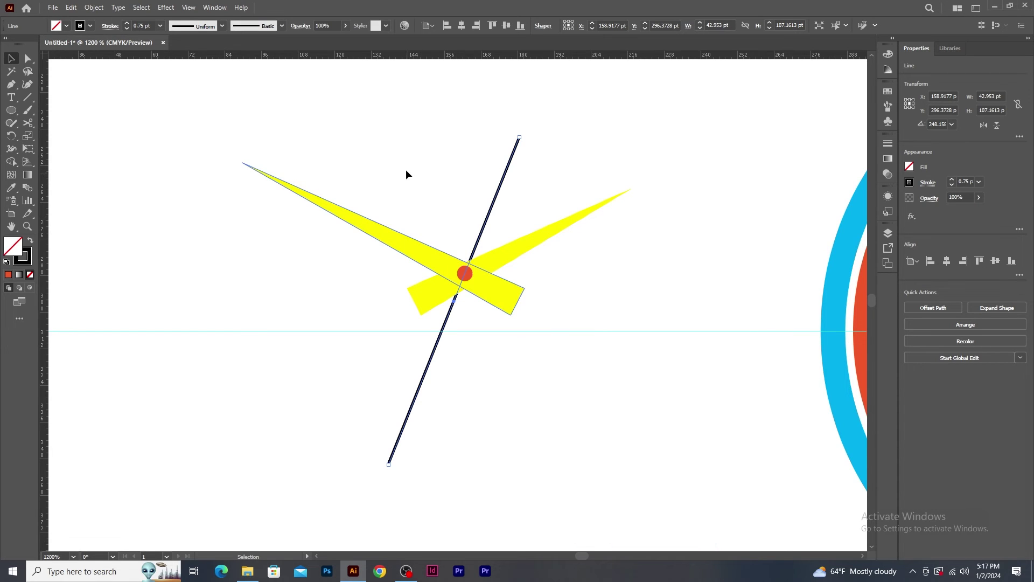
Select the hands, black line and small circle together and move them onto the centre of the clock face.
left_click_drag(398, 172, 382, 320)
key("ctrl+minus")
key("ctrl+minus")
left_click_drag(318, 321, 648, 323)
key("ctrl+plus")
left_click(817, 350)
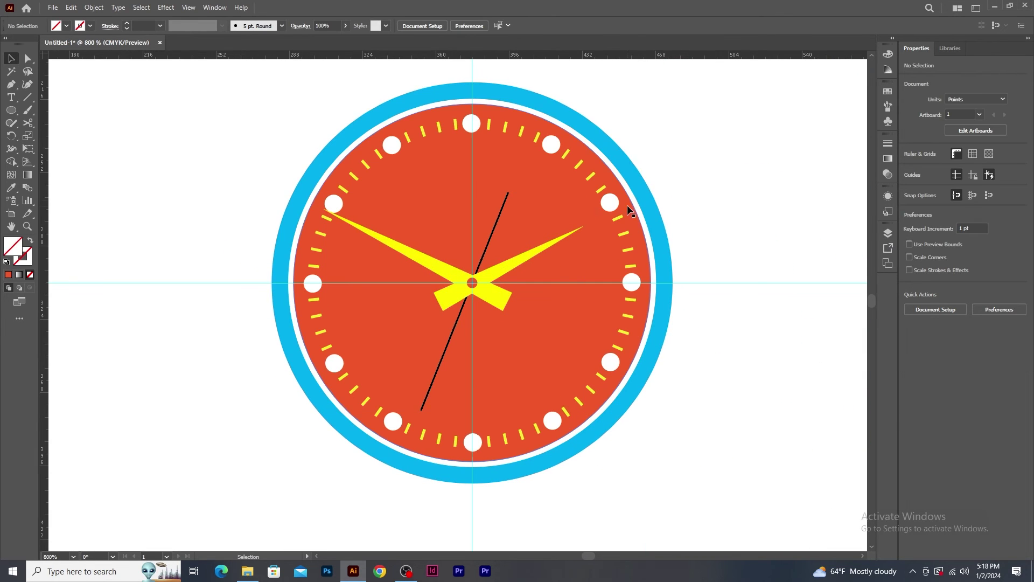
Adjust the tips of both yellow hands, raising the shorter one slightly and pointing the longer one at the ten o'clock dot.
left_click(509, 272)
key("a")
left_click(584, 227)
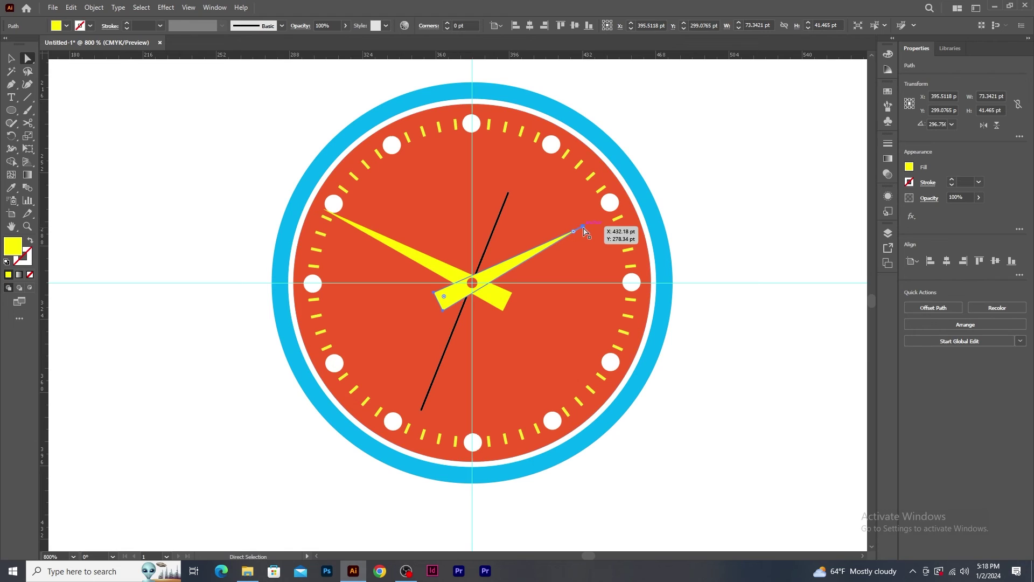
left_click_drag(582, 228, 580, 226)
left_click_drag(325, 212, 331, 204)
key("v")
left_click(286, 155)
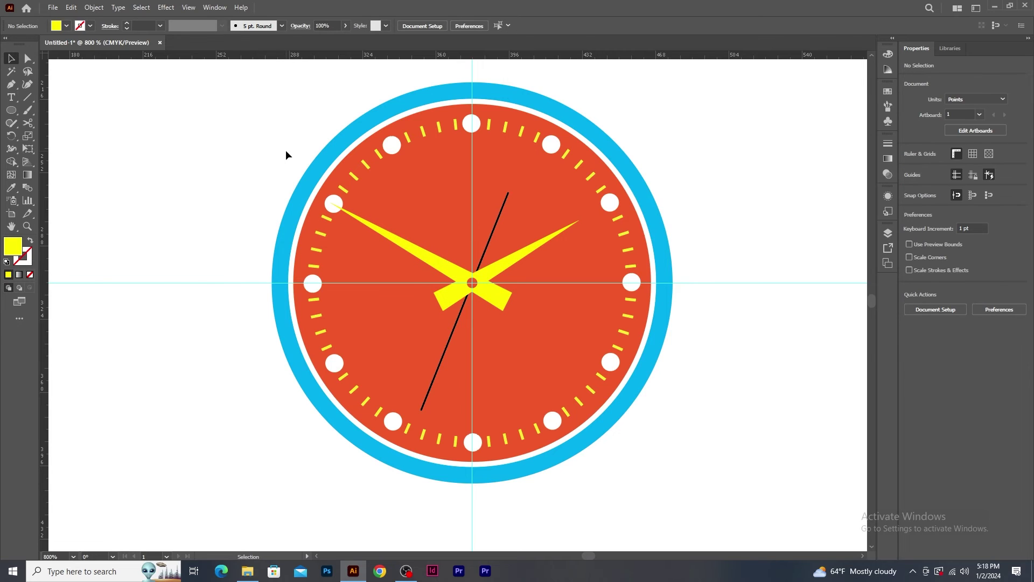
Draw a circle about 53 pt wide in the empty area above left of the clock, filled with the face's orange-red.
left_click_drag(450, 169, 444, 236)
left_click(14, 112)
left_click_drag(198, 158, 244, 213)
left_click(17, 191)
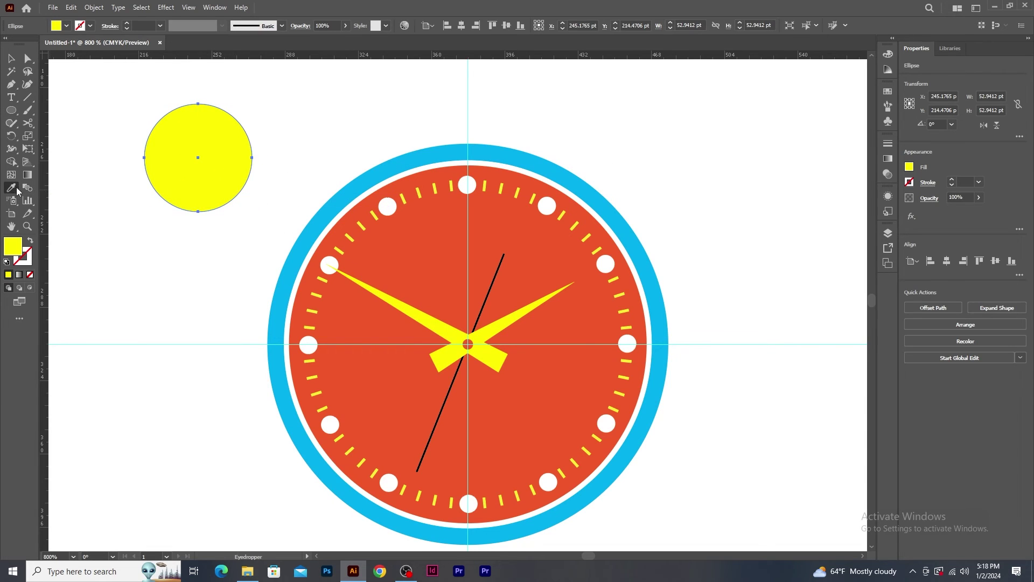
left_click(420, 236)
Cut the circle down to its upper half with the pie angle and enlarge the dome to about 77 pt wide.
key("v")
left_click_drag(262, 159, 131, 160)
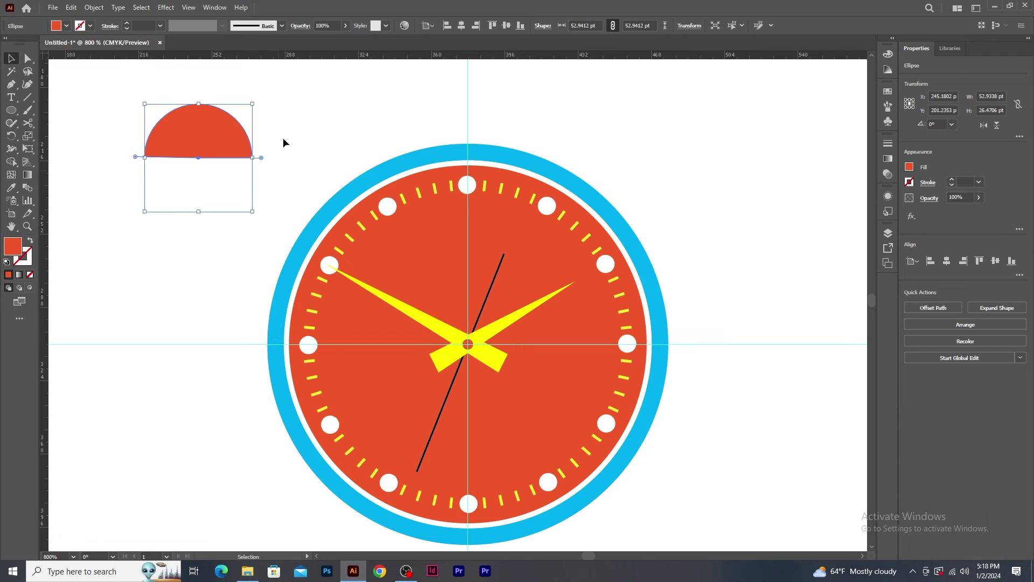
left_click_drag(254, 102, 288, 80)
Draw a stem rectangle about 16.7 by 25.3 pt below the dome's centre, and recolour the dome with the clock ring's blue.
left_click_drag(21, 114, 60, 110)
left_click_drag(214, 192, 181, 141)
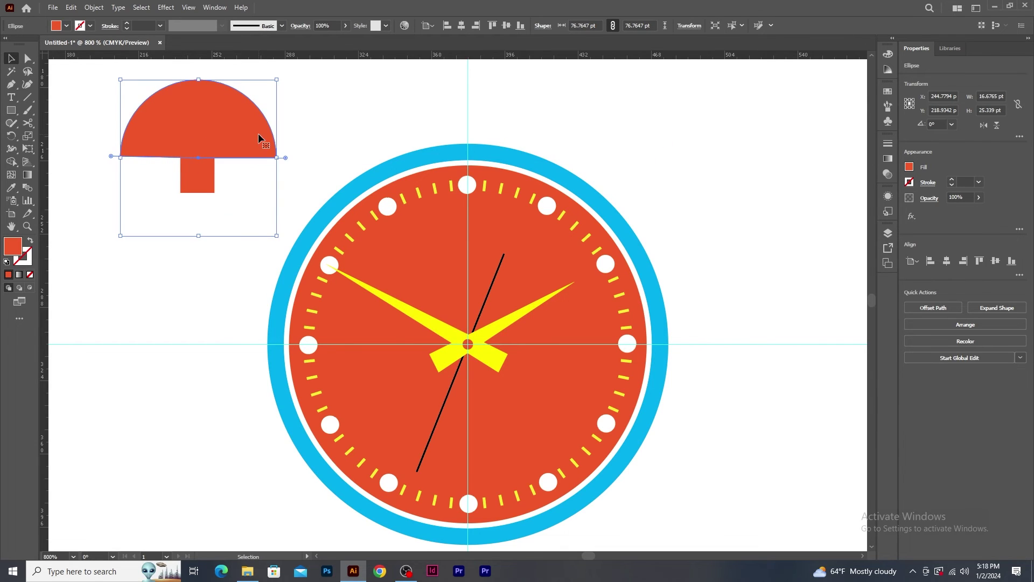
key("i")
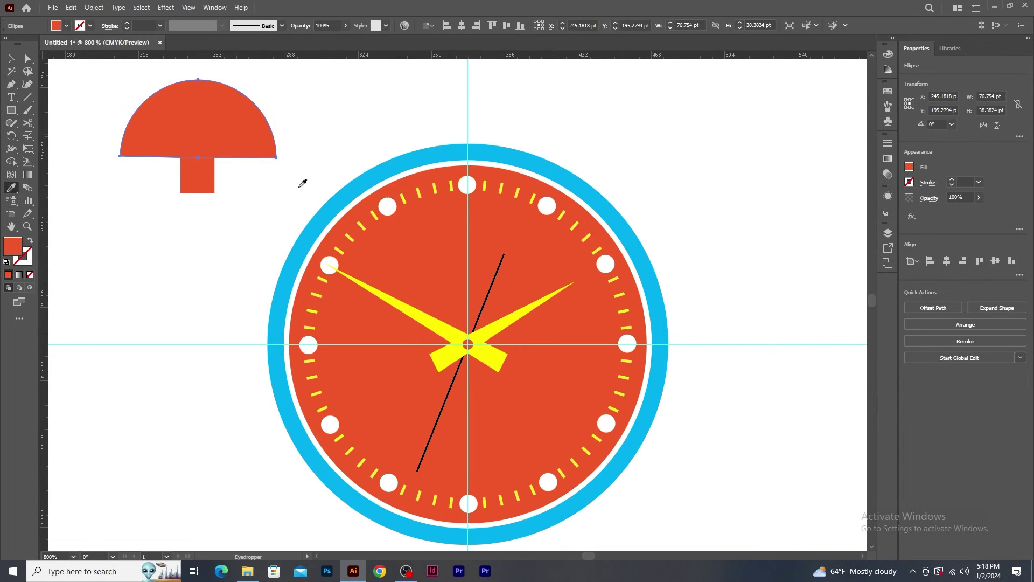
left_click(339, 197)
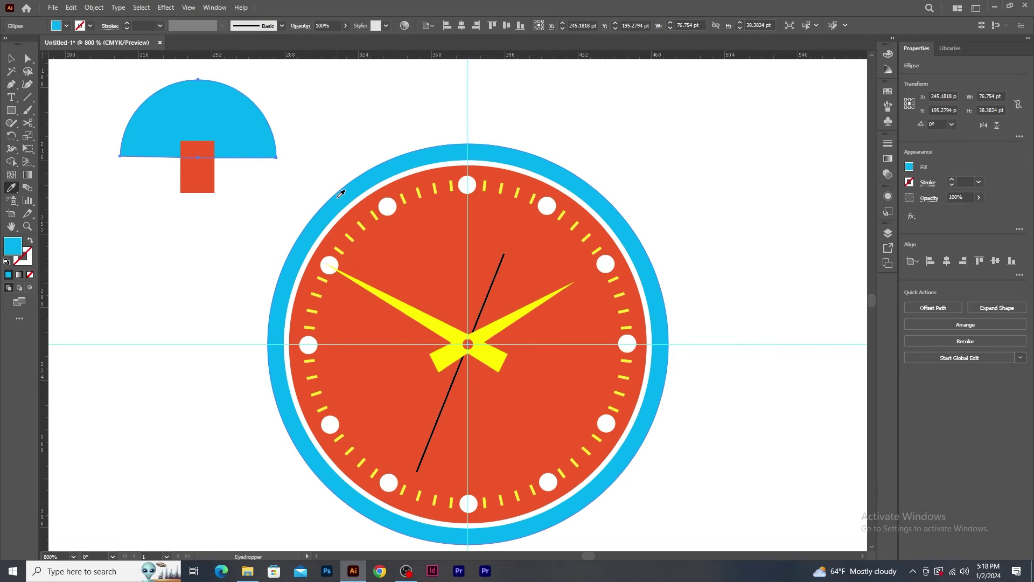
Send the orange-red stem rectangle to the back, behind the blue dome.
left_click(11, 58)
left_click(194, 197)
left_click(194, 188)
right_click(202, 184)
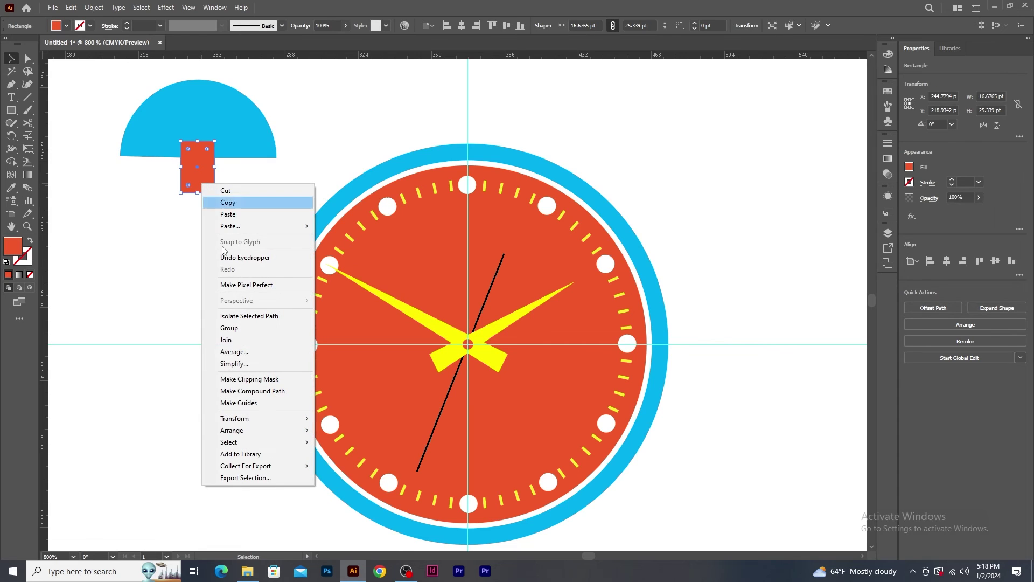
mouse_move(240, 430)
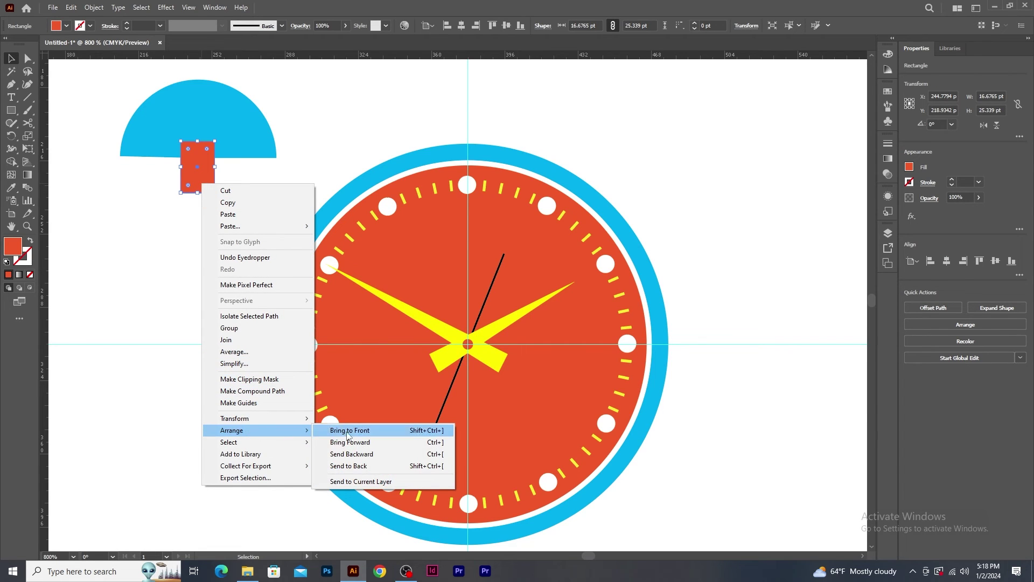
left_click(349, 466)
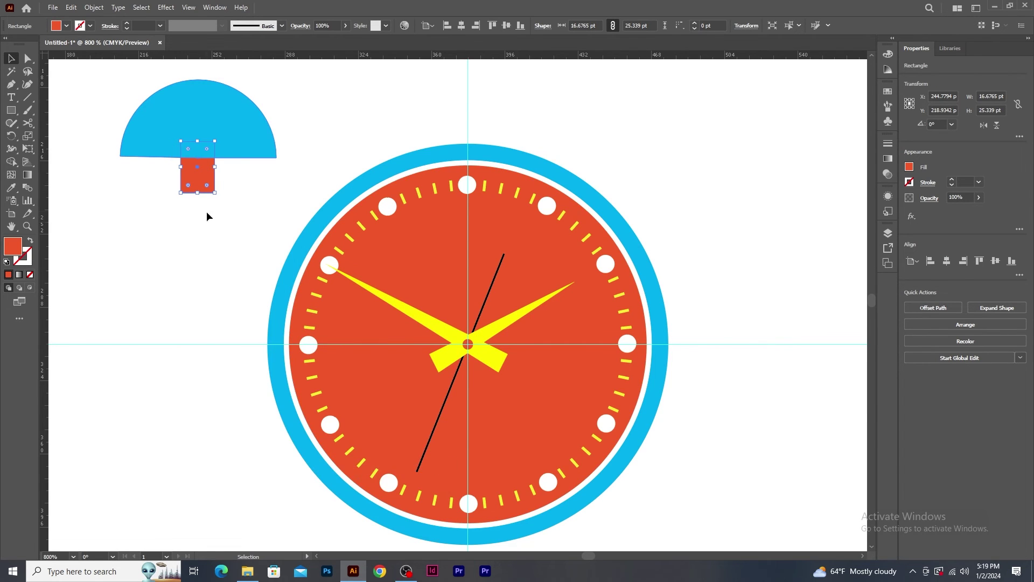
Draw a closed, curved highlight shape along the dome's left inner edge with the Pen tool.
left_click_drag(189, 127, 223, 192)
left_click(11, 85)
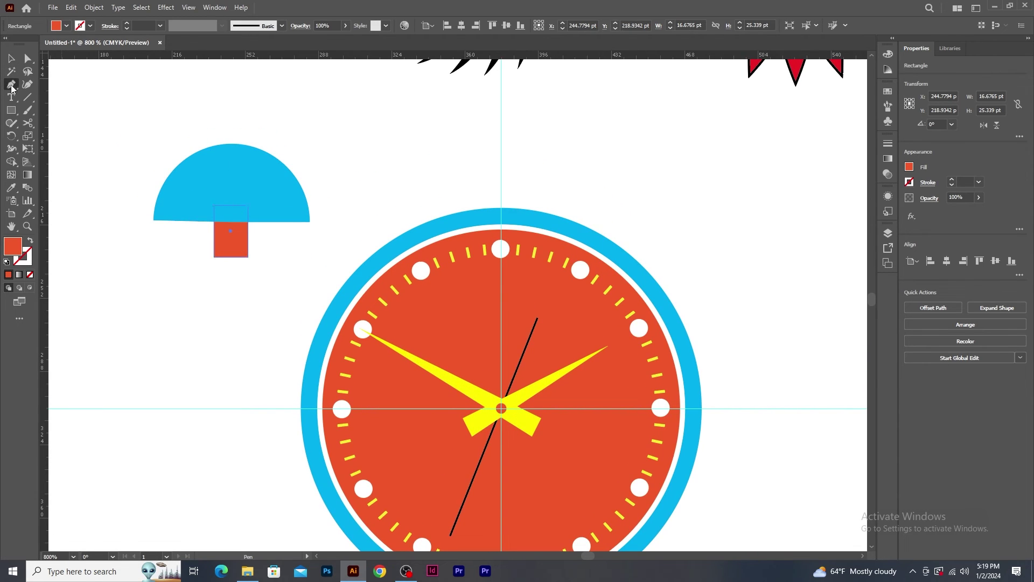
left_click(211, 153)
mouse_move(160, 213)
left_mouse_down()
mouse_move(140, 251)
mouse_move(145, 266)
mouse_move(193, 219)
left_mouse_up()
left_click(211, 153)
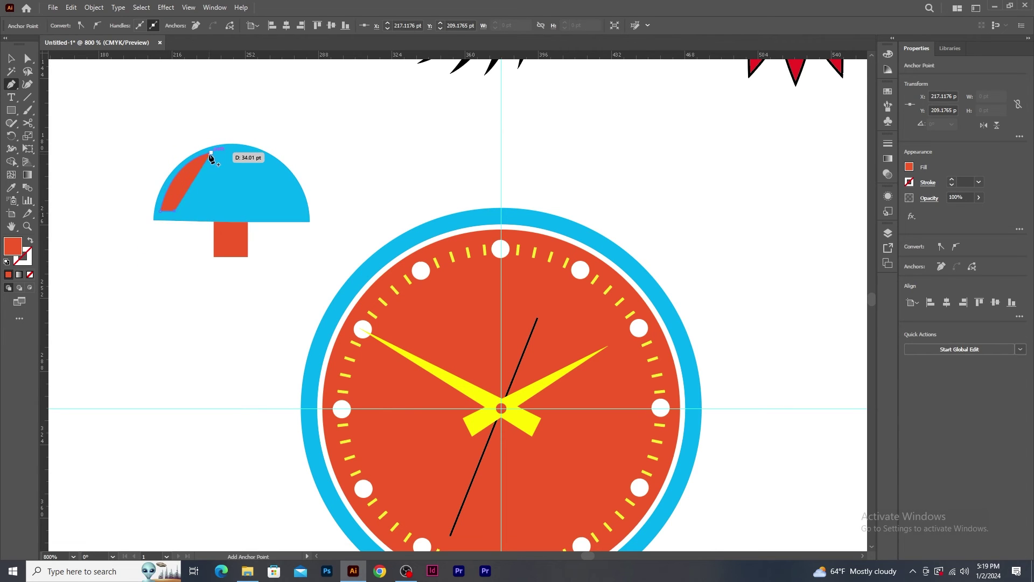
Fill the highlight shape on the dome with white.
key("v")
left_click(101, 99)
left_click(177, 176)
left_click(66, 25)
left_click(22, 44)
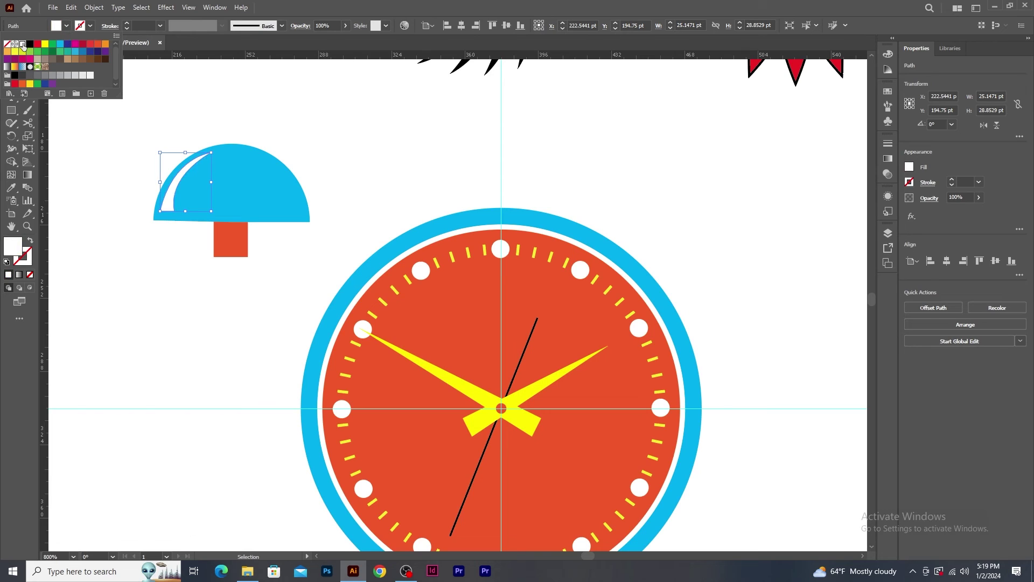
left_click(215, 101)
Draw a circle about 10 pt wide above the dome and fill it with the stem's orange-red.
left_click(10, 110)
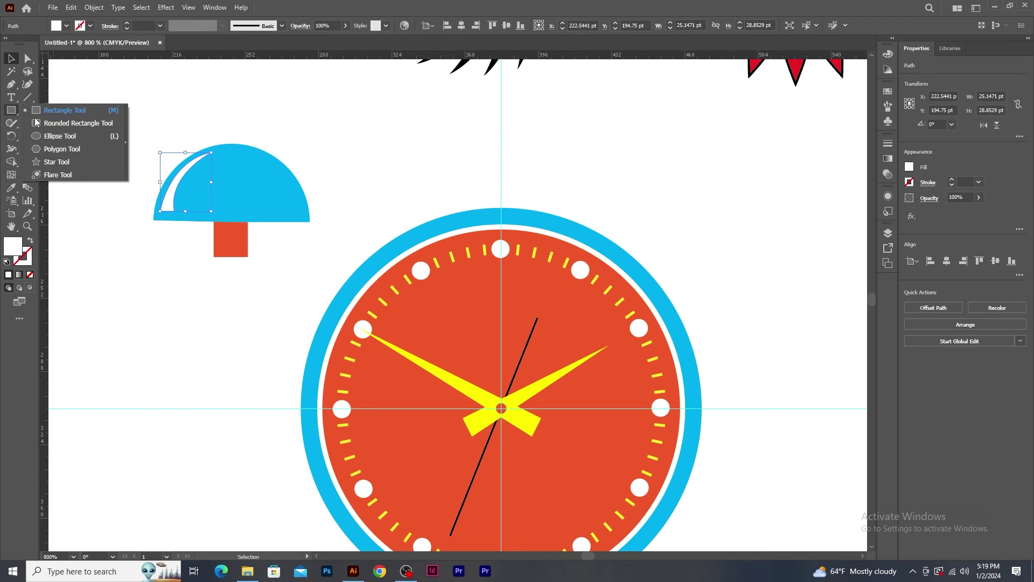
left_click(50, 134)
left_click_drag(224, 114, 232, 119)
left_click(17, 60)
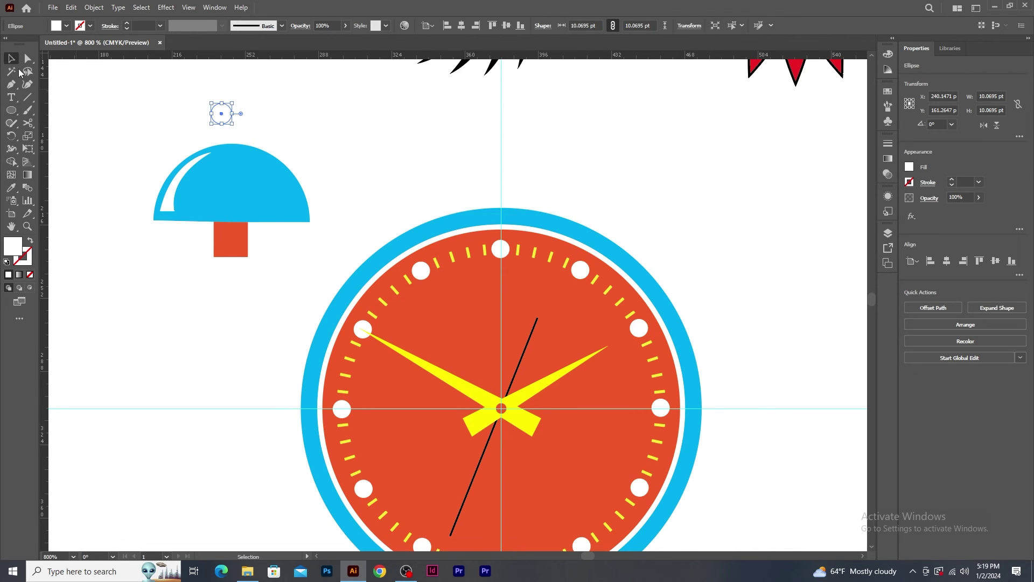
left_click(11, 187)
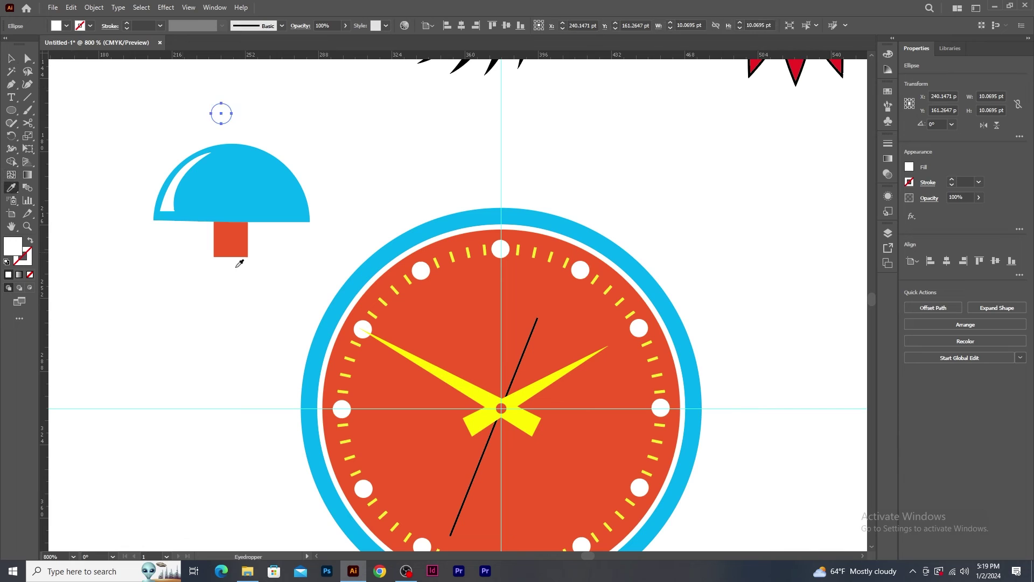
left_click(237, 231)
Move the small circle to the top centre of the dome and send it to the back.
left_click(10, 59)
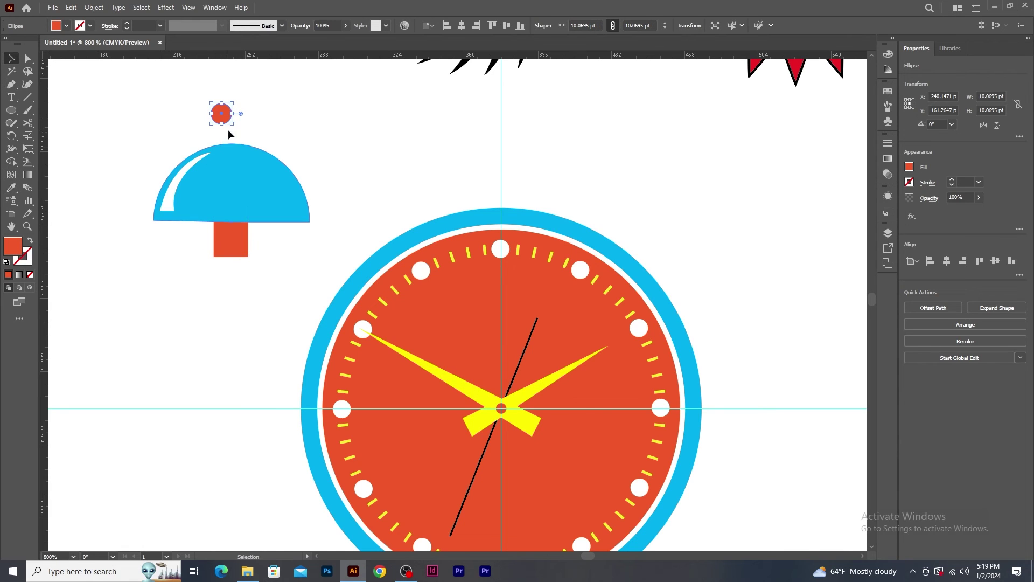
left_click_drag(230, 124, 236, 145)
right_click(236, 145)
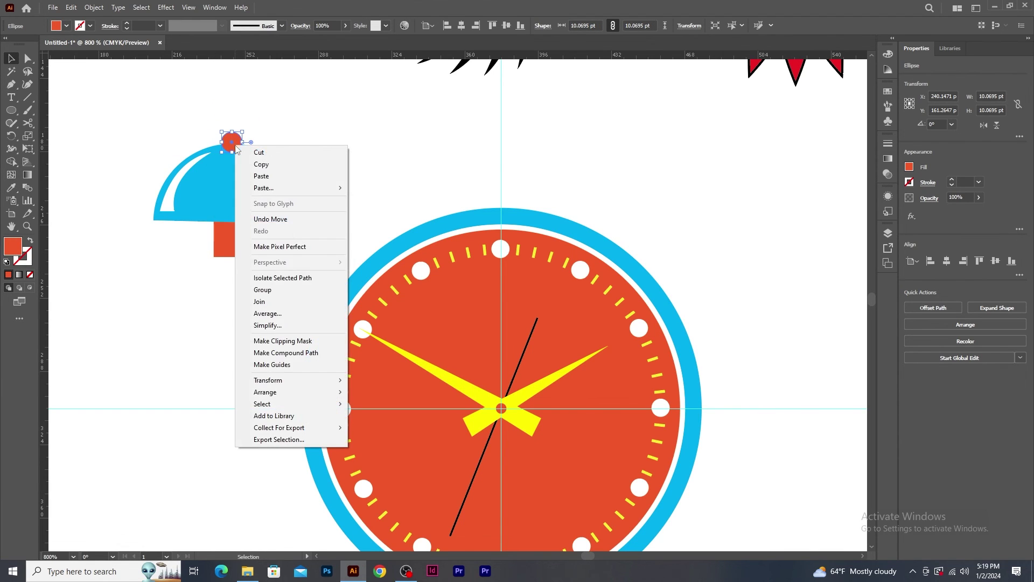
mouse_move(296, 391)
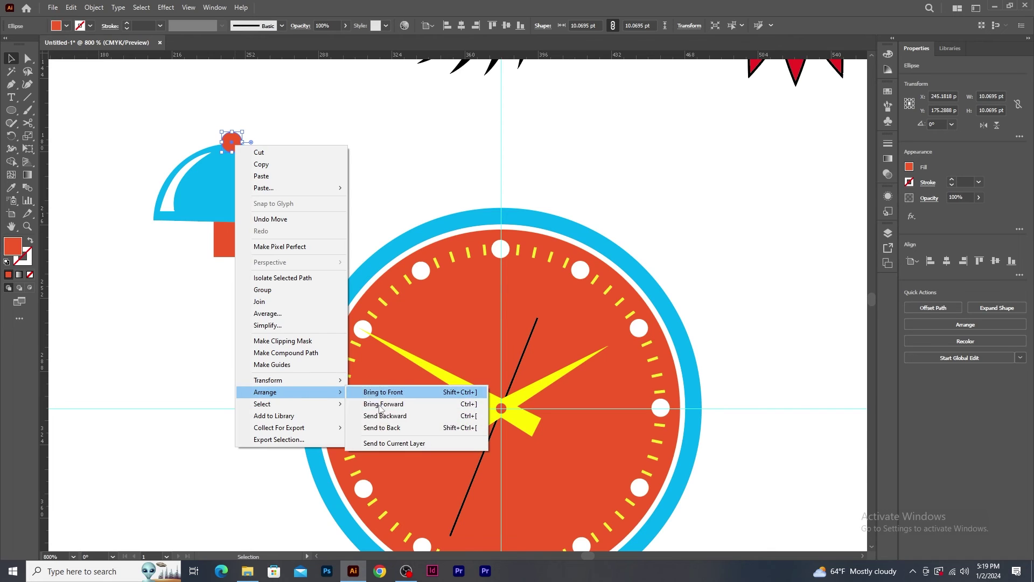
left_click(381, 427)
Group the dome, highlight, stem and small circle into one bell object.
key("ctrl+a")
key("ctrl+g")
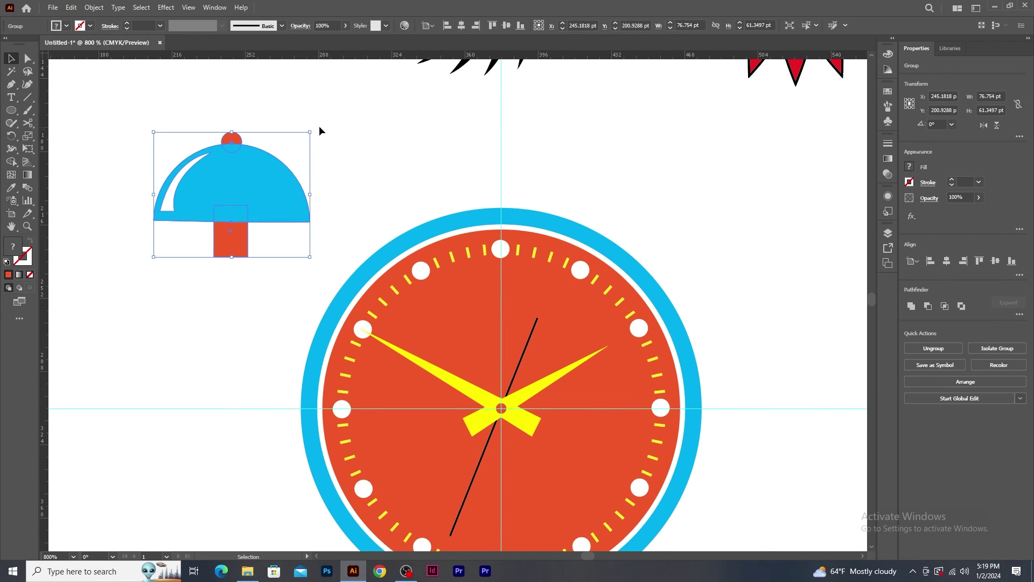
Rotate the bell 45° counter-clockwise, place its stem against the clock's upper-left rim and send it to the back.
left_click_drag(316, 131, 264, 109)
left_click_drag(239, 182, 341, 216)
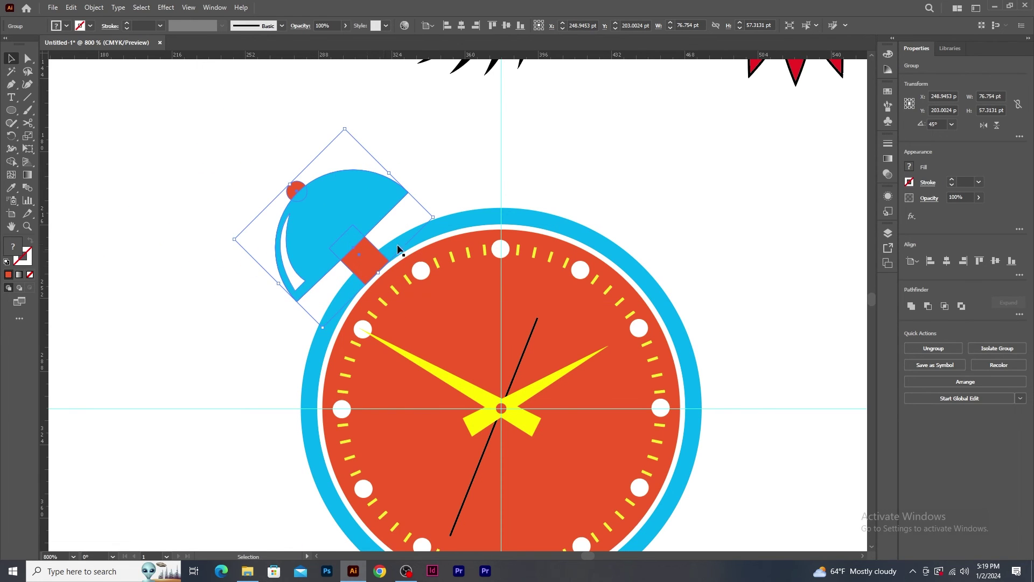
right_click(377, 266)
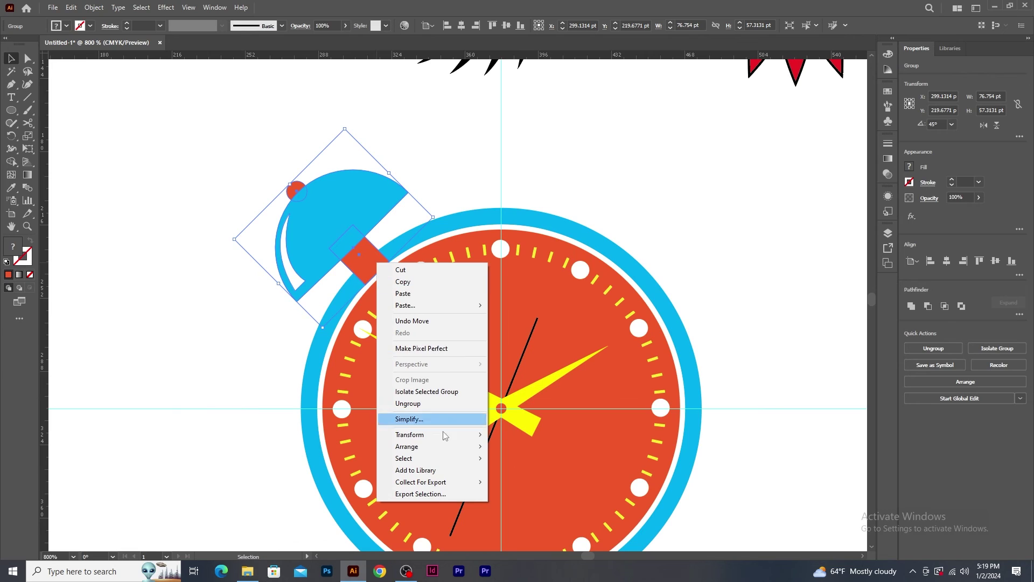
mouse_move(443, 447)
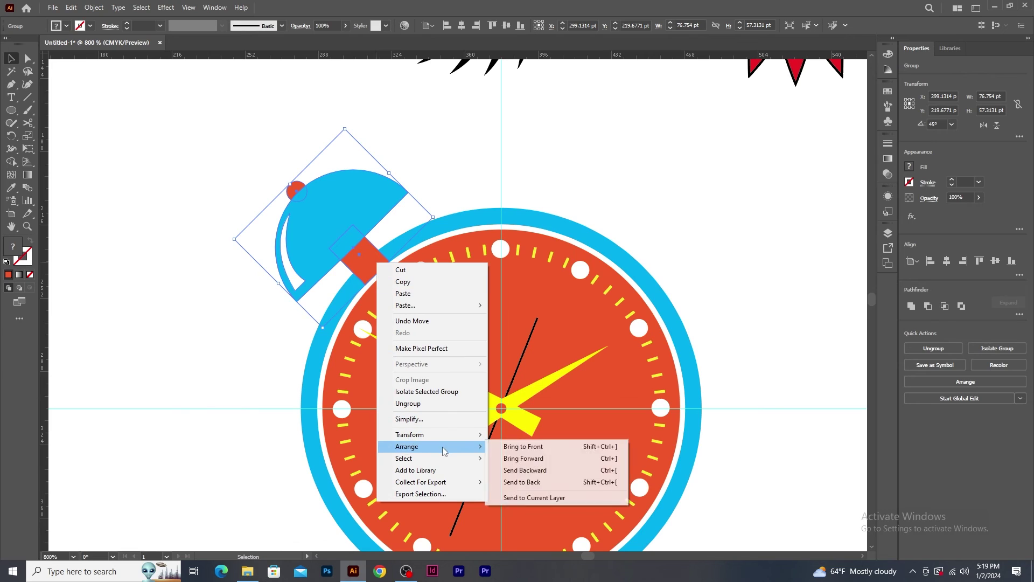
left_click(550, 483)
left_click_drag(368, 215, 363, 220)
Make a reflected copy of the bell across the vertical axis and place it on the clock's upper-right rim.
right_click(363, 220)
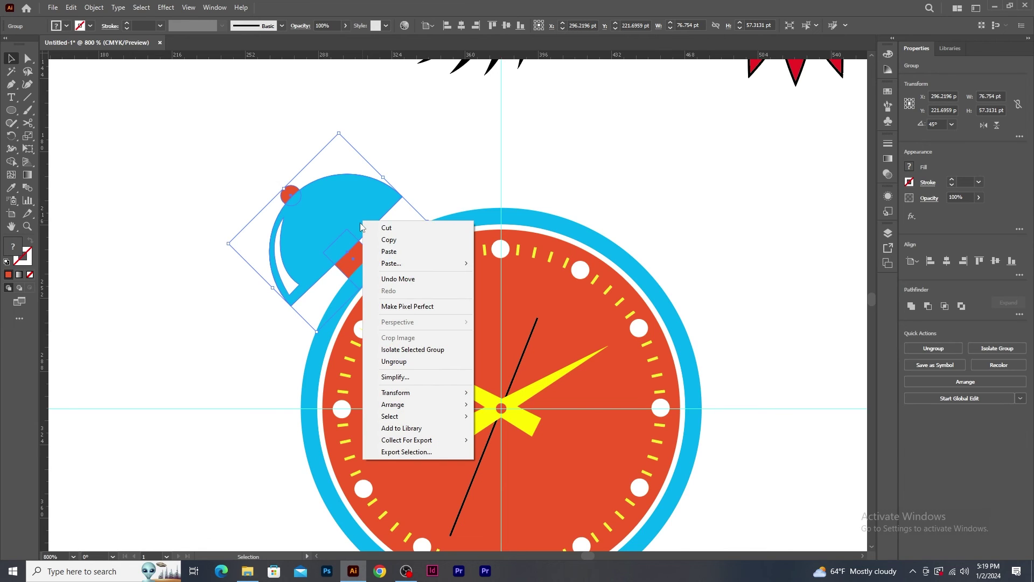
mouse_move(409, 393)
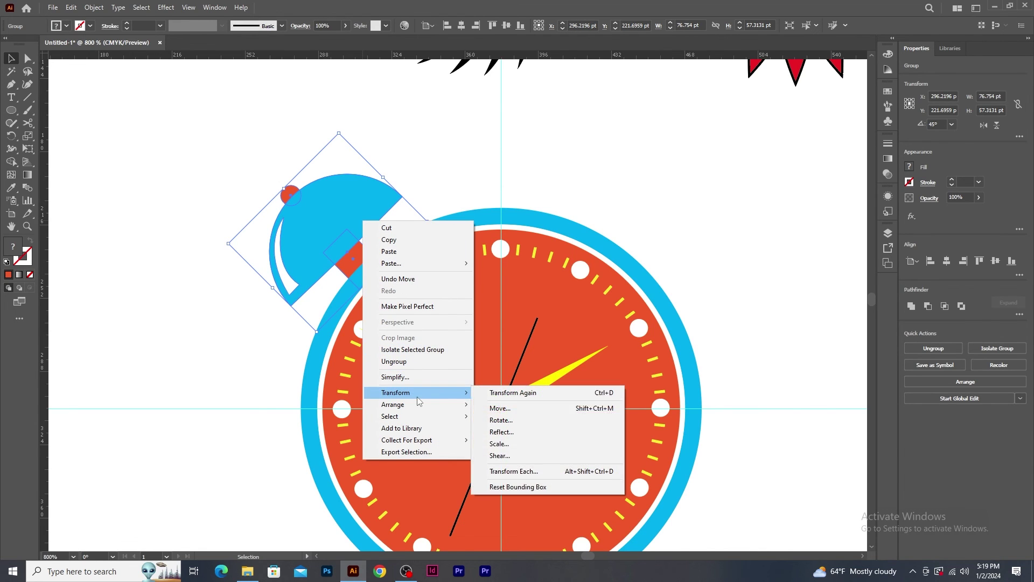
left_click(551, 431)
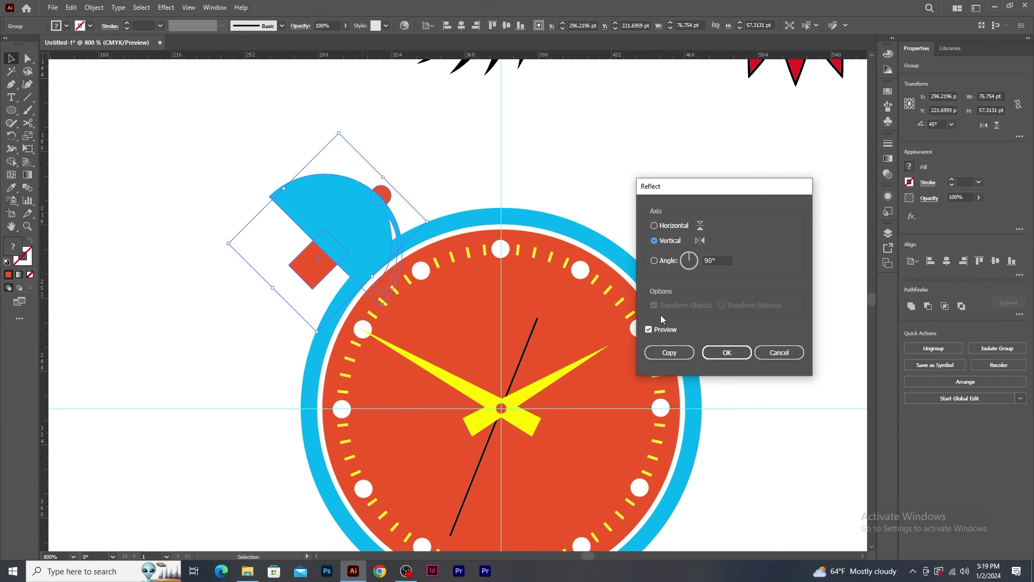
left_click(670, 353)
left_click_drag(346, 219, 669, 212)
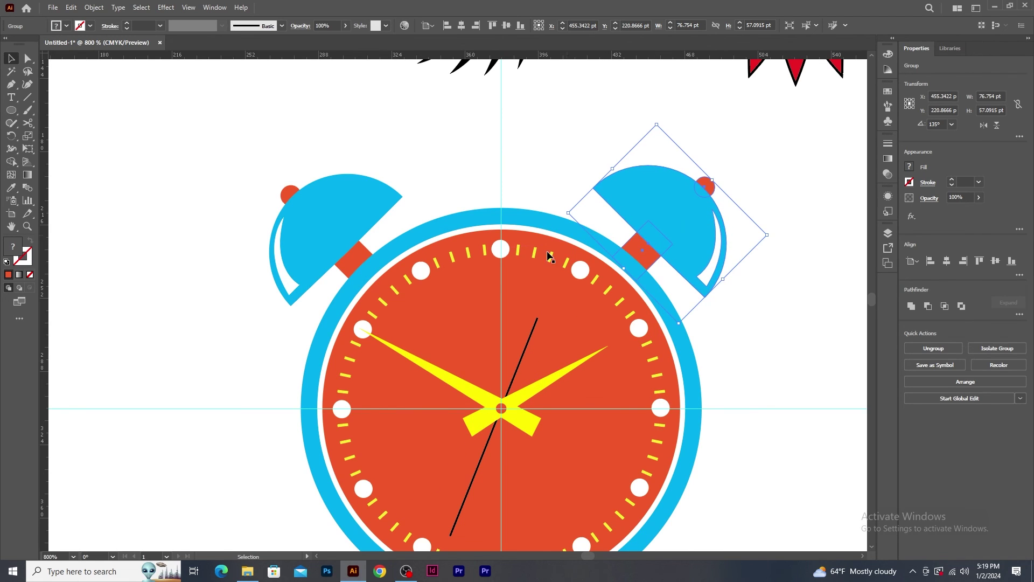
Draw an orange-red upright rectangle about 27 by 61 pt beside the clock's lower-left edge and fully round its corners.
left_click_drag(553, 320, 529, 204)
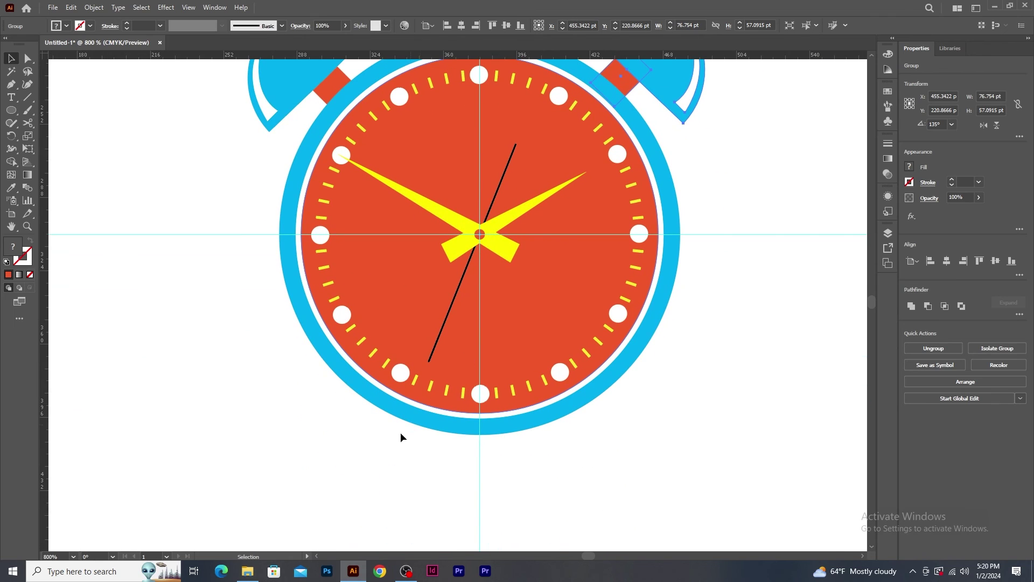
scroll(399, 411, "down", 2)
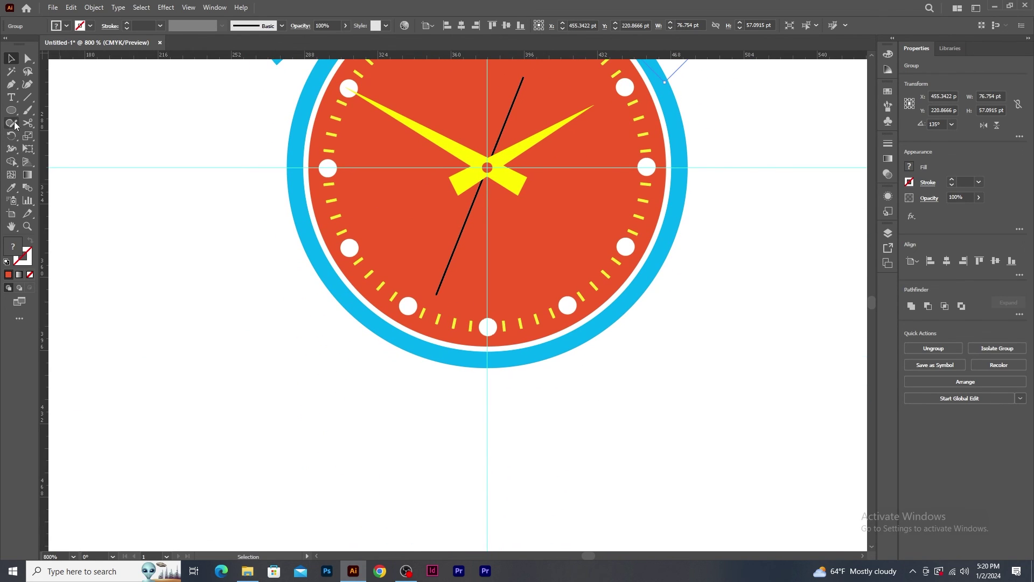
left_click_drag(16, 115, 57, 111)
left_click_drag(215, 285, 270, 409)
left_click_drag(263, 294, 273, 389)
key("v")
Rotate the rounded rectangle 45° clockwise, place it as a leg under the clock's lower-left rim and send it to the back.
left_click_drag(275, 281, 318, 323)
left_click_drag(254, 328, 357, 319)
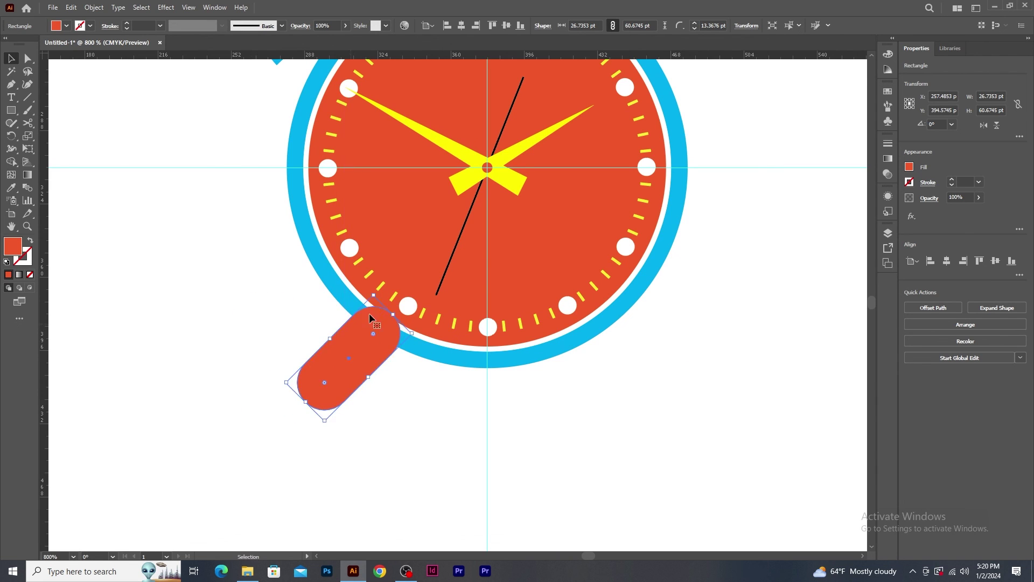
right_click(366, 334)
mouse_move(419, 283)
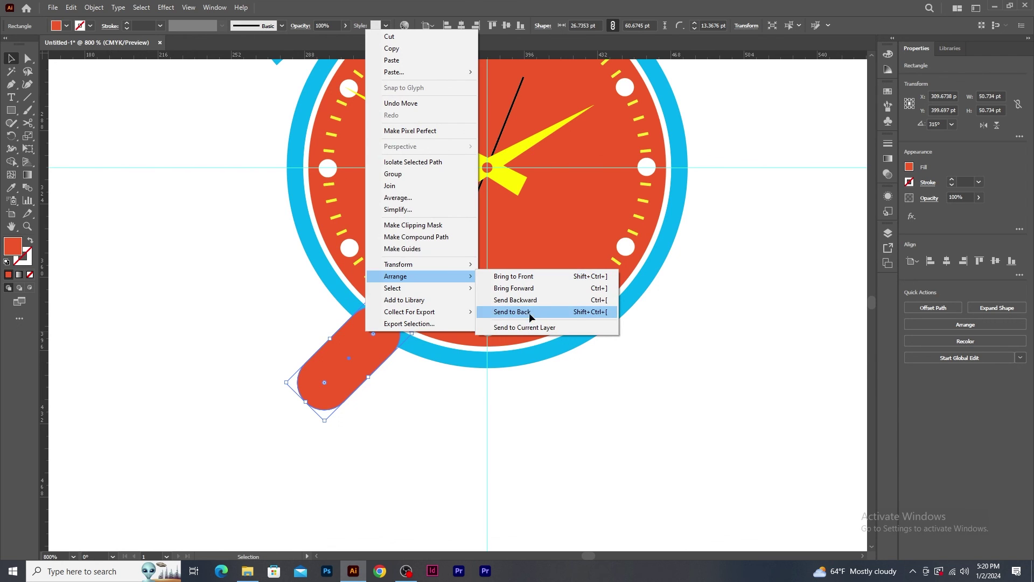
left_click(531, 312)
left_click_drag(358, 364, 366, 371)
Make a reflected copy of the leg across the vertical axis and place it under the clock's lower-right rim.
right_click(361, 367)
mouse_move(428, 302)
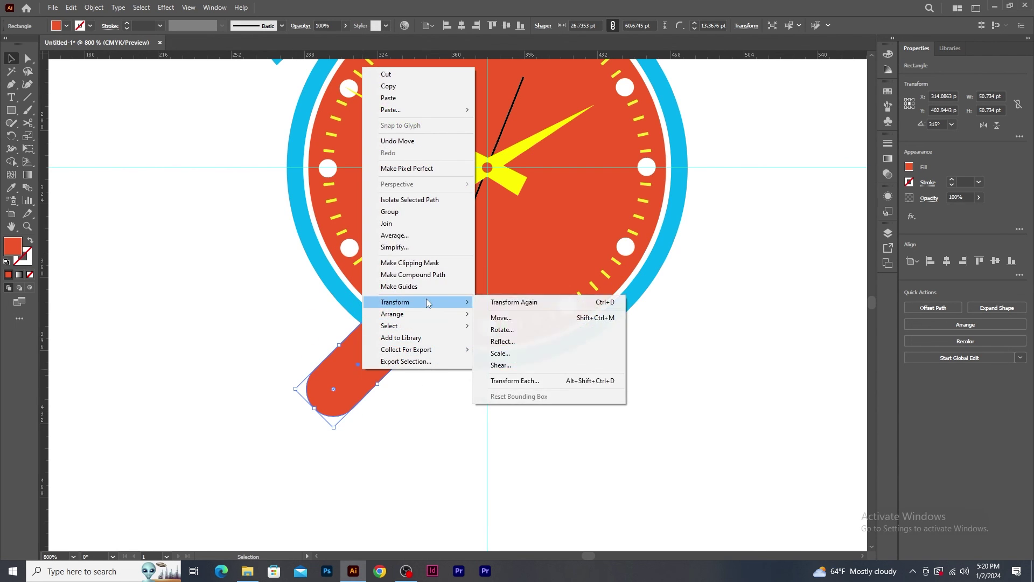
left_click(513, 344)
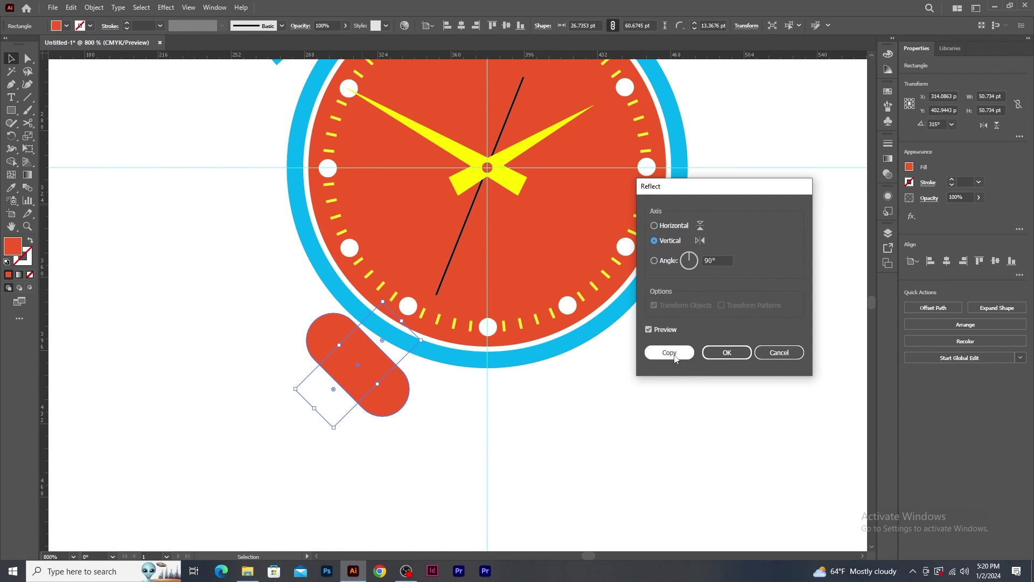
left_click(676, 356)
left_click_drag(350, 379, 596, 383)
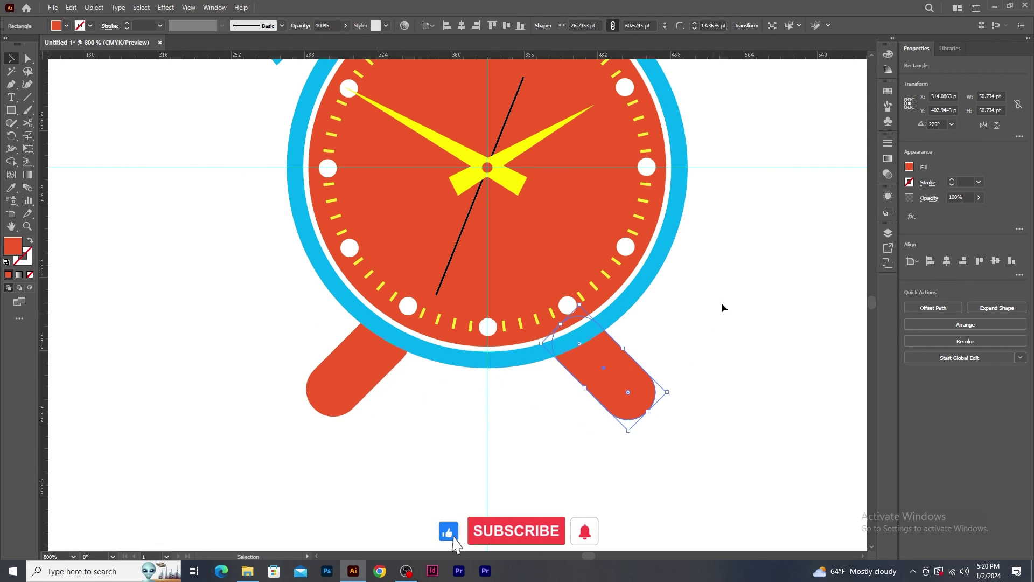
Select the whole alarm clock, enlarge it slightly and move it down into the empty area of the artboard.
key("ctrl+minus")
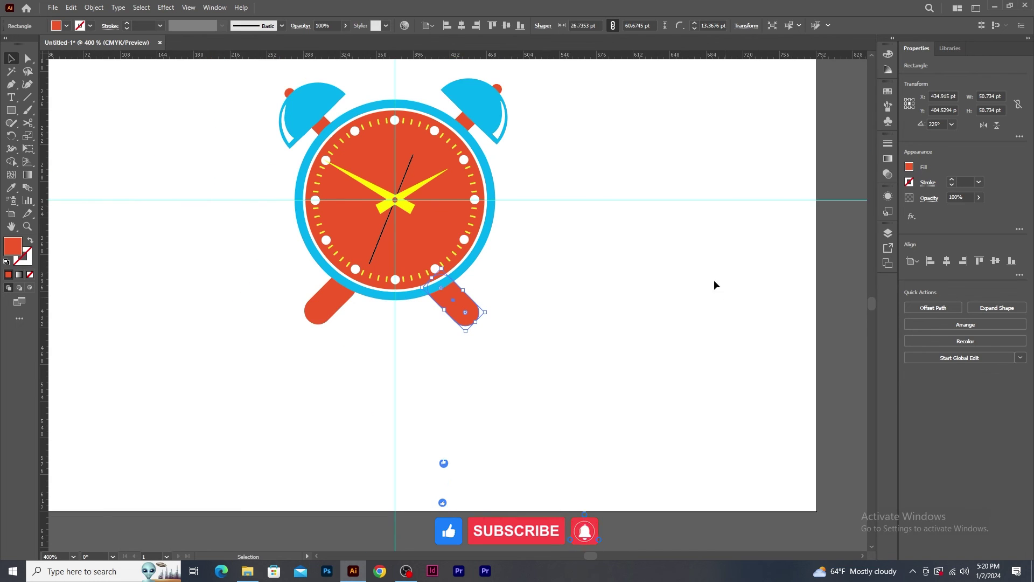
left_click_drag(365, 221, 411, 296)
left_click_drag(321, 152, 595, 441)
left_click_drag(505, 315, 676, 433)
left_click_drag(702, 380, 577, 291)
left_click_drag(599, 430, 620, 442)
left_click(699, 334)
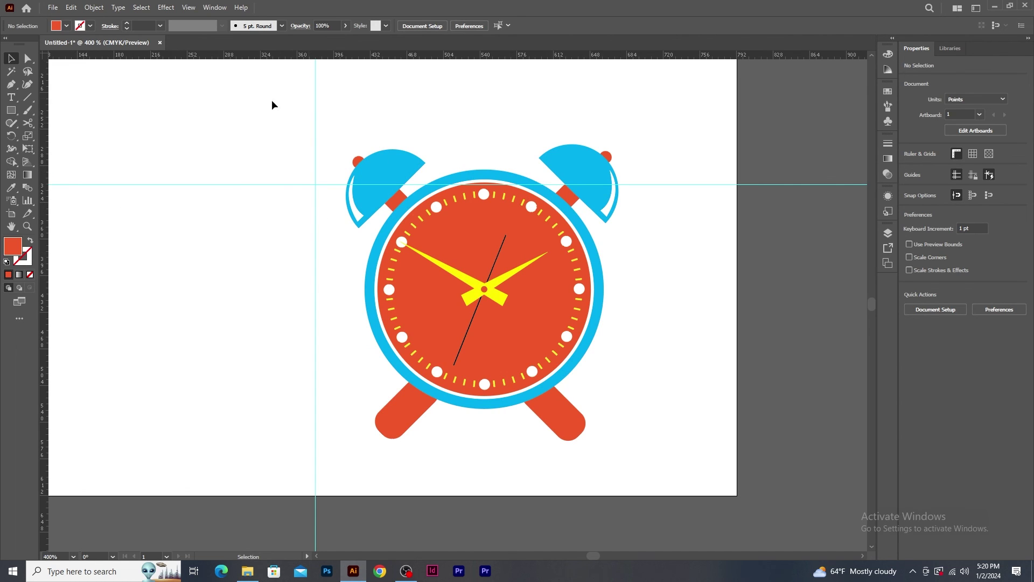
Hide the guides and the rulers to leave a clean view of the finished clock.
key("ctrl+semicolon")
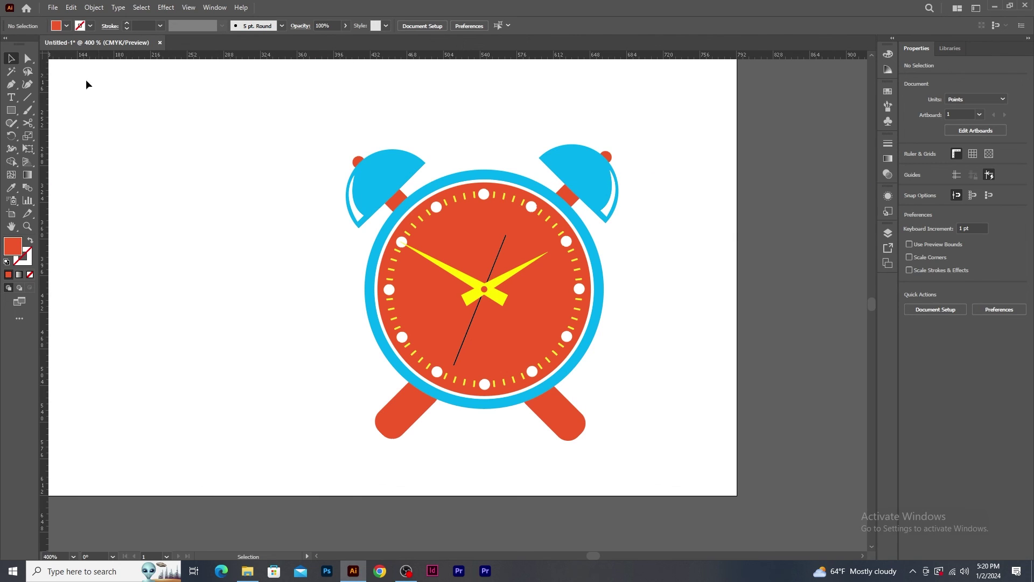
key("ctrl+r")
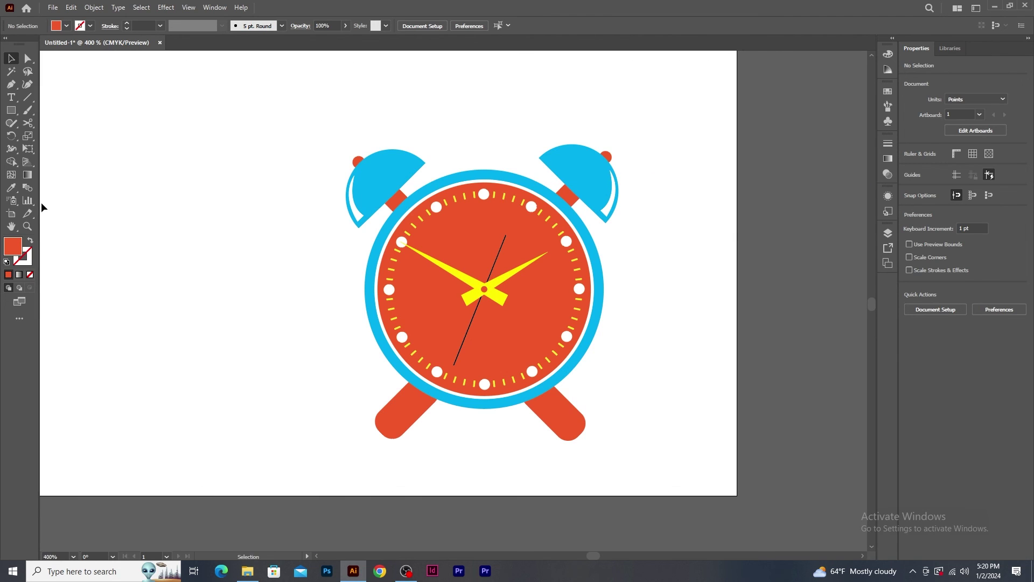